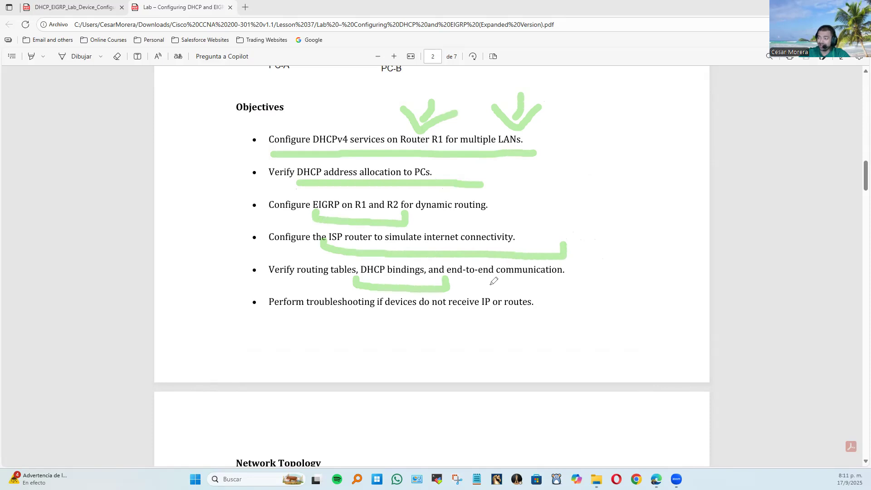
Underline "end-to-end communication" and the troubleshooting objective in the lab document's Objectives list.
{"action": "mouse_move", "coordinate": [465, 278]}
{"action": "left_mouse_down"}
{"action": "mouse_move", "coordinate": [469, 286]}
{"action": "mouse_move", "coordinate": [572, 273]}
{"action": "left_mouse_up"}
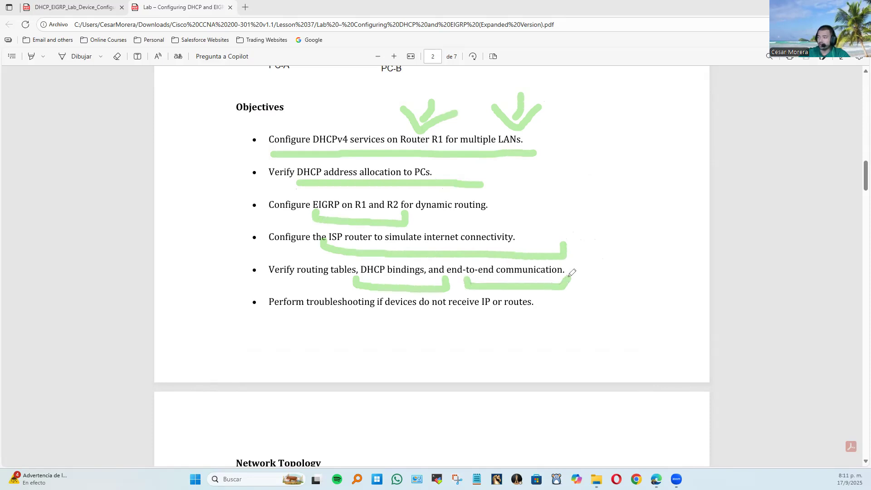
{"action": "mouse_move", "coordinate": [322, 323]}
{"action": "left_mouse_down"}
{"action": "mouse_move", "coordinate": [559, 323]}
{"action": "mouse_move", "coordinate": [550, 299]}
{"action": "left_mouse_up"}
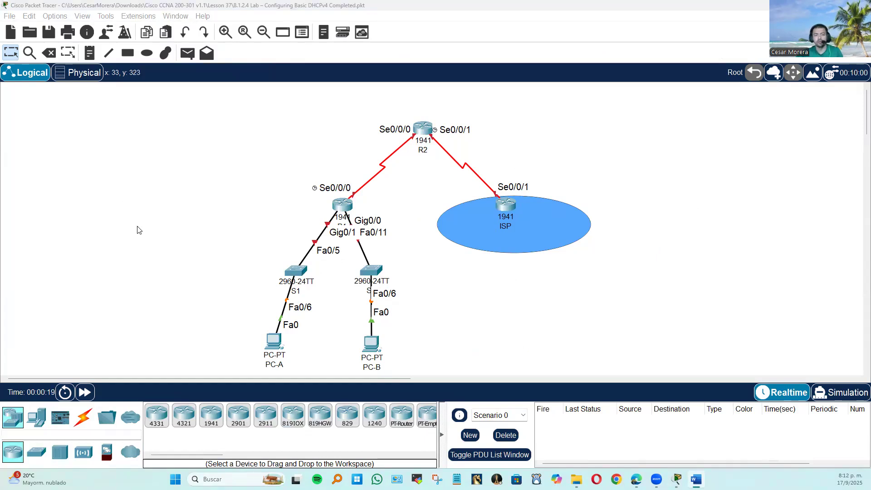
Open router R1's command line in the Packet Tracer topology and enter global configuration mode.
{"action": "left_click", "coordinate": [342, 205]}
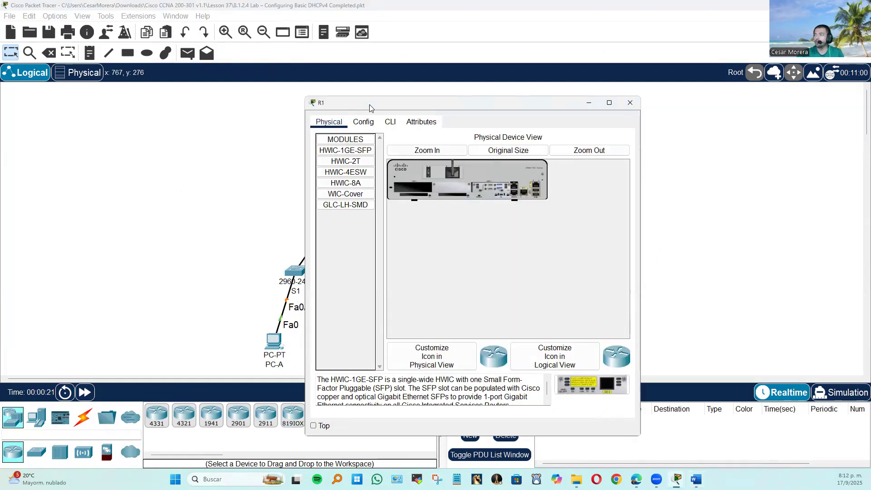
{"action": "left_click", "coordinate": [391, 121]}
{"action": "key", "text": "Return"}
{"action": "type", "text": "EN"}
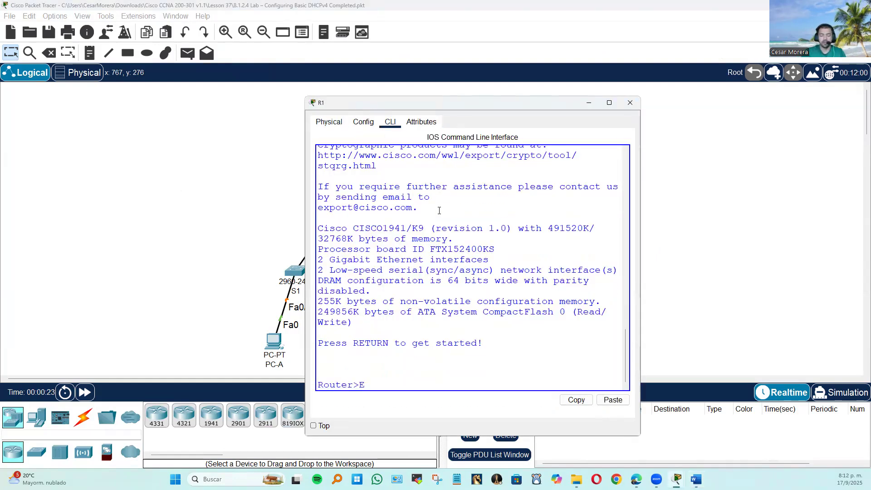
{"action": "key", "text": "Return"}
{"action": "type", "text": "config t"}
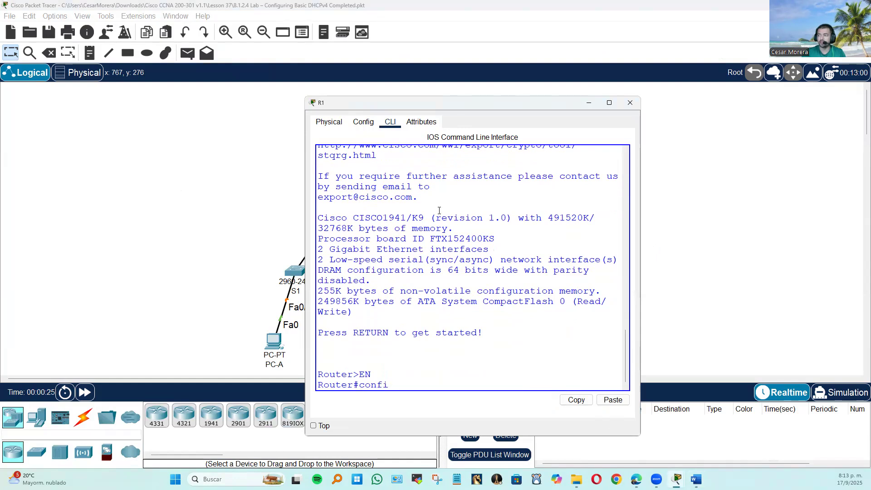
{"action": "key", "text": "Return"}
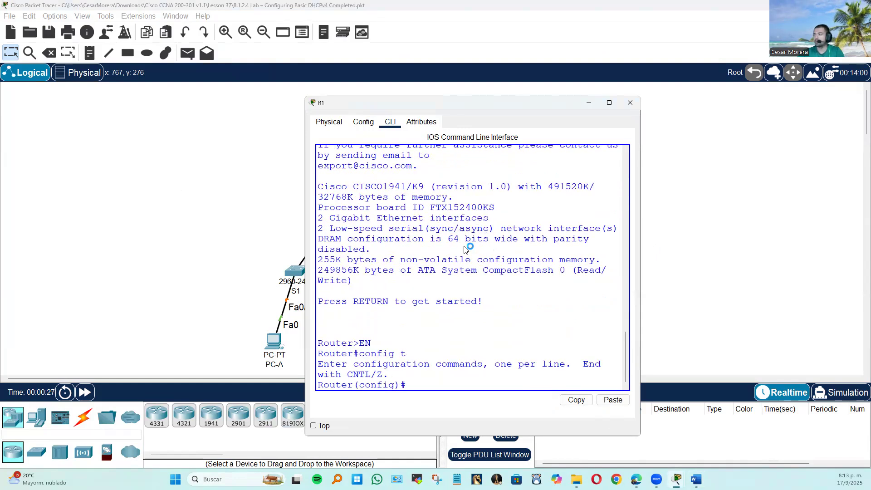
Paste the prepared R1 configuration with DHCP pools for 192.168.10.0 and 192.168.20.0 and EIGRP 100 routing.
{"action": "key", "text": "ctrl+v"}
{"action": "scroll", "coordinate": [495, 265], "scroll_direction": "up", "scroll_amount": 7}
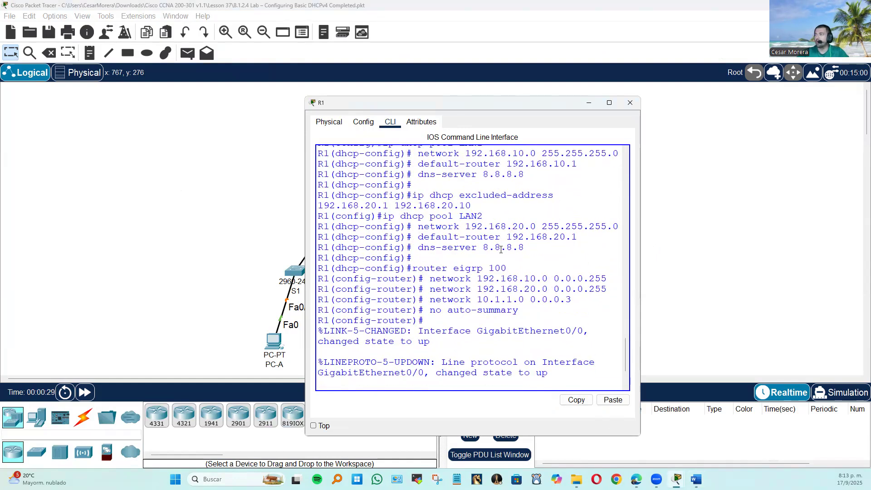
{"action": "scroll", "coordinate": [517, 272], "scroll_direction": "up", "scroll_amount": 8}
{"action": "scroll", "coordinate": [527, 302], "scroll_direction": "down", "scroll_amount": 10}
{"action": "scroll", "coordinate": [527, 302], "scroll_direction": "down", "scroll_amount": 5}
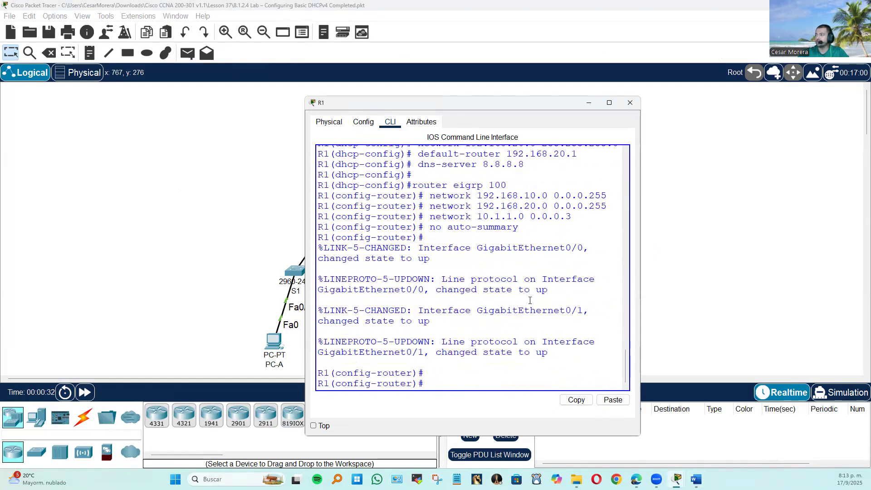
Leave R1's configuration mode, save the running configuration with wr, and close the R1 window.
{"action": "key", "text": "Return"}
{"action": "key", "text": "Return"}
{"action": "key", "text": "Return"}
{"action": "type", "text": "end"}
{"action": "key", "text": "Return"}
{"action": "type", "text": "wr"}
{"action": "key", "text": "Return"}
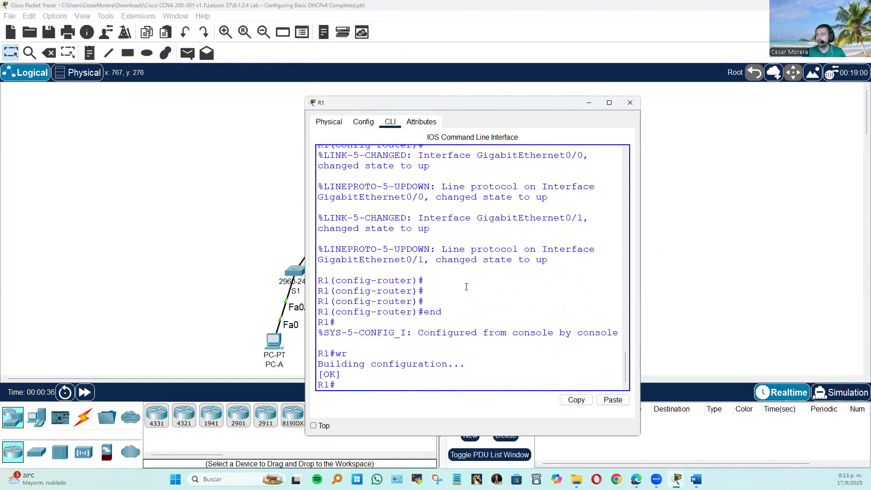
{"action": "left_click", "coordinate": [630, 103]}
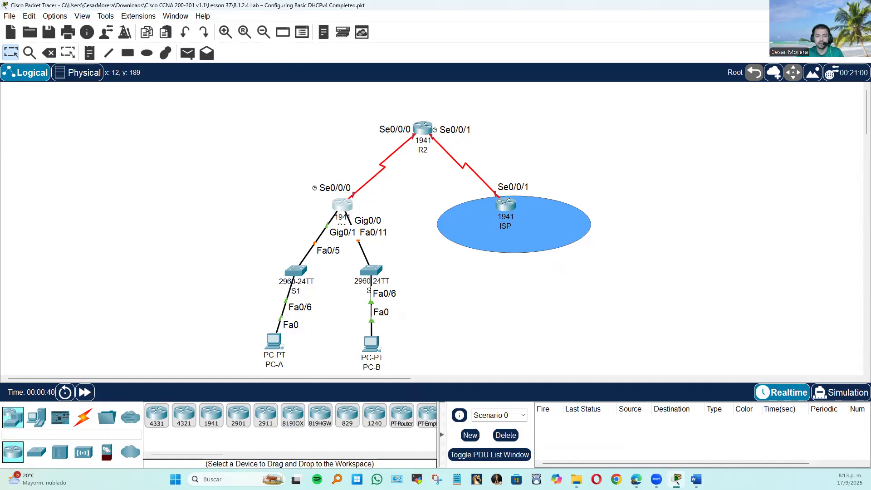
Open router R2's command line and enter global configuration mode.
{"action": "key", "text": "alt+Tab"}
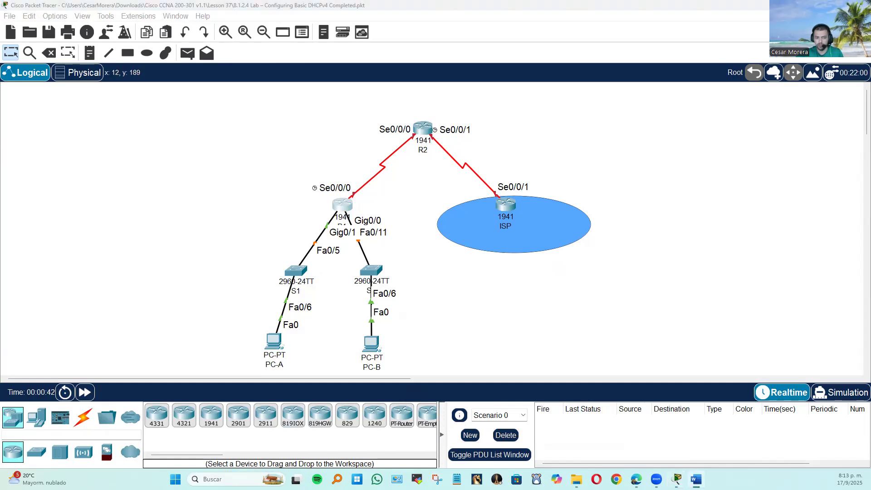
{"action": "left_click", "coordinate": [423, 128]}
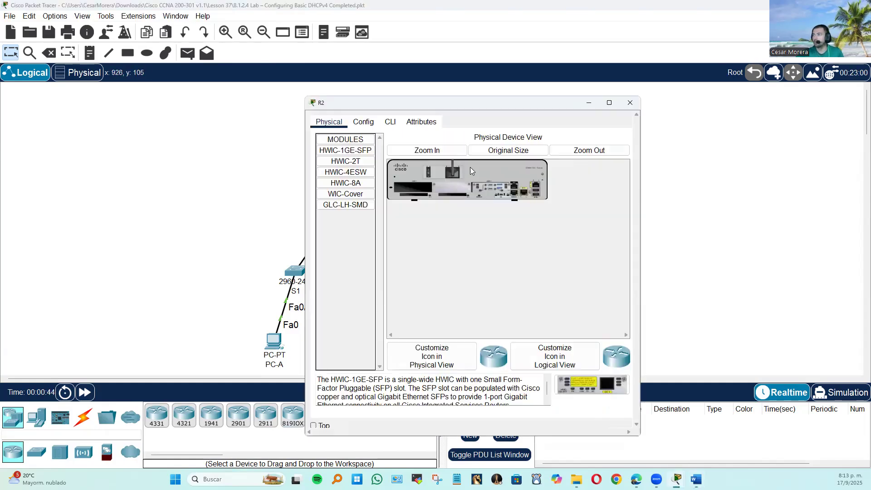
{"action": "left_click", "coordinate": [391, 122]}
{"action": "key", "text": "Return"}
{"action": "key", "text": "Return"}
{"action": "type", "text": "en"}
{"action": "key", "text": "Return"}
{"action": "type", "text": "config t"}
{"action": "key", "text": "Return"}
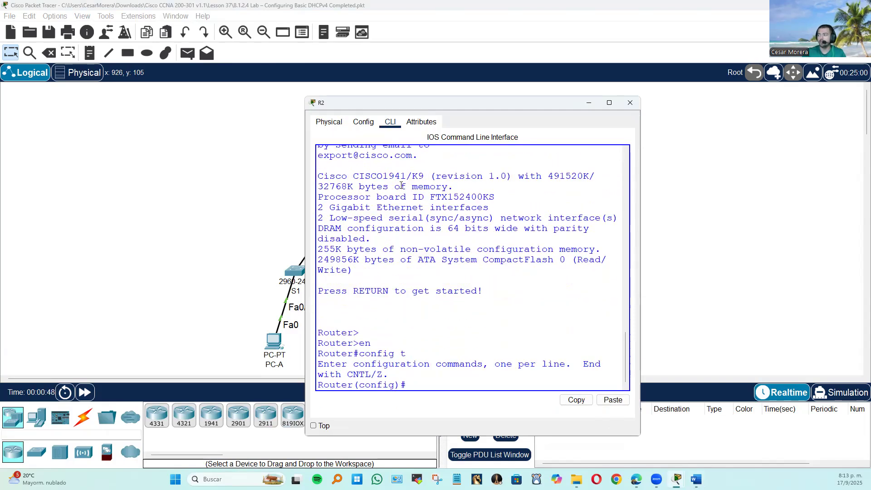
Paste R2's prepared interface and EIGRP 100 configuration with networks 192.168.30.0, 10.1.1.0 and 10.2.2.0, and save it.
{"action": "right_click", "coordinate": [394, 181]}
{"action": "left_click", "coordinate": [421, 196]}
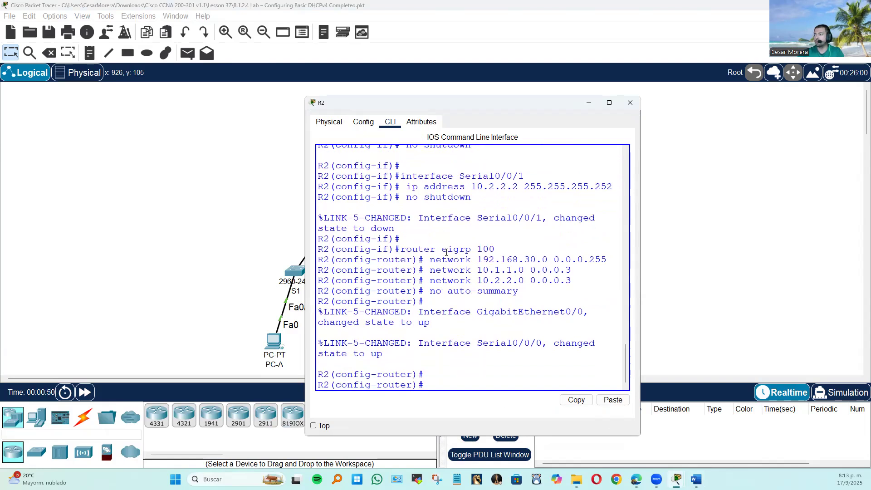
{"action": "type", "text": "end"}
{"action": "key", "text": "Return"}
{"action": "type", "text": "w"}
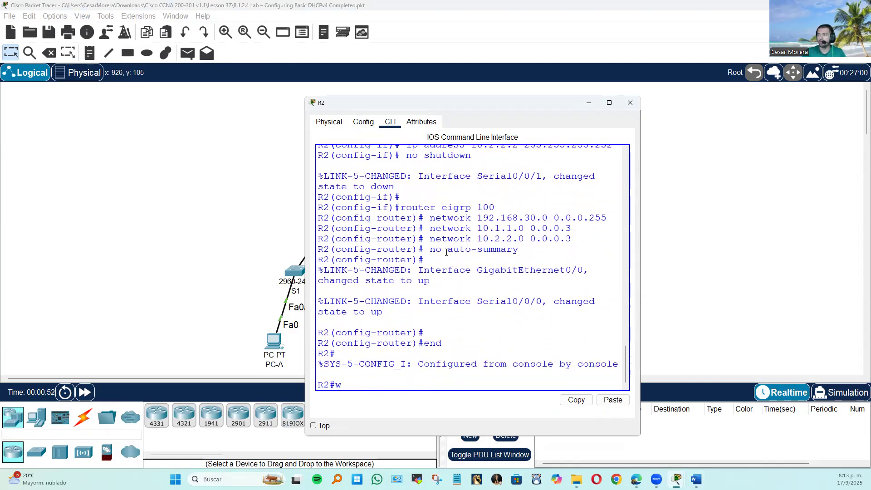
{"action": "type", "text": "r"}
{"action": "key", "text": "Return"}
Run show ip protocols on R2 and examine the networks advertised by EIGRP in an enlarged window.
{"action": "type", "text": "show ip protocols"}
{"action": "key", "text": "Return"}
{"action": "key", "text": "space"}
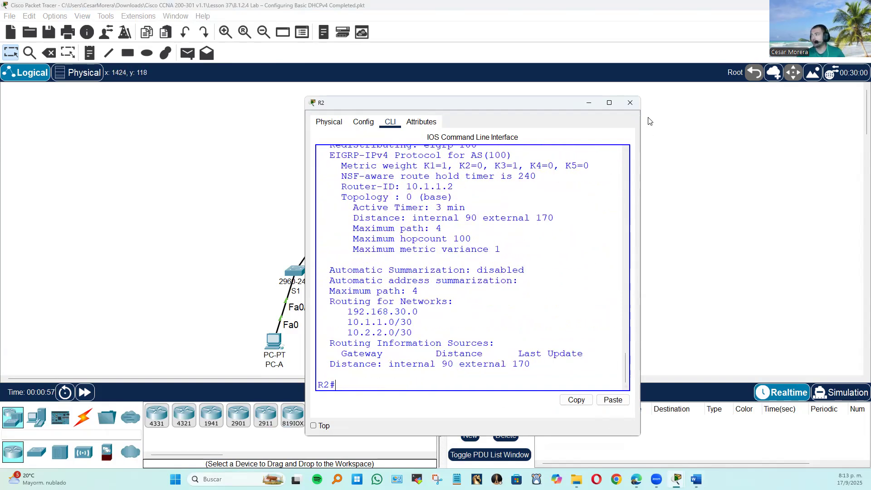
{"action": "left_click_drag", "start_coordinate": [640, 97], "coordinate": [801, 50]}
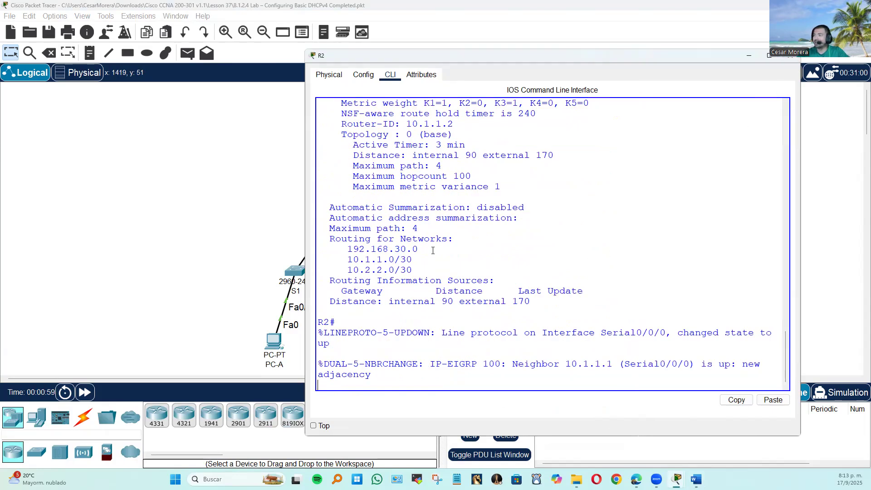
{"action": "left_click_drag", "start_coordinate": [420, 249], "coordinate": [323, 249]}
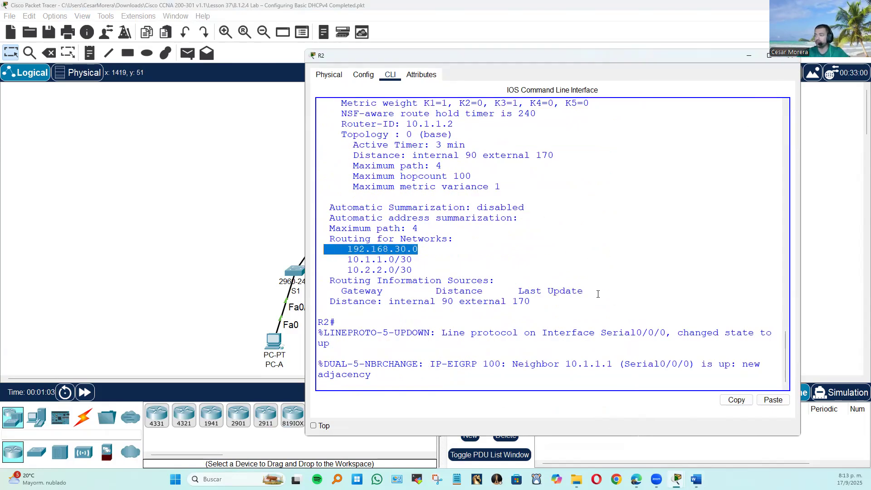
{"action": "key", "text": "Return"}
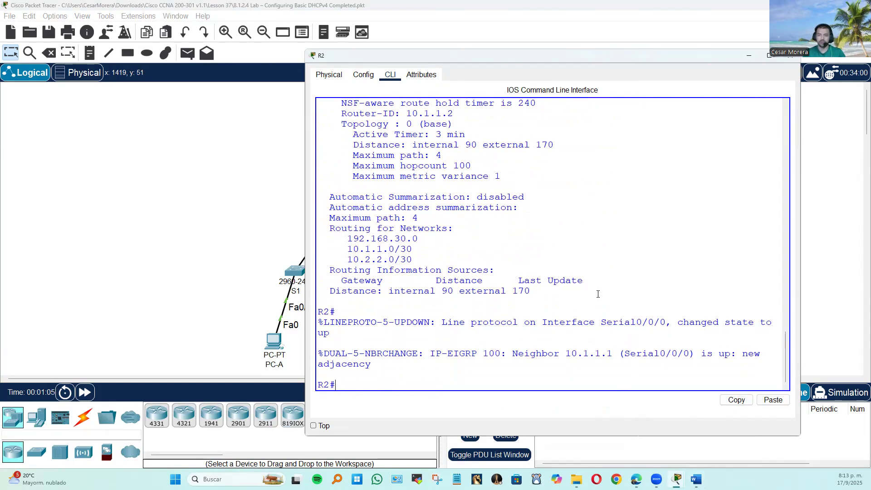
Remove network 192.168.30.0 from EIGRP 100 on R2.
{"action": "type", "text": "config t"}
{"action": "key", "text": "Return"}
{"action": "type", "text": "ro"}
{"action": "key", "text": "Tab"}
{"action": "type", "text": "e"}
{"action": "key", "text": "Tab"}
{"action": "type", "text": "100"}
{"action": "key", "text": "Return"}
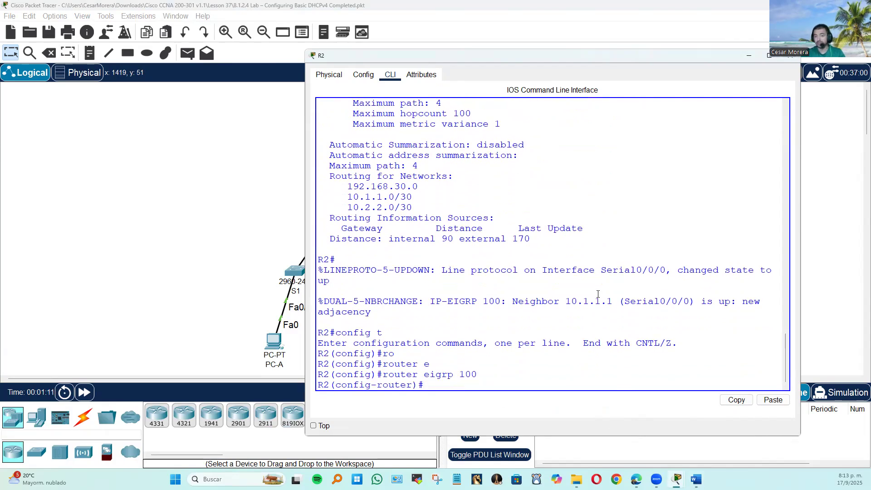
{"action": "type", "text": "no net"}
{"action": "key", "text": "Tab"}
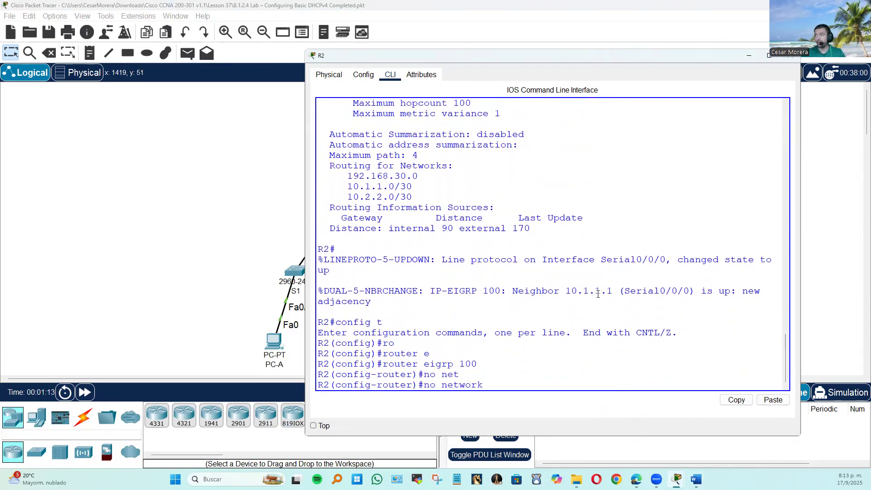
{"action": "type", "text": "192.16"}
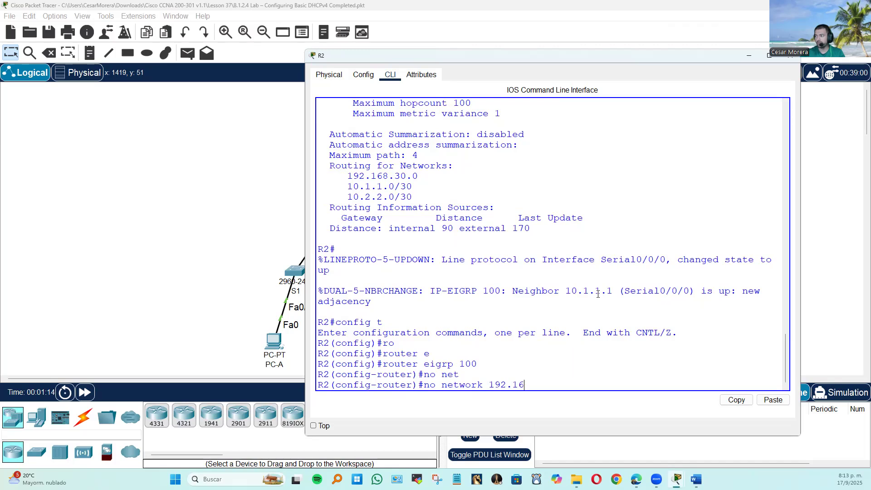
{"action": "type", "text": "8.30.0"}
{"action": "key", "text": "Return"}
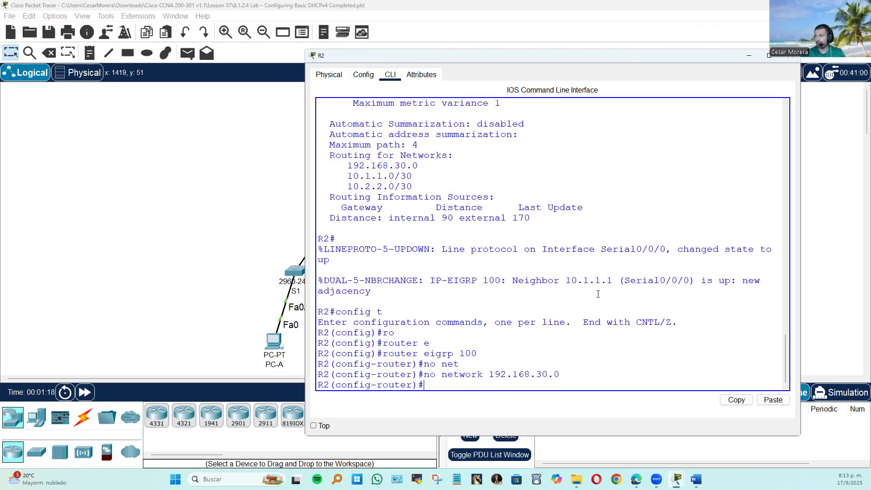
Repeat the removal of network 192.168.30.0 from EIGRP 100 with the wildcard mask 0.0.0.255.
{"action": "key", "text": "Up"}
{"action": "type", "text": "0.0.0.255"}
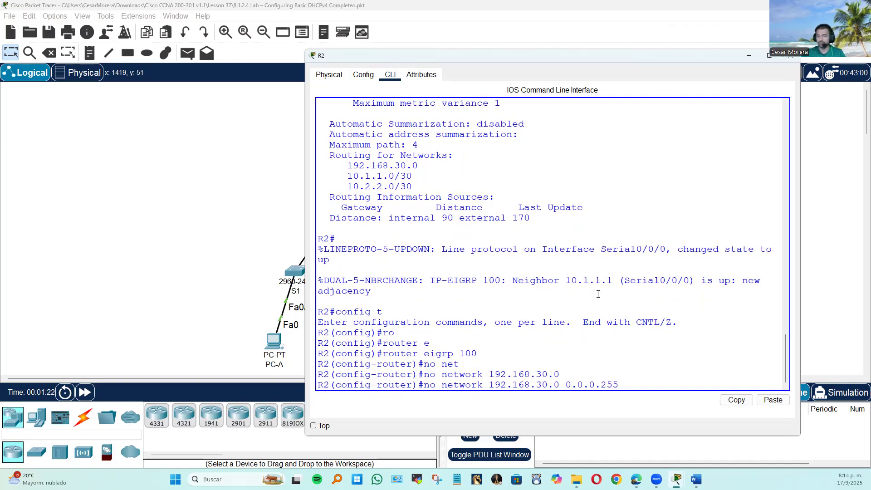
{"action": "key", "text": "Return"}
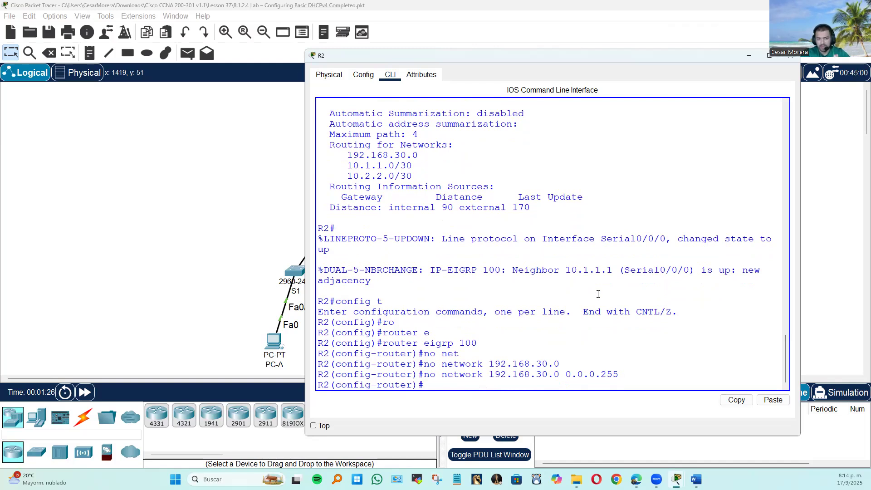
Remove the IP address 192.168.30.1 255.255.255.0 from R2's interface gi0/0.
{"action": "type", "text": "exit"}
{"action": "key", "text": "Return"}
{"action": "type", "text": "int ga"}
{"action": "key", "text": "BackSpace"}
{"action": "key", "text": "BackSpace"}
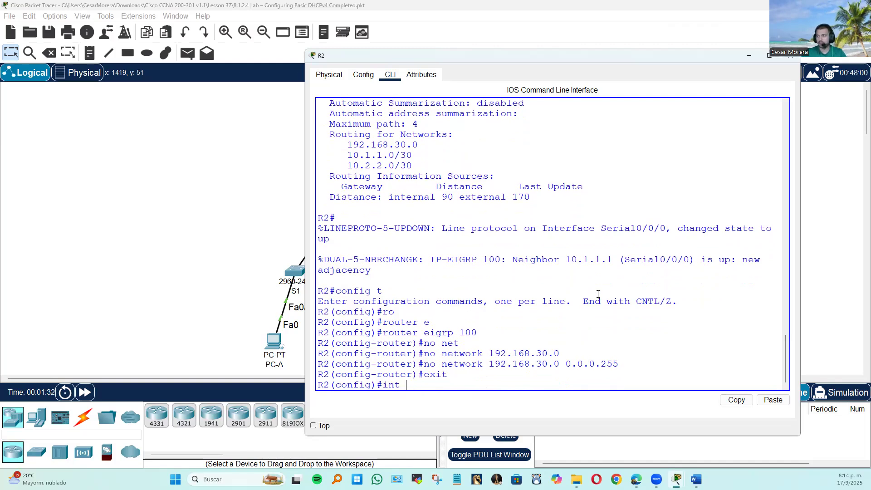
{"action": "type", "text": "gi0/0"}
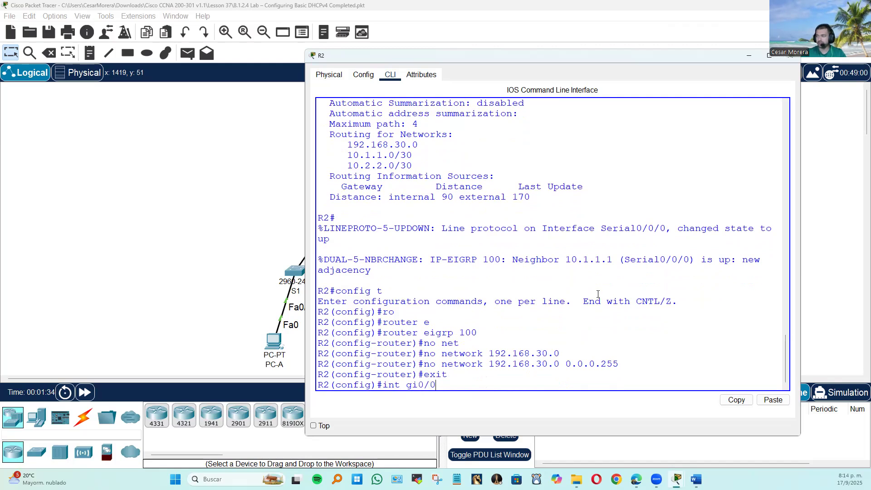
{"action": "key", "text": "Return"}
{"action": "type", "text": "no ip add"}
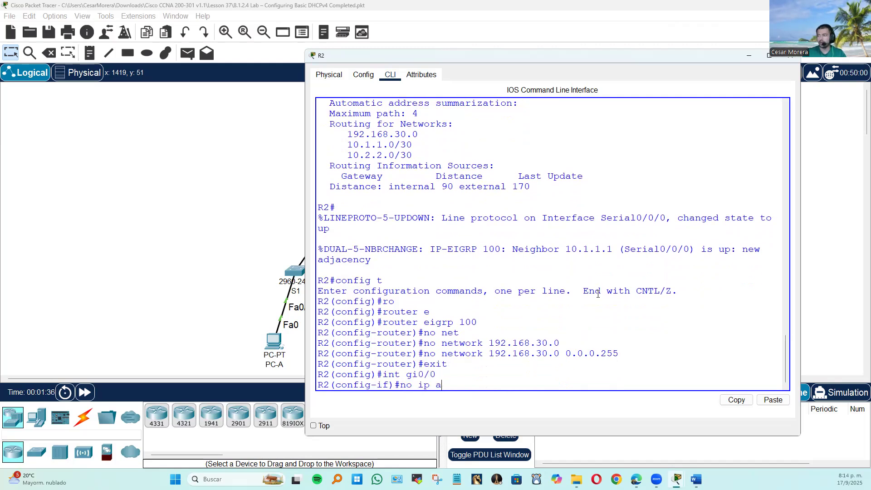
{"action": "key", "text": "Tab"}
{"action": "type", "text": "19"}
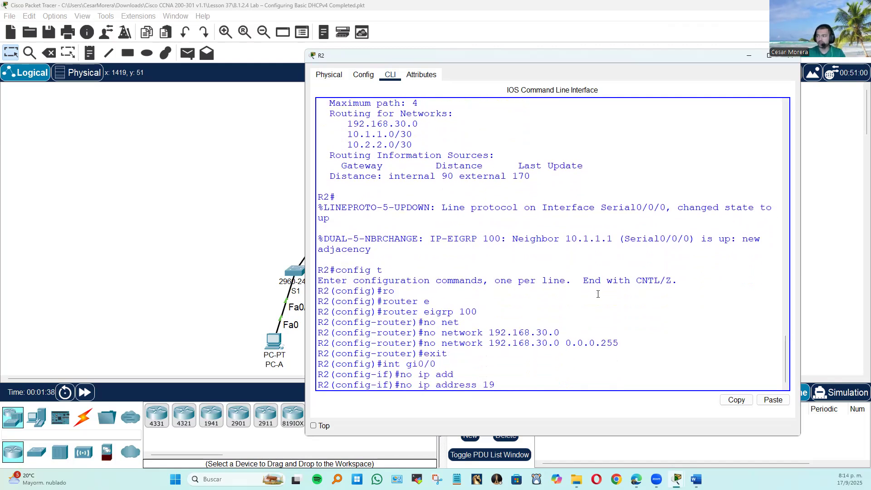
{"action": "type", "text": "2.168.30.1"}
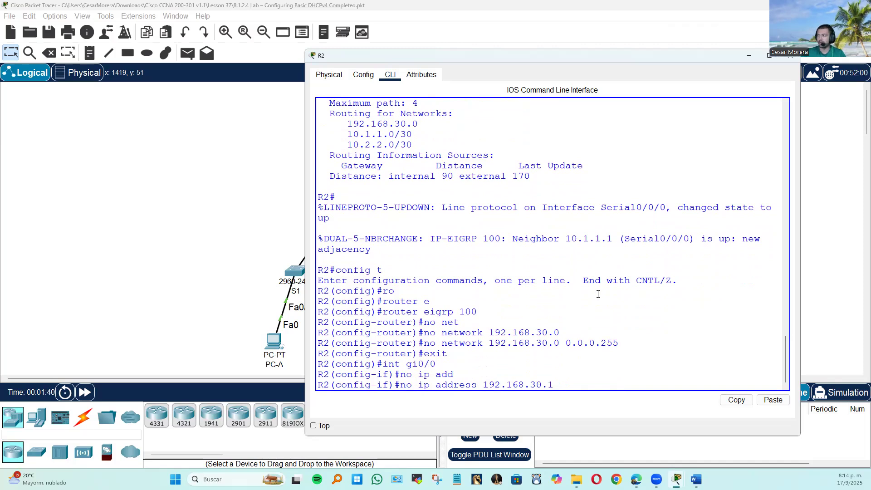
{"action": "type", "text": " 255.255.255.0"}
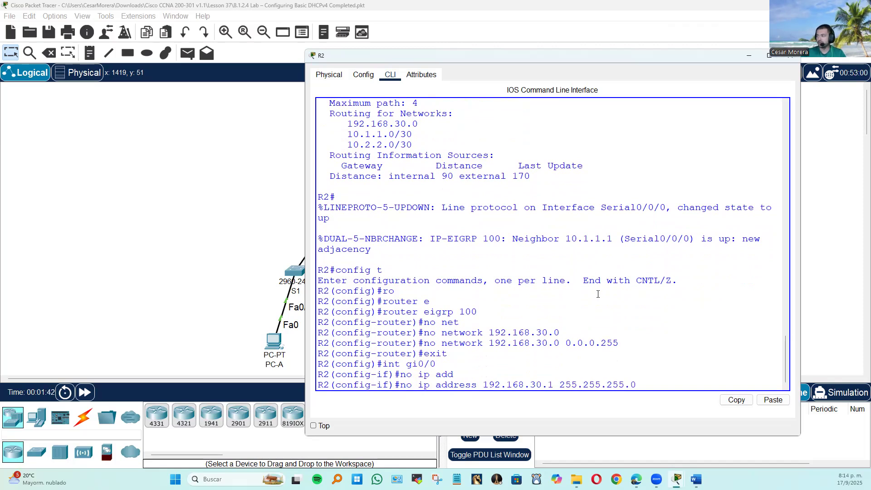
{"action": "key", "text": "Return"}
Leave the interface configuration and save R2's configuration with do wr.
{"action": "type", "text": "exit"}
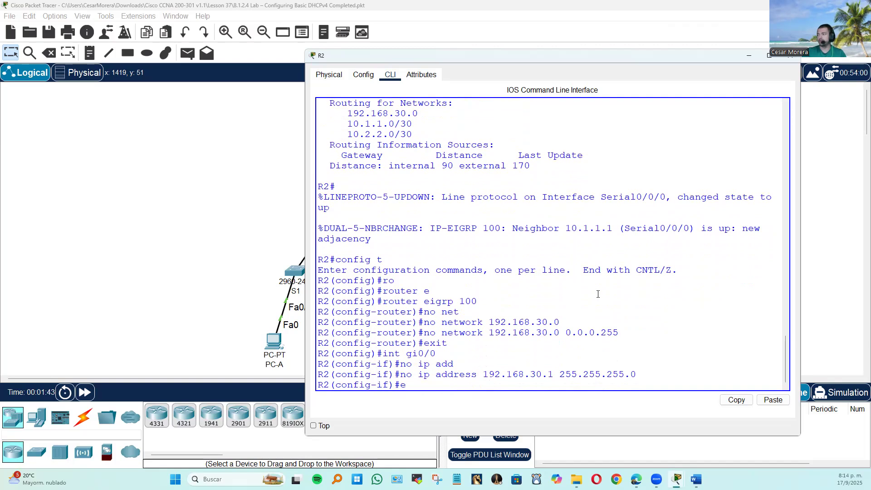
{"action": "key", "text": "Return"}
{"action": "key", "text": "Return"}
{"action": "type", "text": "wr"}
{"action": "key", "text": "Return"}
{"action": "type", "text": "do wr"}
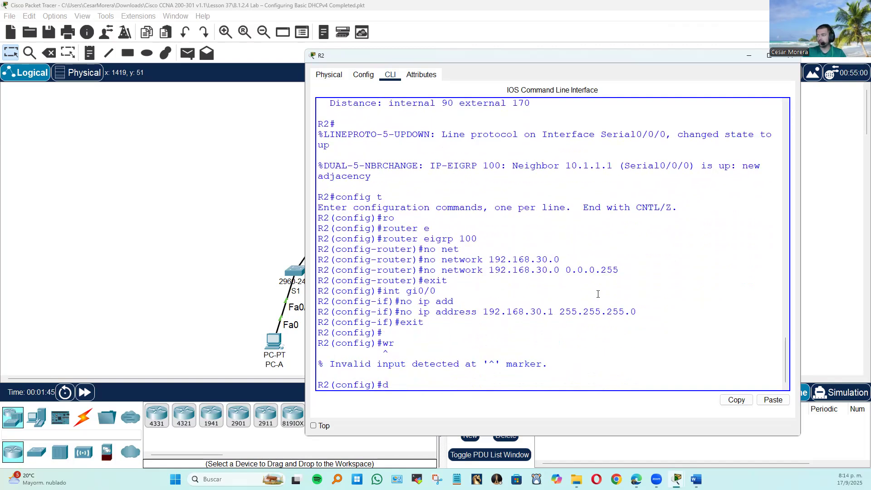
{"action": "key", "text": "Return"}
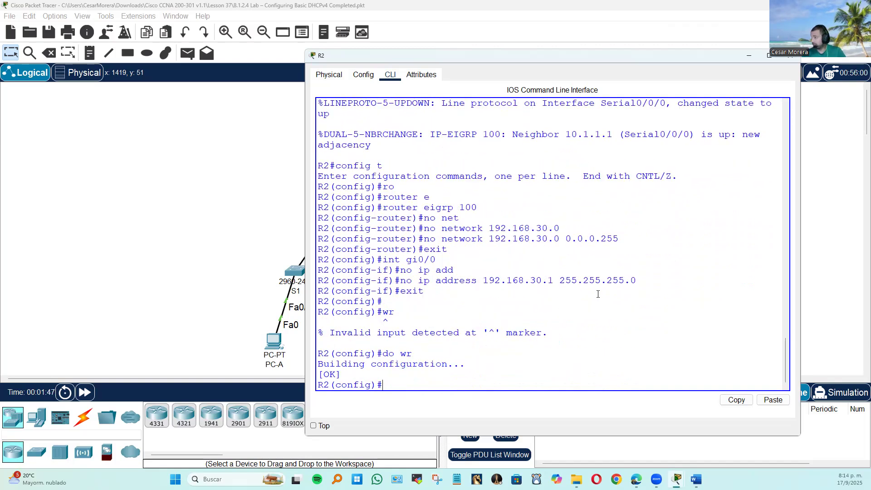
{"action": "type", "text": "s"}
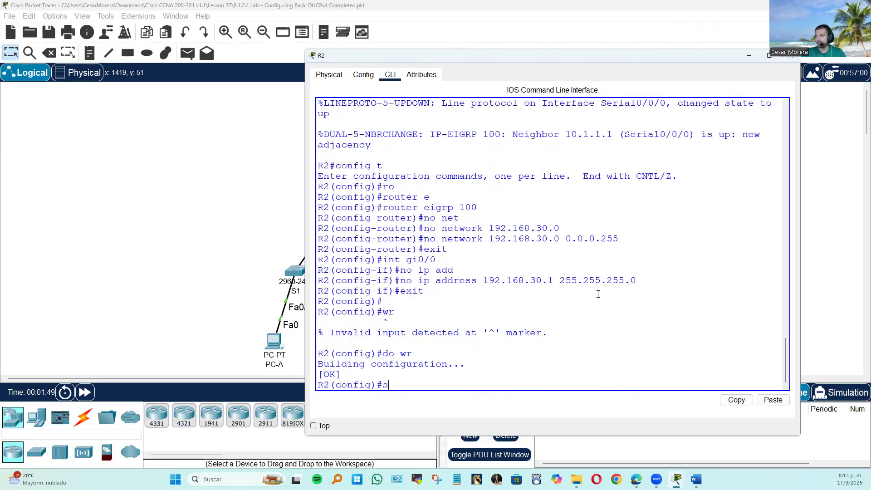
{"action": "key", "text": "BackSpace"}
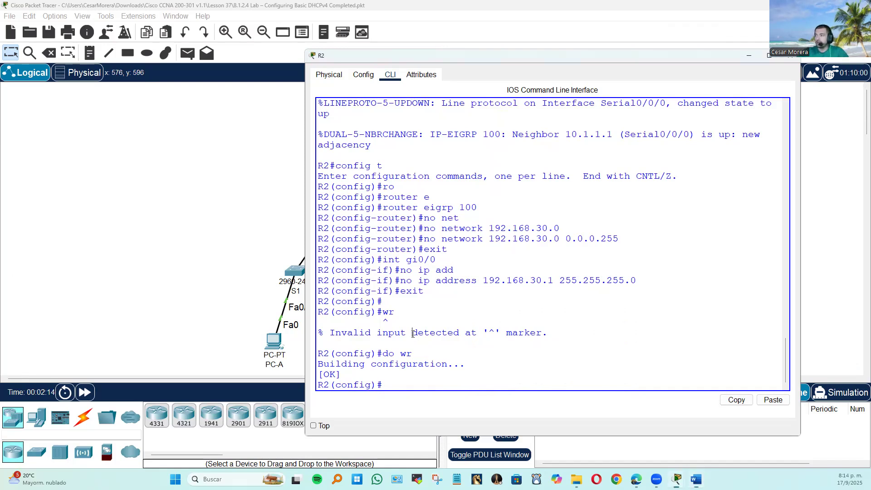
Open the ISP router's command line and enter global configuration mode with en and config t.
{"action": "left_click", "coordinate": [237, 289]}
{"action": "left_click", "coordinate": [507, 207]}
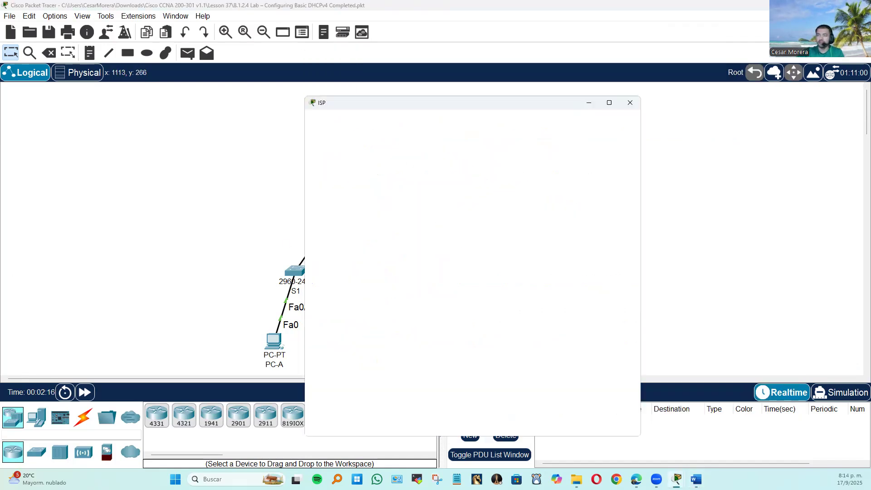
{"action": "key", "text": "alt+Tab"}
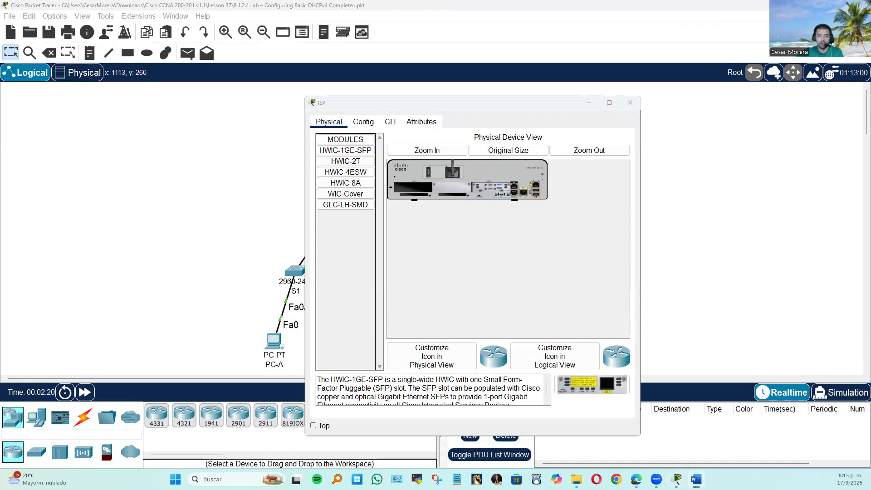
{"action": "left_click", "coordinate": [391, 122]}
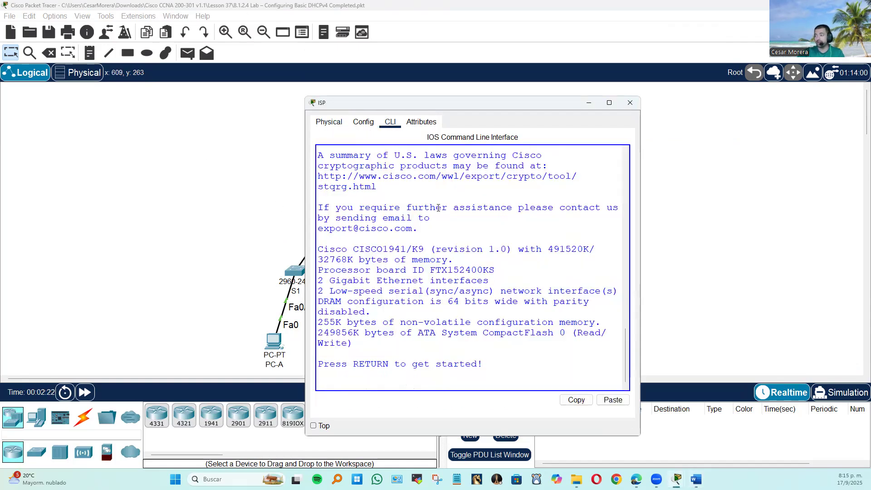
{"action": "key", "text": "Return"}
{"action": "key", "text": "Return"}
{"action": "type", "text": "en"}
{"action": "key", "text": "Return"}
{"action": "type", "text": "confi"}
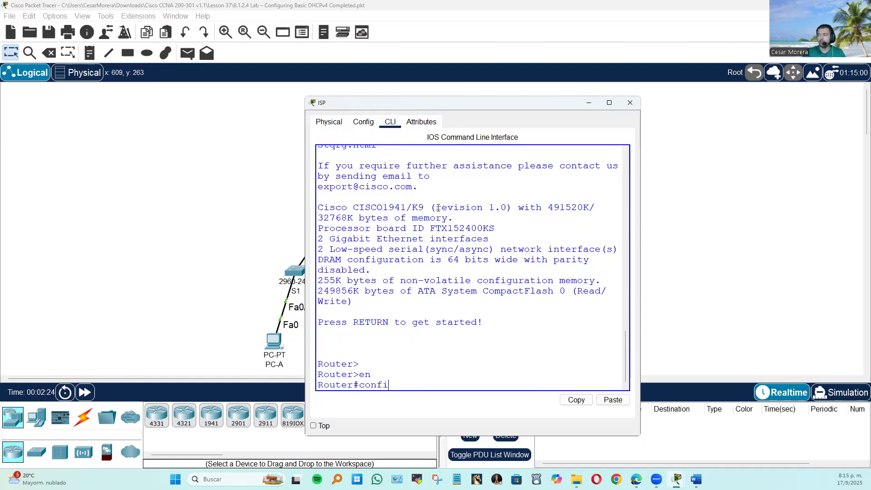
{"action": "type", "text": "g t"}
{"action": "key", "text": "Return"}
Paste the prepared ISP configuration with static routes to 192.168.10.0, 192.168.20.0 and 192.168.30.0 via 10.2.2.2, and save it with do wr.
{"action": "right_click", "coordinate": [465, 206]}
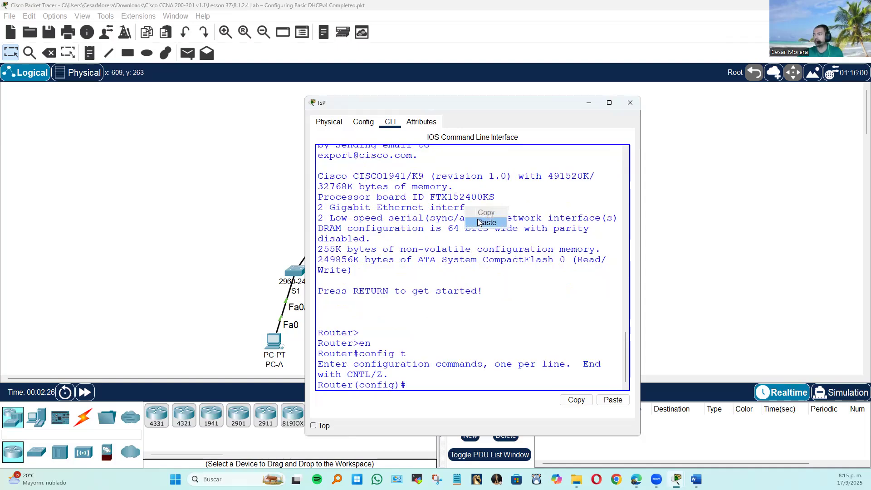
{"action": "left_click", "coordinate": [482, 222]}
{"action": "type", "text": "do wr"}
{"action": "key", "text": "Return"}
{"action": "left_click", "coordinate": [217, 252]}
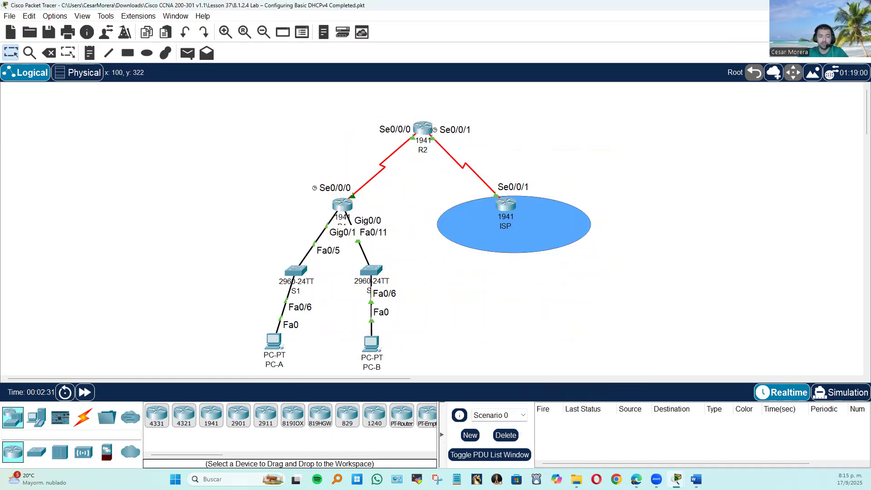
Open switch S1's command line and enter global configuration mode with en and config t.
{"action": "key", "text": "alt+Tab"}
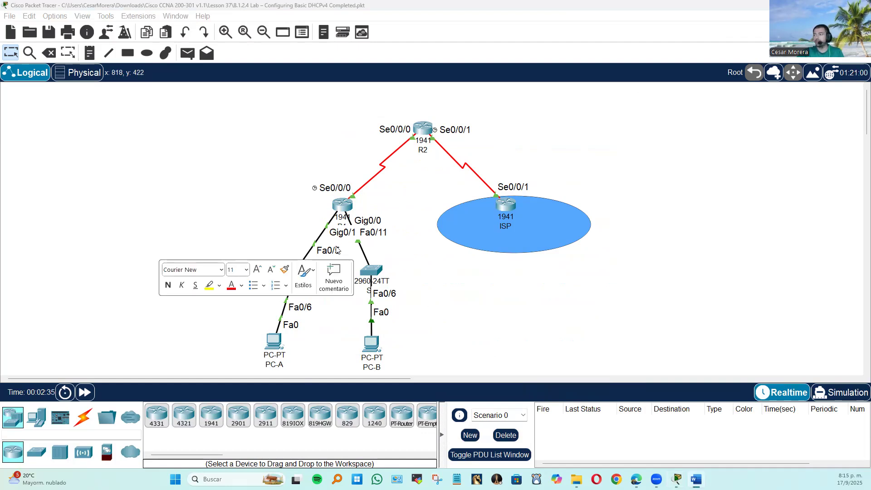
{"action": "left_click", "coordinate": [273, 226]}
{"action": "left_click", "coordinate": [300, 270]}
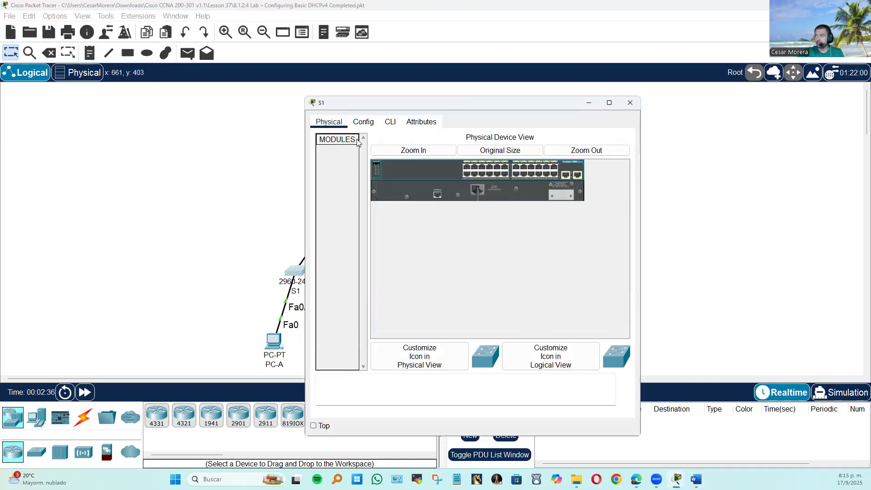
{"action": "left_click", "coordinate": [390, 122]}
{"action": "key", "text": "Return"}
{"action": "type", "text": "e"}
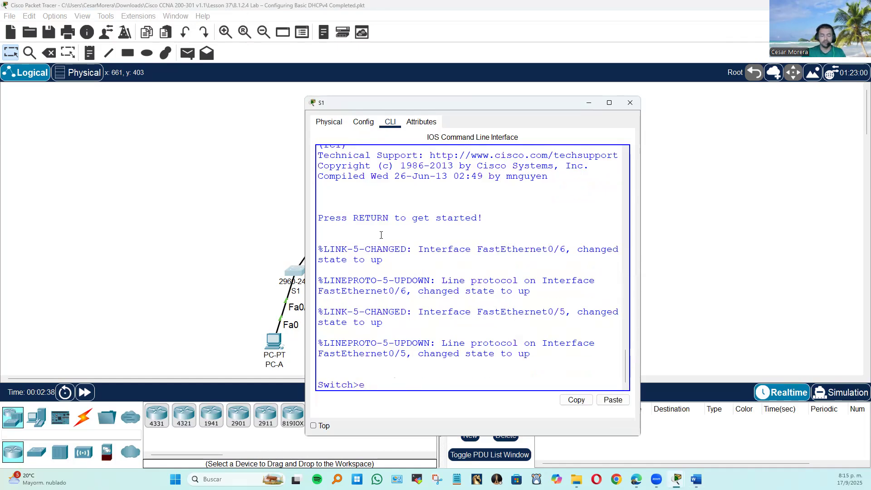
{"action": "type", "text": "n"}
{"action": "key", "text": "Return"}
{"action": "type", "text": "confd"}
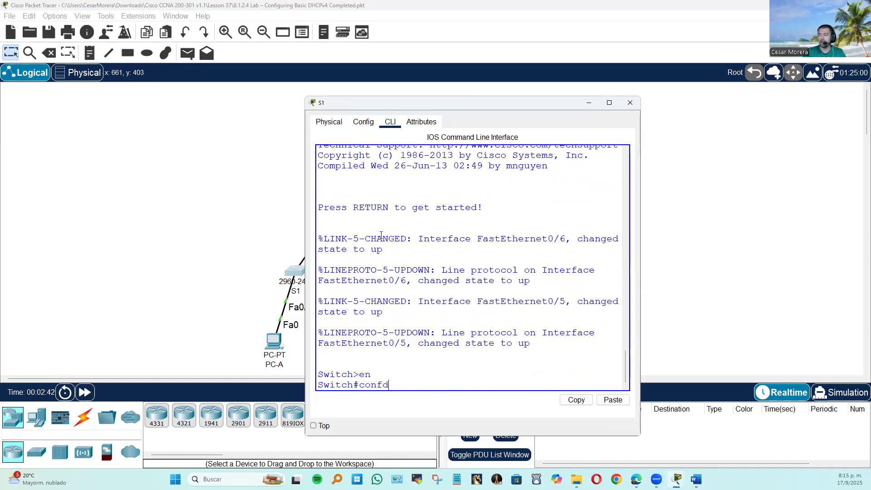
{"action": "key", "text": "BackSpace"}
{"action": "type", "text": "ig t"}
{"action": "key", "text": "Return"}
Paste the prepared S1 configuration, making FastEthernet0/6 an access port with spanning-tree portfast, and save it with end and wr.
{"action": "right_click", "coordinate": [381, 235]}
{"action": "left_click", "coordinate": [401, 227]}
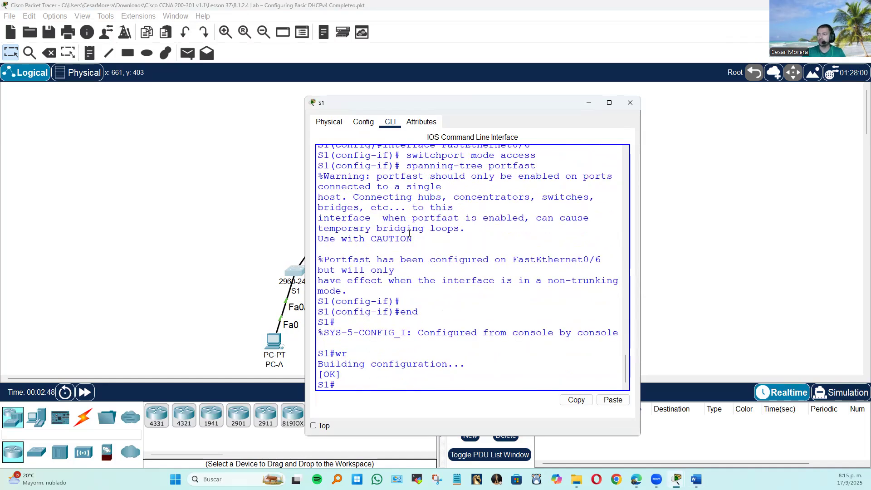
{"action": "left_click", "coordinate": [211, 229]}
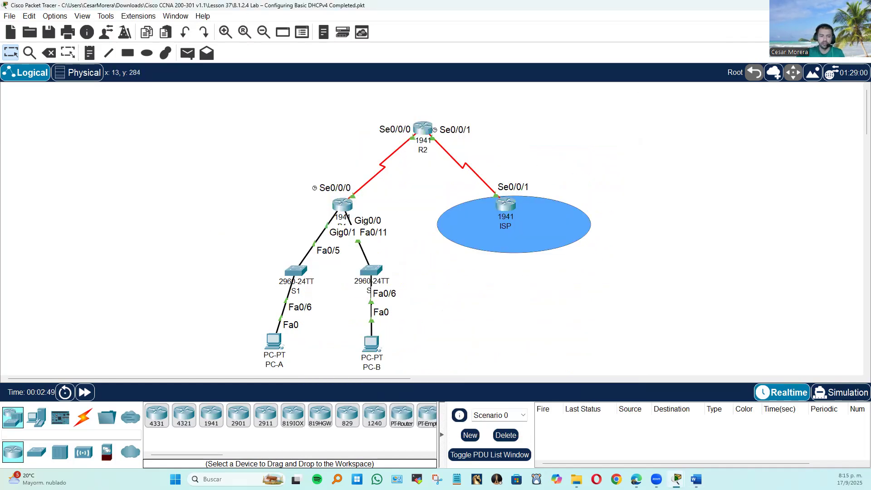
Open switch S2's command line and enter global configuration mode with en and config t.
{"action": "key", "text": "alt+Tab"}
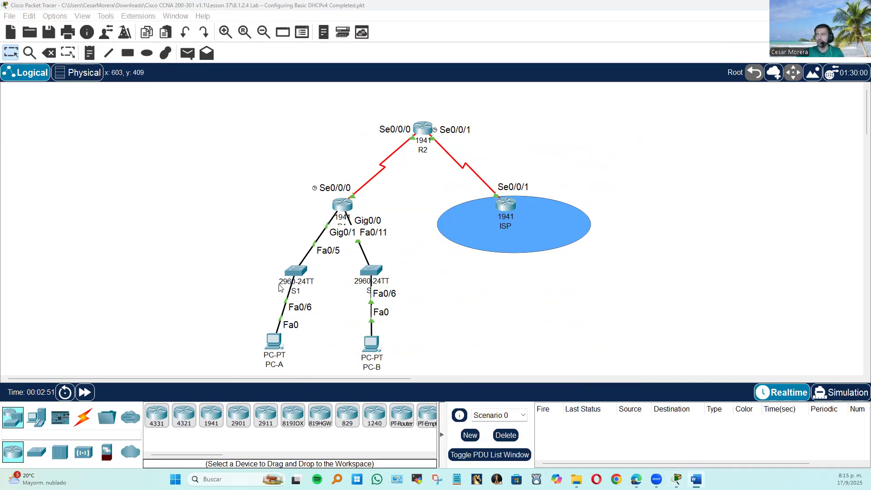
{"action": "left_click", "coordinate": [383, 271]}
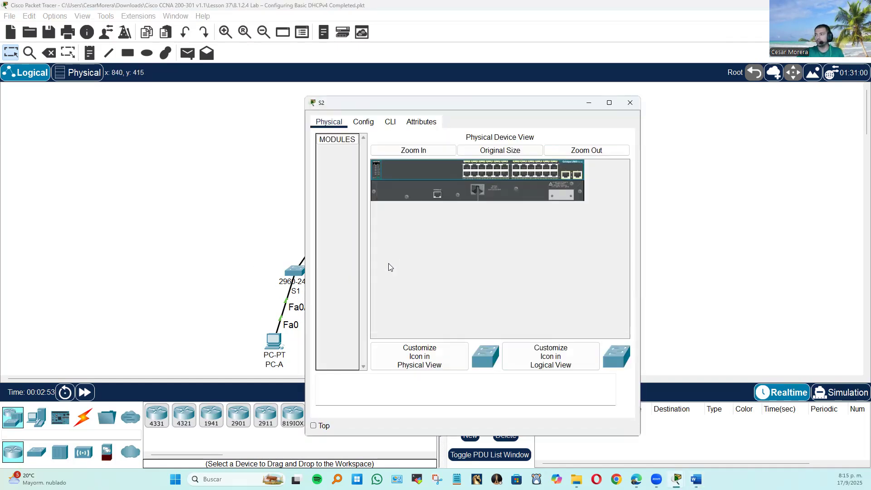
{"action": "left_click", "coordinate": [390, 122]}
{"action": "type", "text": "en"}
{"action": "key", "text": "Return"}
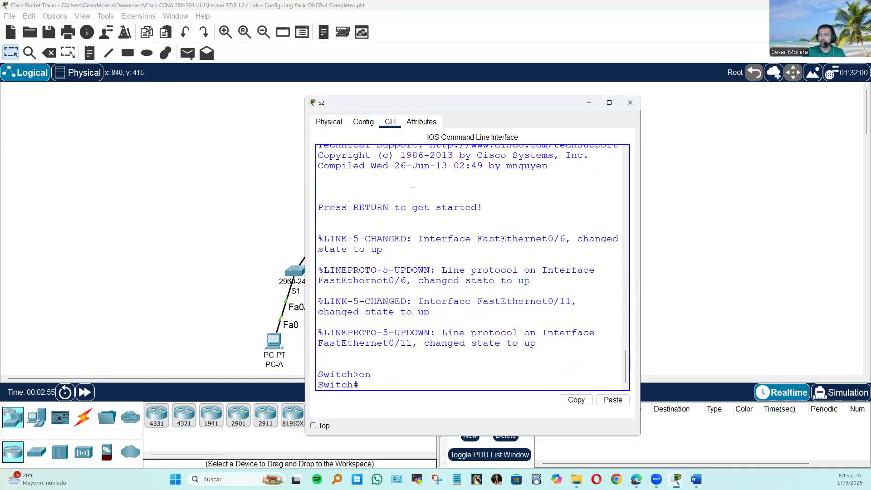
{"action": "type", "text": "config t"}
{"action": "key", "text": "Return"}
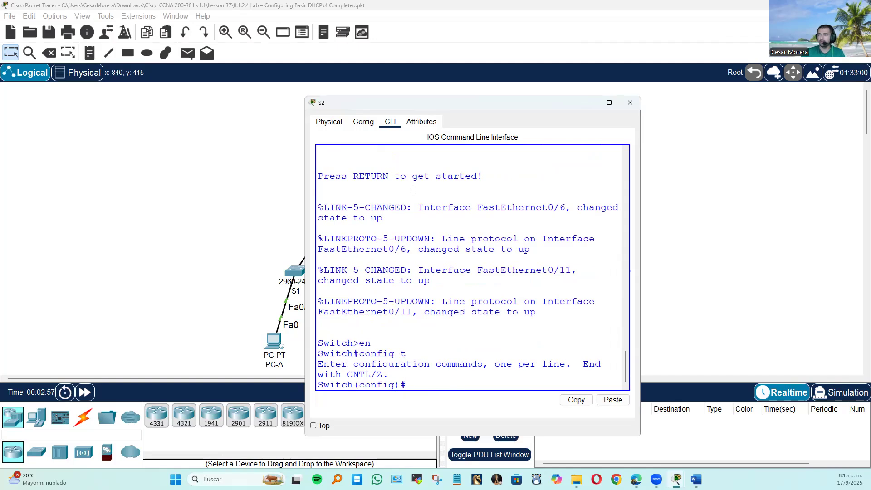
Paste the prepared S2 configuration with hostname S2, no ip domain-lookup, and FastEthernet0/6 as an access port with spanning-tree portfast.
{"action": "scroll", "coordinate": [413, 190], "scroll_direction": "up", "scroll_amount": 2}
{"action": "right_click", "coordinate": [430, 203]}
{"action": "left_click", "coordinate": [443, 226]}
{"action": "right_click", "coordinate": [443, 221]}
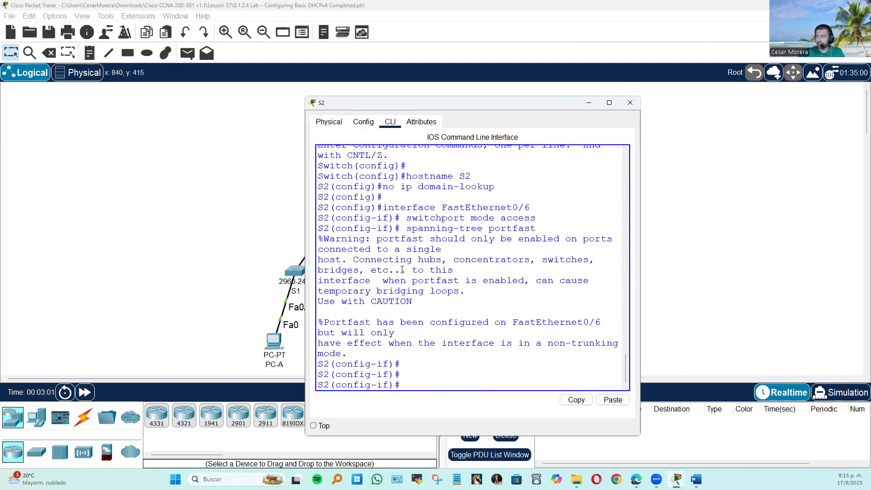
Leave S2's configuration mode with end and save the switch's configuration with wr.
{"action": "type", "text": "end"}
{"action": "key", "text": "Return"}
{"action": "key", "text": "Return"}
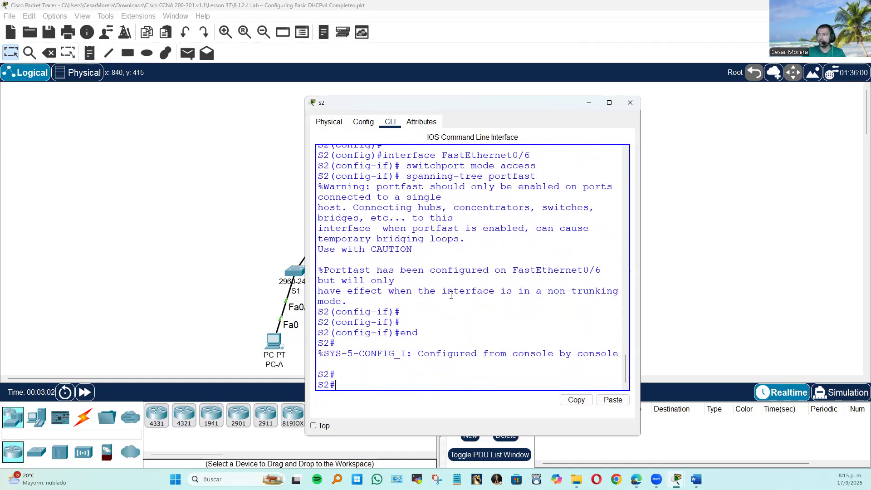
{"action": "type", "text": "wr"}
{"action": "key", "text": "Return"}
{"action": "key", "text": "Return"}
{"action": "left_click", "coordinate": [297, 272]}
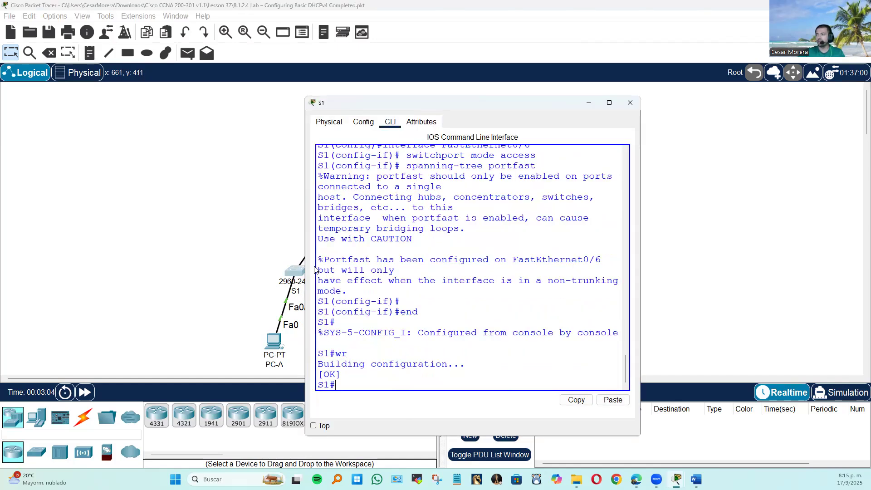
{"action": "left_click", "coordinate": [235, 237]}
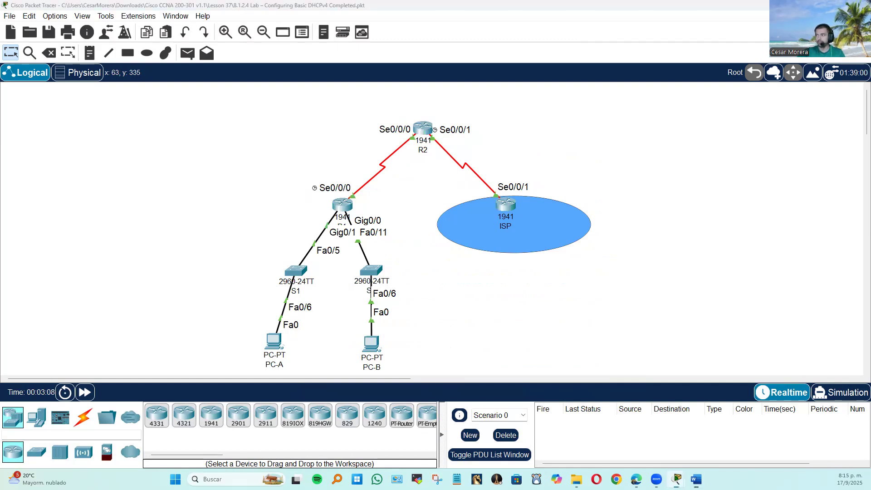
Switch to the Word document and review the configuration blocks for switches S2 and S1.
{"action": "key", "text": "alt+Tab"}
{"action": "double_click", "coordinate": [726, 178]}
{"action": "left_click", "coordinate": [440, 267]}
{"action": "scroll", "coordinate": [442, 267], "scroll_direction": "up", "scroll_amount": 1}
{"action": "scroll", "coordinate": [462, 285], "scroll_direction": "up", "scroll_amount": 1}
{"action": "left_click_drag", "start_coordinate": [336, 284], "coordinate": [403, 311]}
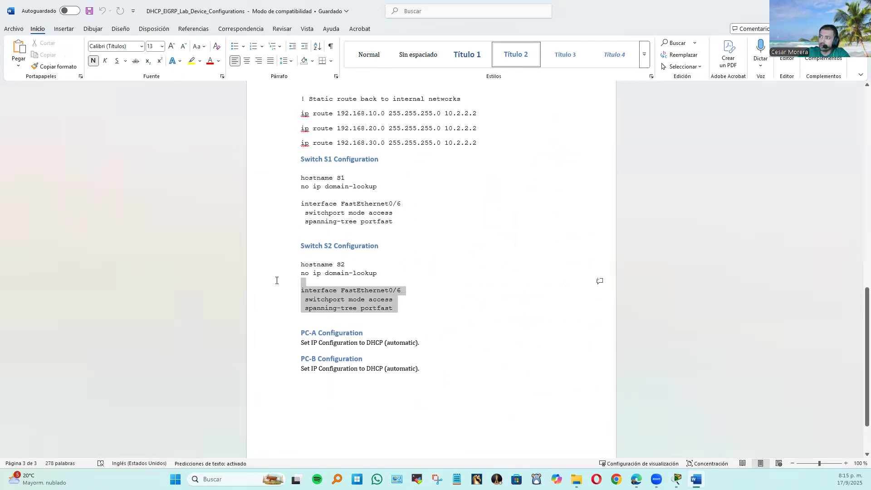
{"action": "left_click_drag", "start_coordinate": [399, 222], "coordinate": [279, 180]}
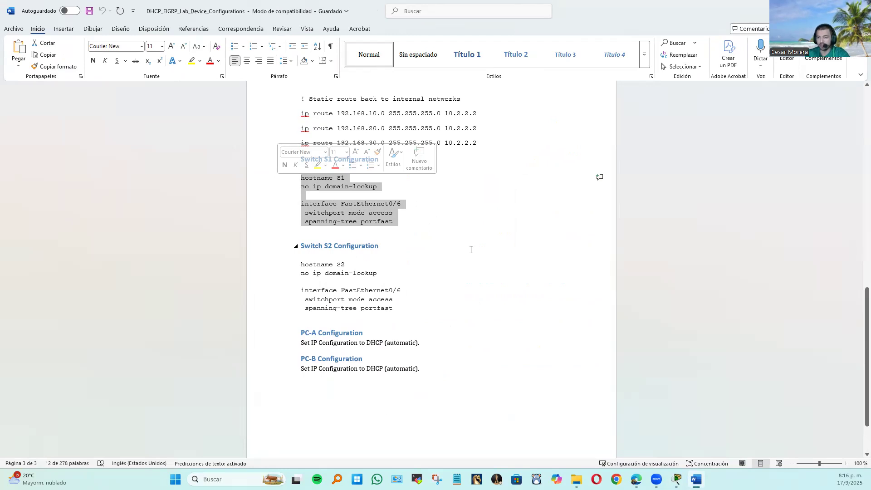
Switch back to Packet Tracer and set PC-B's IP configuration to DHCP.
{"action": "left_click", "coordinate": [677, 479]}
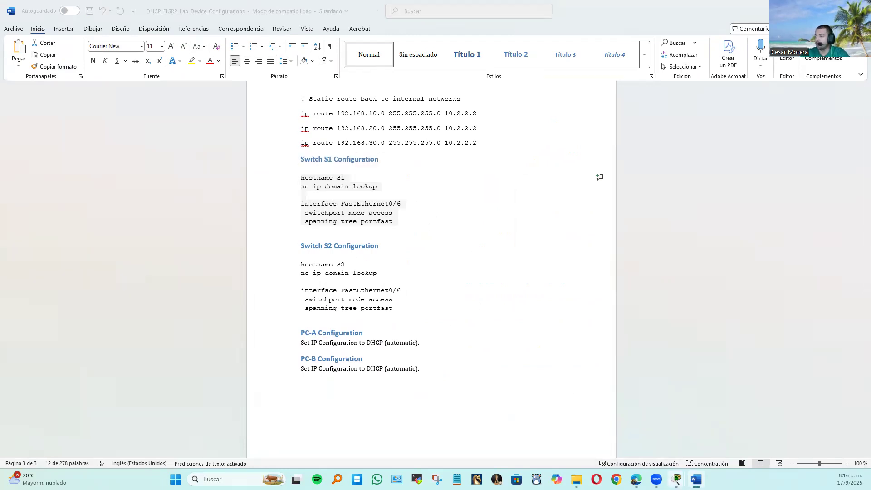
{"action": "left_click", "coordinate": [554, 434]}
{"action": "left_click", "coordinate": [371, 344]}
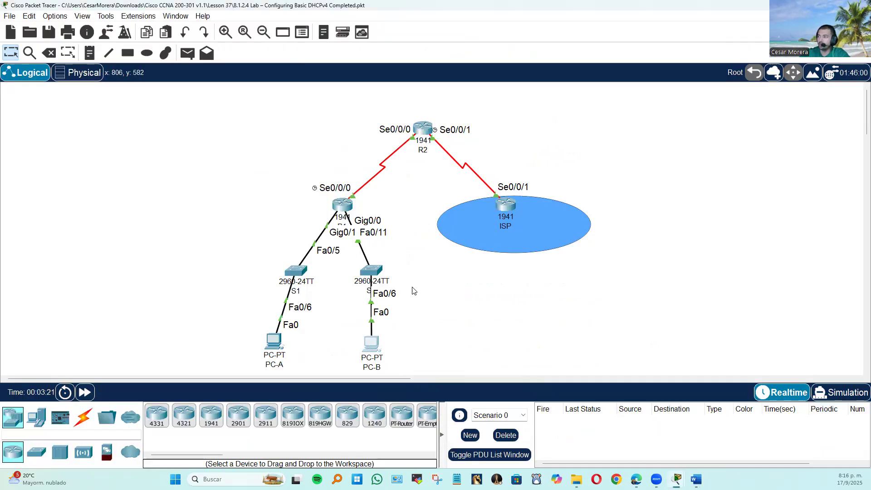
{"action": "left_click", "coordinate": [398, 122]}
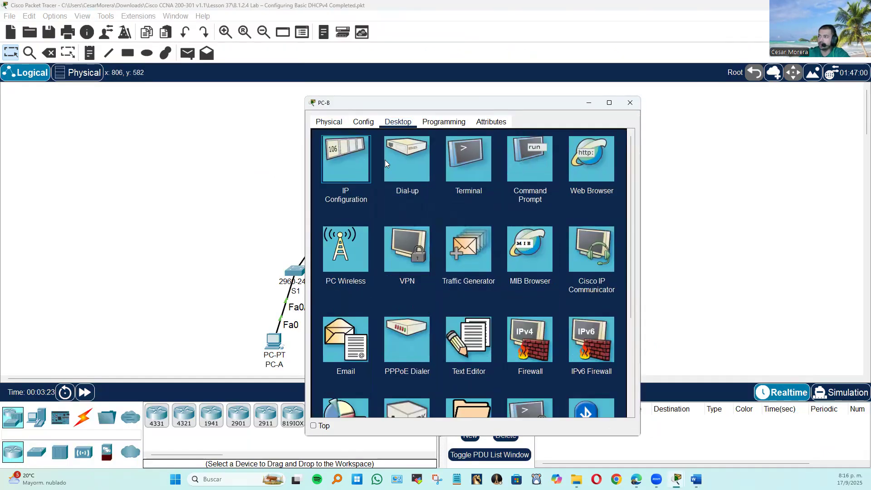
{"action": "left_click", "coordinate": [373, 159]}
{"action": "left_click", "coordinate": [345, 177]}
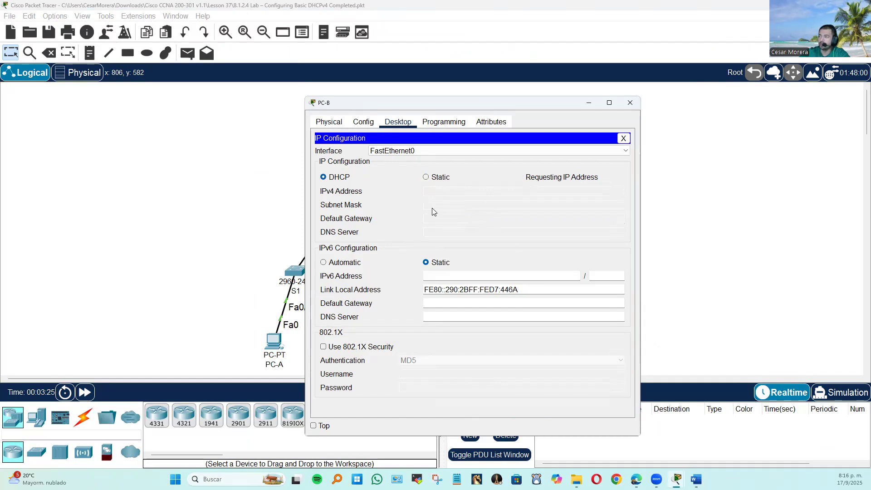
{"action": "left_click", "coordinate": [269, 242]}
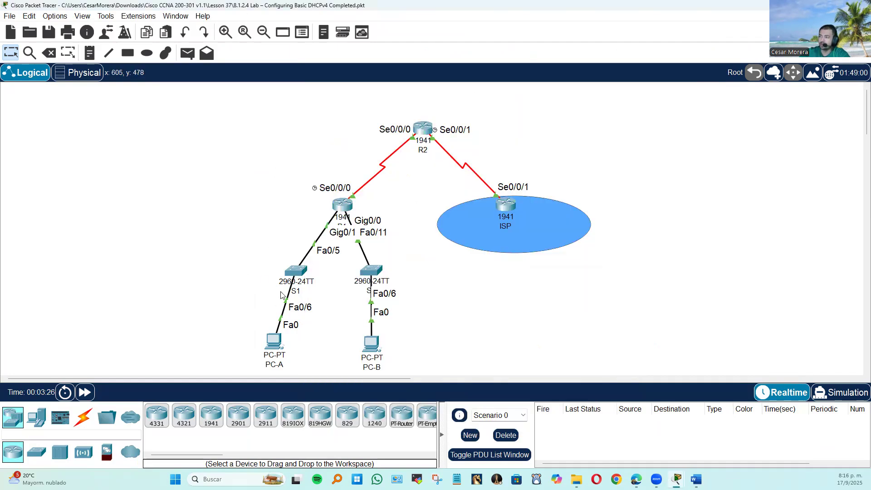
Set PC-A's IP configuration to DHCP and close the PC's window.
{"action": "left_click", "coordinate": [274, 341]}
{"action": "left_click", "coordinate": [398, 121]}
{"action": "left_click", "coordinate": [345, 154]}
{"action": "left_click", "coordinate": [324, 177]}
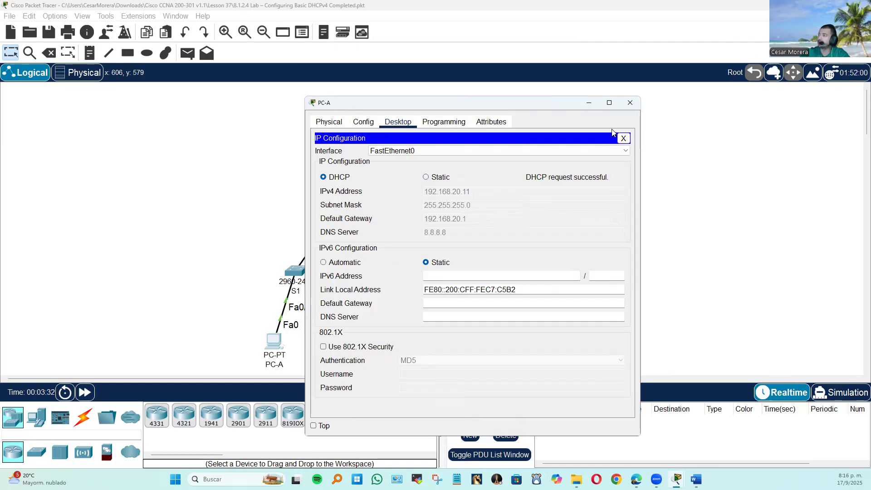
{"action": "left_click", "coordinate": [624, 138]}
{"action": "left_click", "coordinate": [630, 103]}
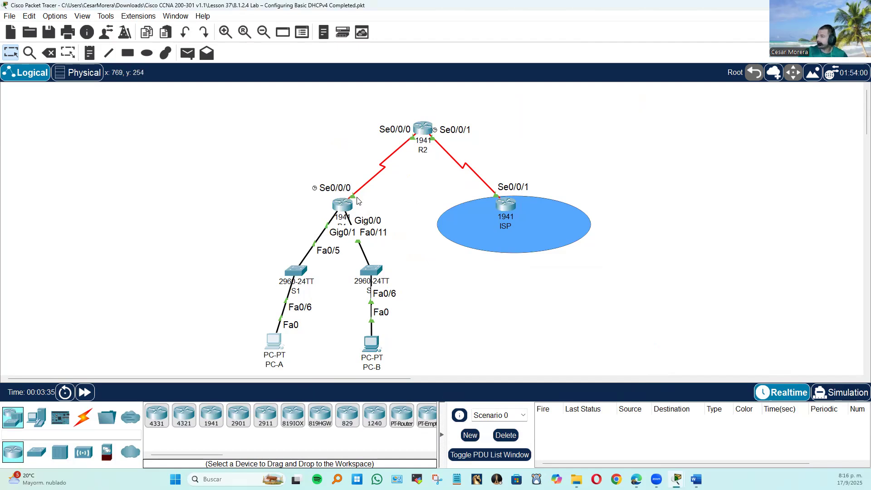
Display the ISP router's running configuration with do show run and examine its interface addresses and static routes beside the topology.
{"action": "left_click", "coordinate": [513, 199]}
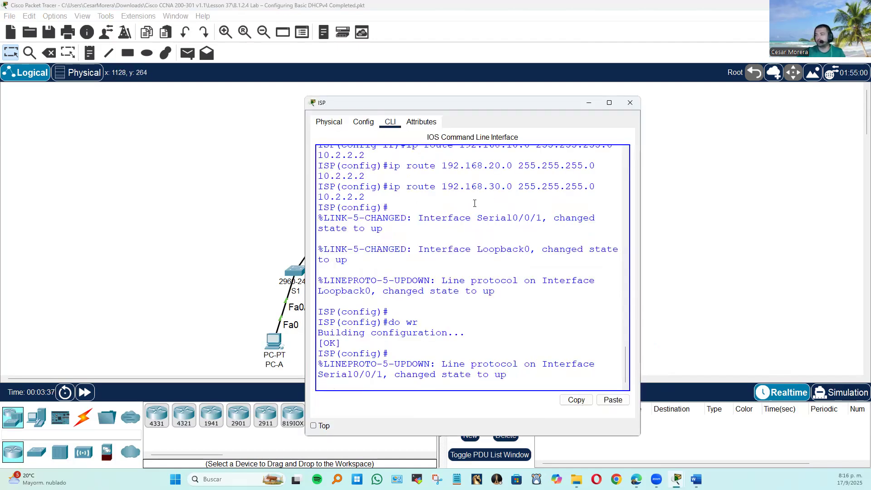
{"action": "key", "text": "Return"}
{"action": "key", "text": "Return"}
{"action": "type", "text": "do show run"}
{"action": "key", "text": "Return"}
{"action": "key", "text": "space"}
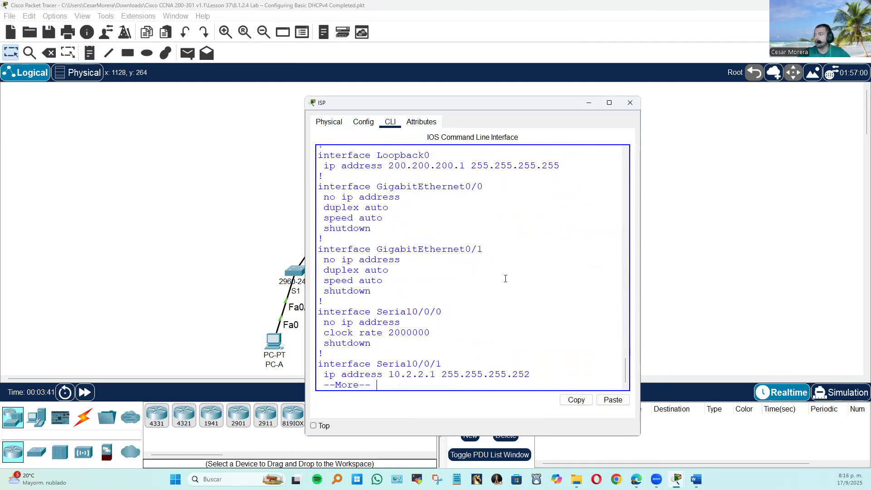
{"action": "key", "text": "space"}
{"action": "left_click_drag", "start_coordinate": [521, 108], "coordinate": [730, 142]}
{"action": "scroll", "coordinate": [737, 287], "scroll_direction": "up", "scroll_amount": 4}
{"action": "scroll", "coordinate": [737, 287], "scroll_direction": "up", "scroll_amount": 4}
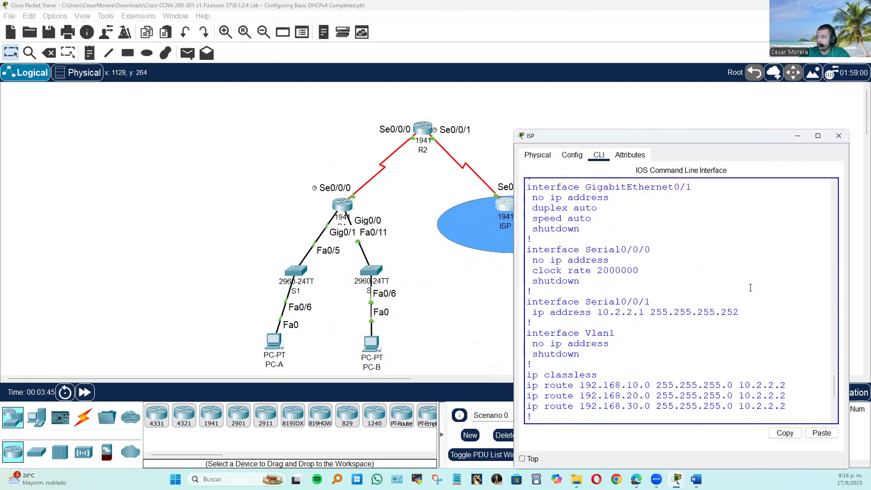
Examine the Serial0/0/1 address and the three static routes in the ISP router's running configuration.
{"action": "scroll", "coordinate": [735, 302], "scroll_direction": "up", "scroll_amount": 1}
{"action": "scroll", "coordinate": [749, 306], "scroll_direction": "down", "scroll_amount": 1}
{"action": "left_click_drag", "start_coordinate": [761, 312], "coordinate": [527, 302]}
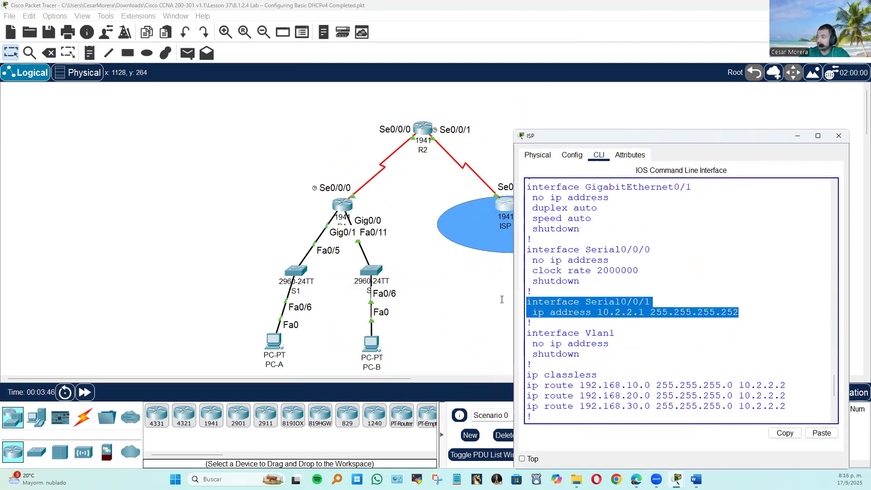
{"action": "scroll", "coordinate": [731, 307], "scroll_direction": "up", "scroll_amount": 2}
{"action": "scroll", "coordinate": [731, 307], "scroll_direction": "down", "scroll_amount": 3}
{"action": "scroll", "coordinate": [730, 306], "scroll_direction": "down", "scroll_amount": 3}
{"action": "left_click_drag", "start_coordinate": [789, 297], "coordinate": [462, 274]}
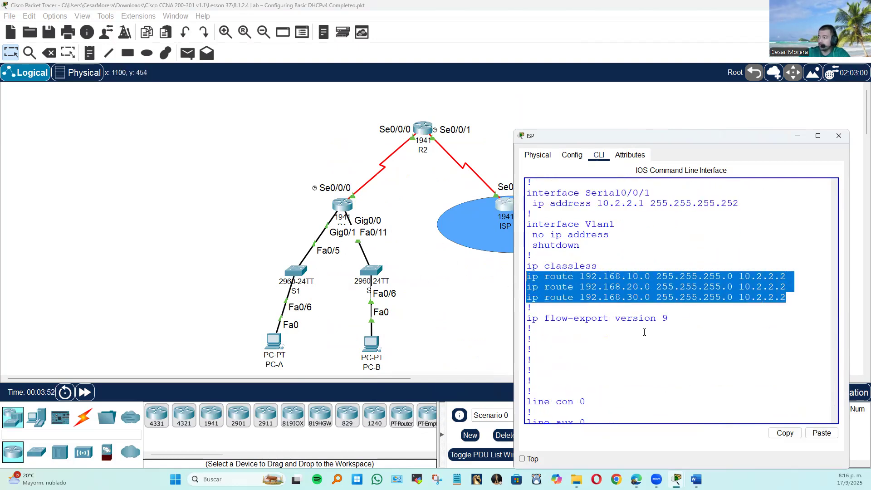
Remove the static route 192.168.30.0 255.255.255.0 10.2.2.2 from the ISP router and save the configuration with do wr.
{"action": "left_click", "coordinate": [650, 302]}
{"action": "left_click_drag", "start_coordinate": [788, 297], "coordinate": [515, 300]}
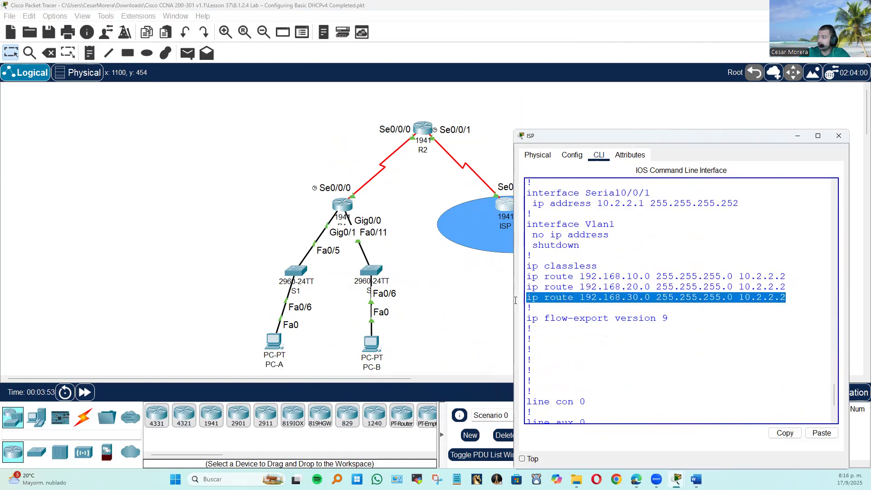
{"action": "right_click", "coordinate": [608, 300]}
{"action": "left_click", "coordinate": [628, 304]}
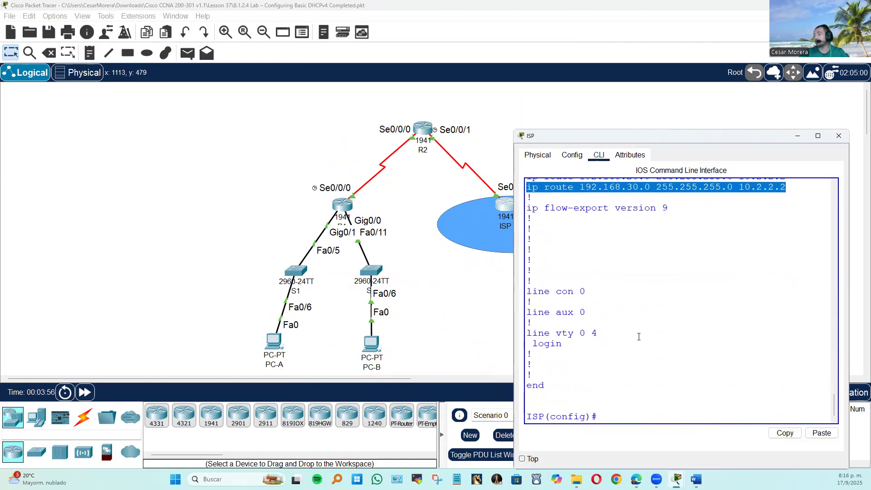
{"action": "left_click", "coordinate": [619, 414]}
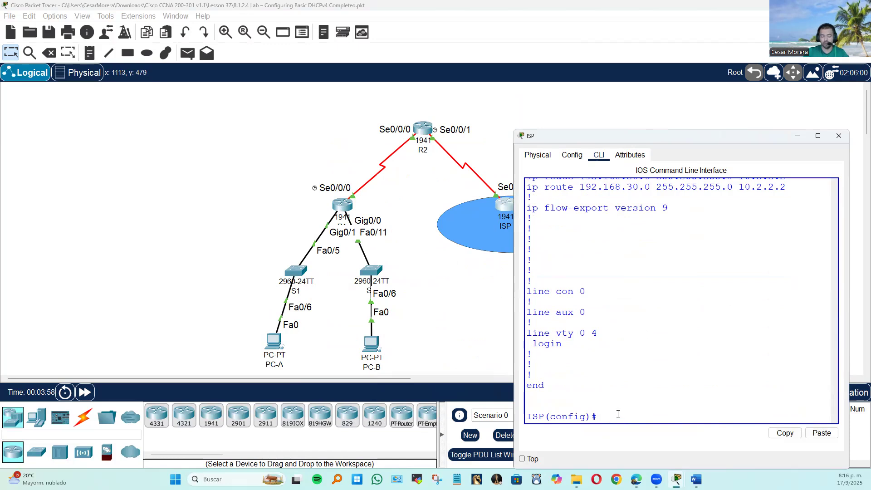
{"action": "type", "text": "no"}
{"action": "right_click", "coordinate": [616, 409]}
{"action": "left_click", "coordinate": [645, 427]}
{"action": "type", "text": "do wr"}
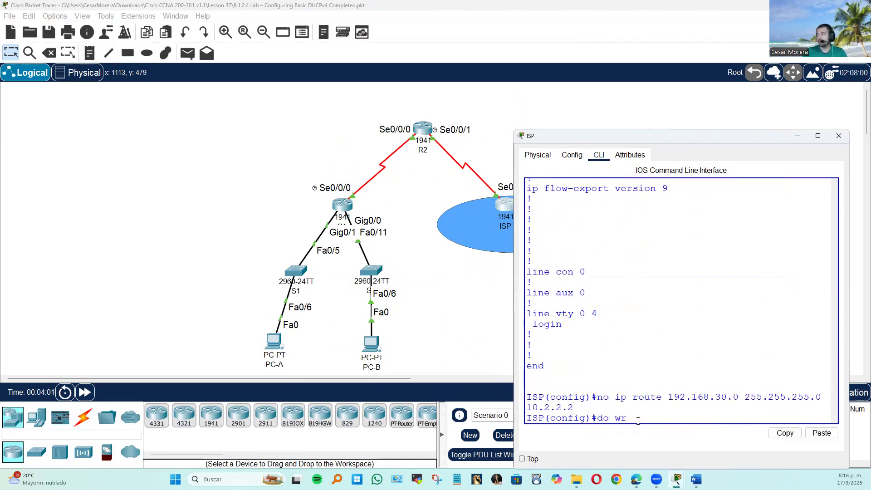
{"action": "key", "text": "Return"}
Leave configuration mode on ISP, display its running configuration with show run, and check the remaining static routes.
{"action": "type", "text": "end"}
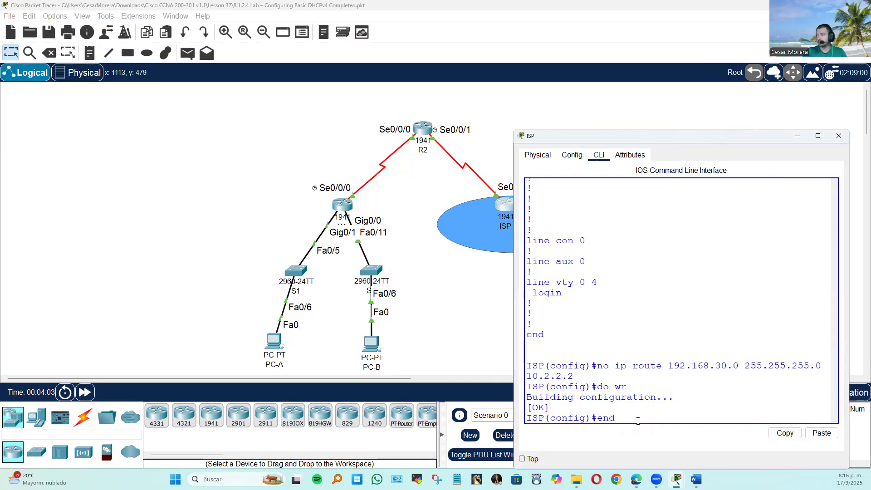
{"action": "key", "text": "Return"}
{"action": "type", "text": "show run"}
{"action": "key", "text": "Return"}
{"action": "key", "text": "space"}
{"action": "key", "text": "space"}
{"action": "scroll", "coordinate": [612, 410], "scroll_direction": "up", "scroll_amount": 1}
{"action": "scroll", "coordinate": [612, 410], "scroll_direction": "up", "scroll_amount": 4}
{"action": "left_click_drag", "start_coordinate": [751, 351], "coordinate": [527, 331]}
{"action": "left_click", "coordinate": [463, 278]}
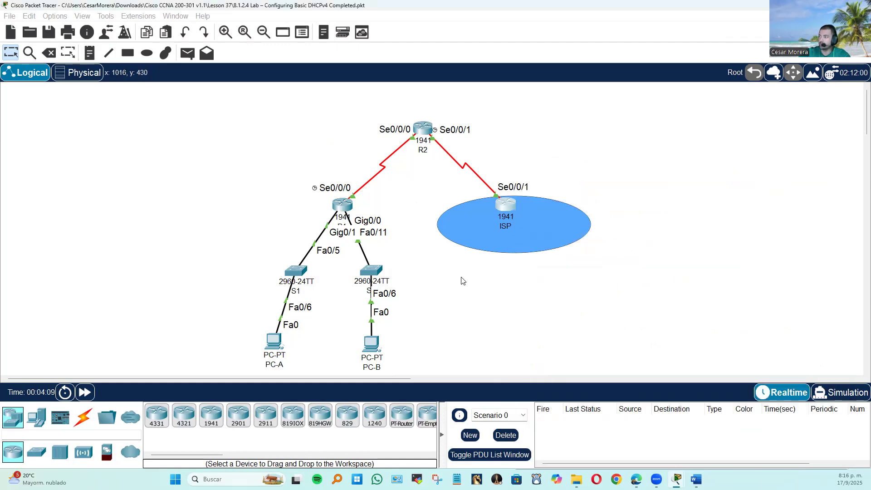
Test connectivity by sending a simple PDU from the ISP router to PC-B.
{"action": "left_click", "coordinate": [187, 53]}
{"action": "left_click", "coordinate": [507, 205]}
{"action": "left_click", "coordinate": [371, 343]}
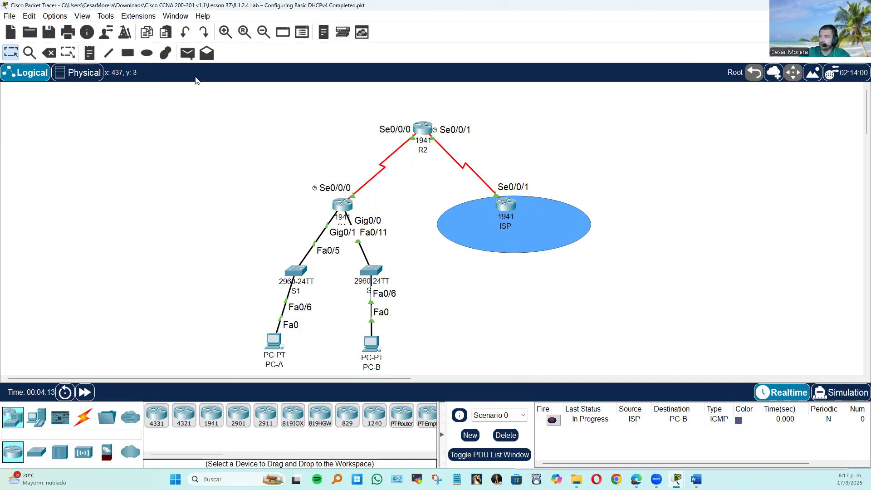
{"action": "left_click", "coordinate": [553, 420]}
Send a simple PDU from the ISP router to PC-A and delete the test scenario.
{"action": "left_click", "coordinate": [187, 53]}
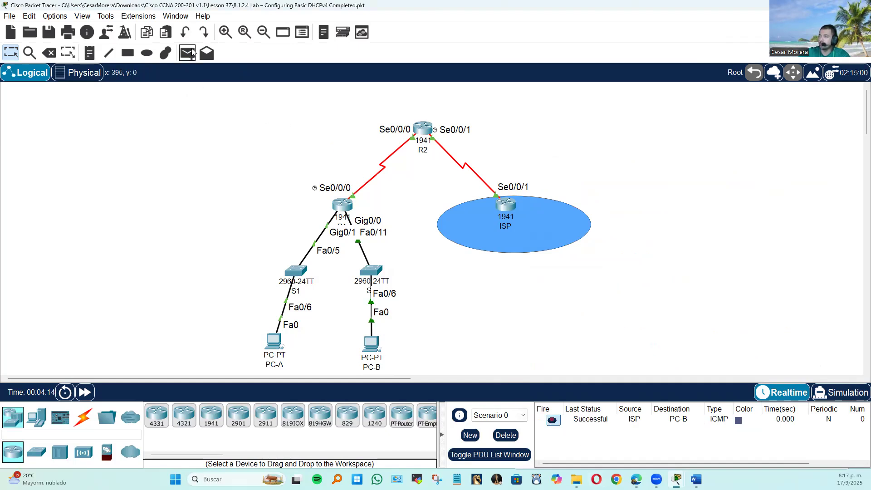
{"action": "left_click", "coordinate": [506, 206]}
{"action": "left_click", "coordinate": [277, 339]}
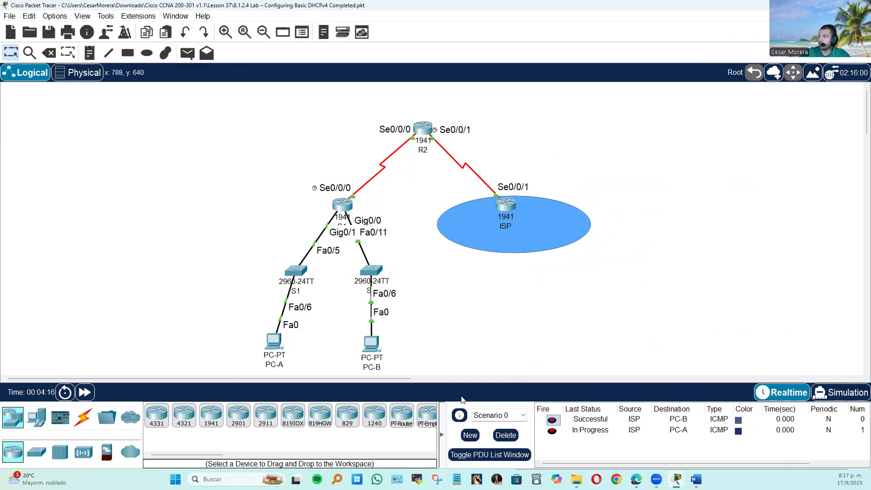
{"action": "left_click", "coordinate": [552, 430]}
{"action": "left_click", "coordinate": [506, 436]}
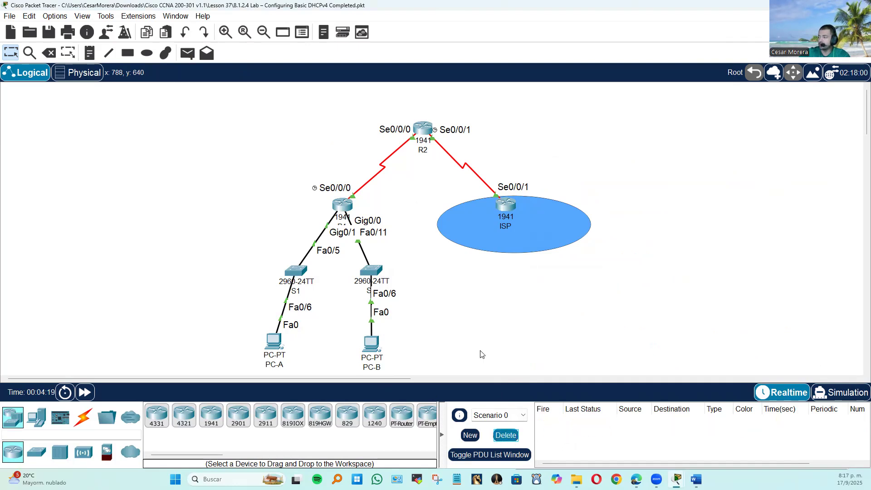
Ping 192.168.20.11 from the ISP router's command line.
{"action": "left_click", "coordinate": [501, 198]}
{"action": "scroll", "coordinate": [647, 286], "scroll_direction": "down", "scroll_amount": 6}
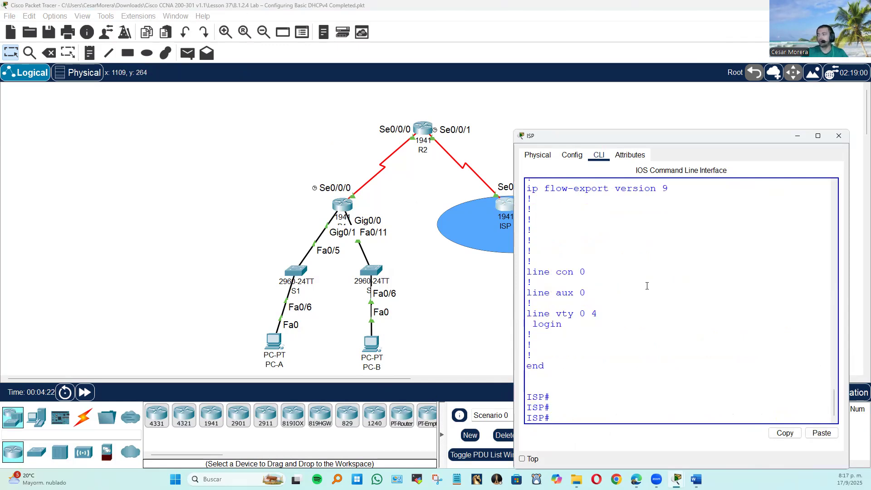
{"action": "type", "text": "ping 192.168.20."}
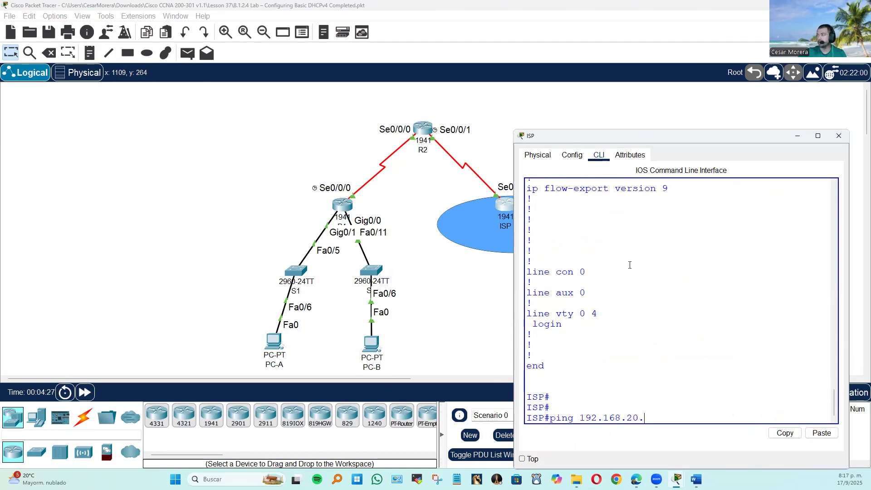
{"action": "scroll", "coordinate": [631, 269], "scroll_direction": "up", "scroll_amount": 4}
{"action": "scroll", "coordinate": [630, 262], "scroll_direction": "down", "scroll_amount": 4}
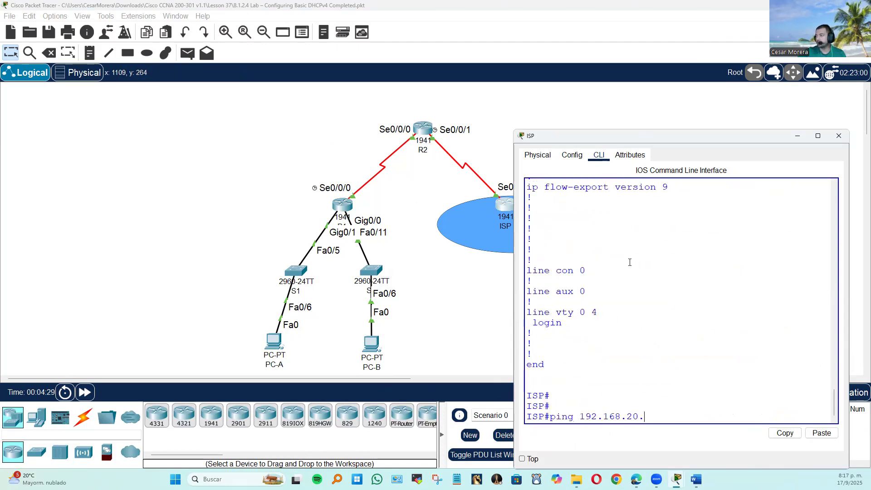
{"action": "type", "text": "11"}
{"action": "key", "text": "Return"}
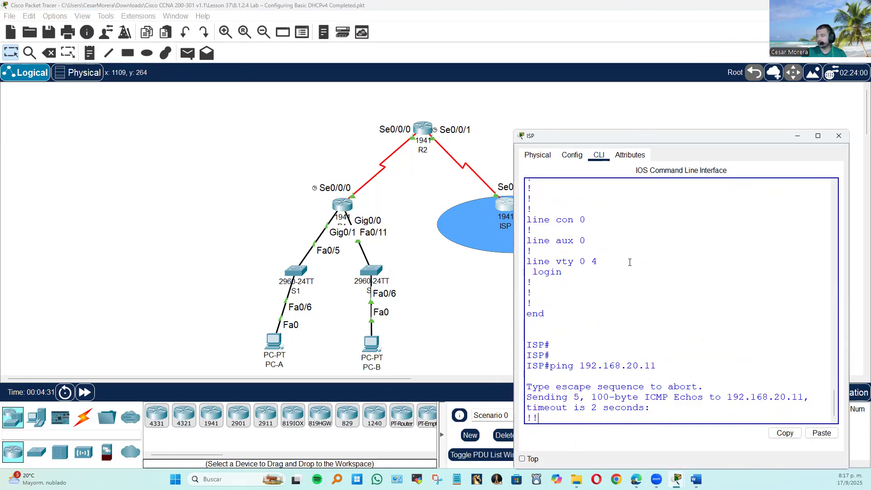
Ping 192.168.10.11 from the ISP router and return to the topology.
{"action": "key", "text": "Up"}
{"action": "key", "text": "BackSpace"}
{"action": "key", "text": "BackSpace"}
{"action": "type", "text": "10"}
{"action": "key", "text": "Return"}
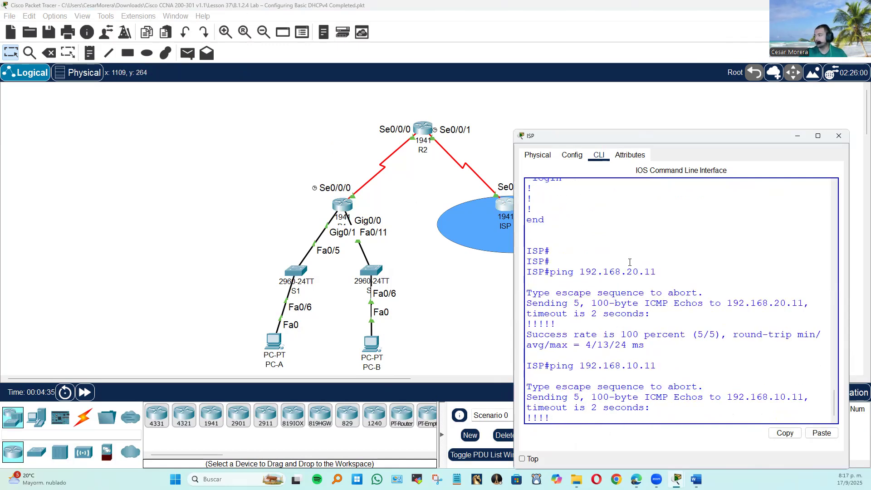
{"action": "left_click", "coordinate": [465, 304]}
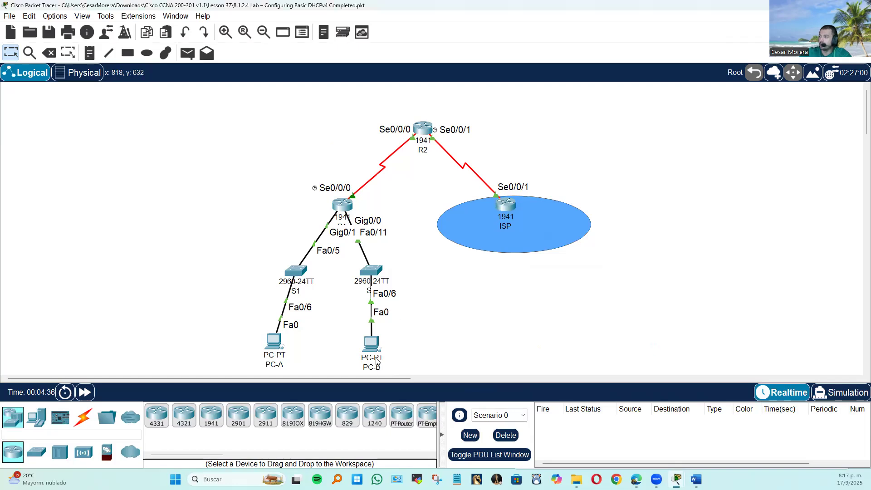
Check PC-B's IP configuration and ping 10.2.2.2 from its Command Prompt.
{"action": "left_click", "coordinate": [379, 345]}
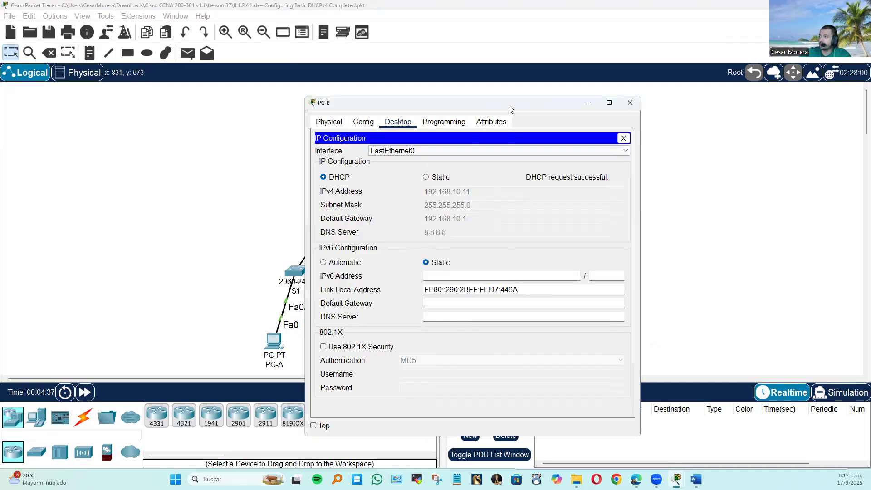
{"action": "left_click_drag", "start_coordinate": [509, 106], "coordinate": [751, 159]}
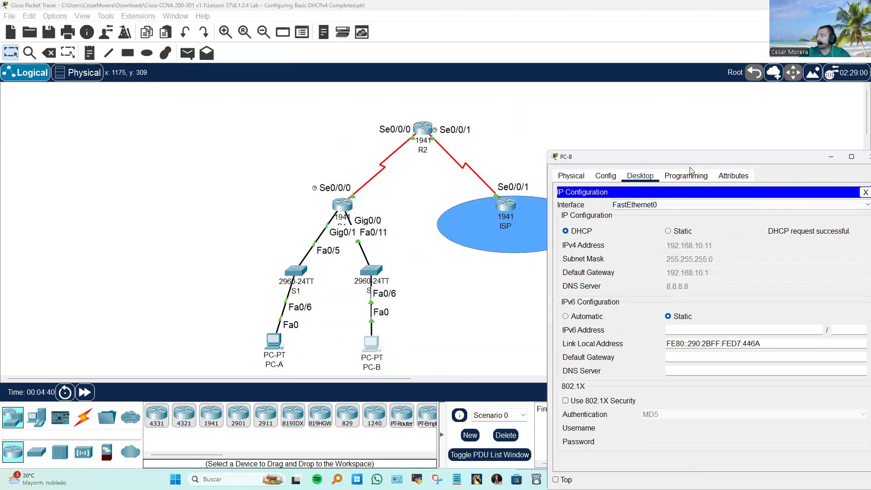
{"action": "left_click", "coordinate": [805, 185]}
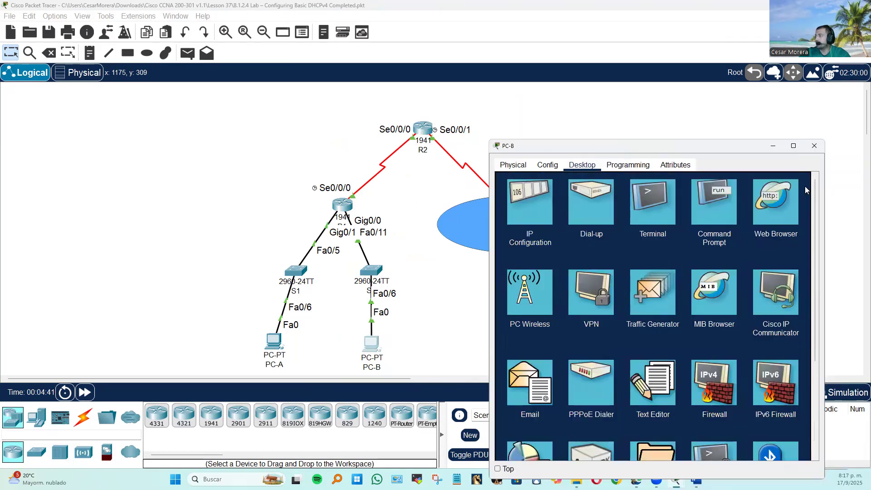
{"action": "left_click", "coordinate": [728, 209]}
{"action": "type", "text": "ping"}
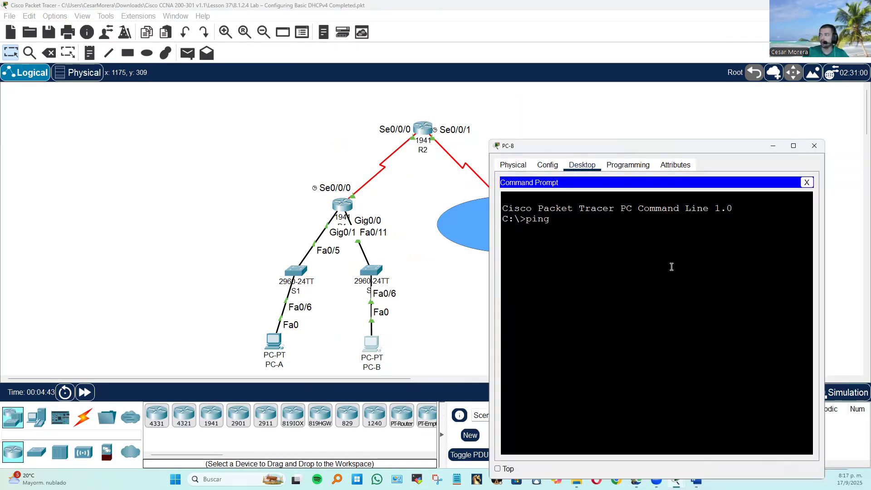
{"action": "type", "text": " 10.2.2."}
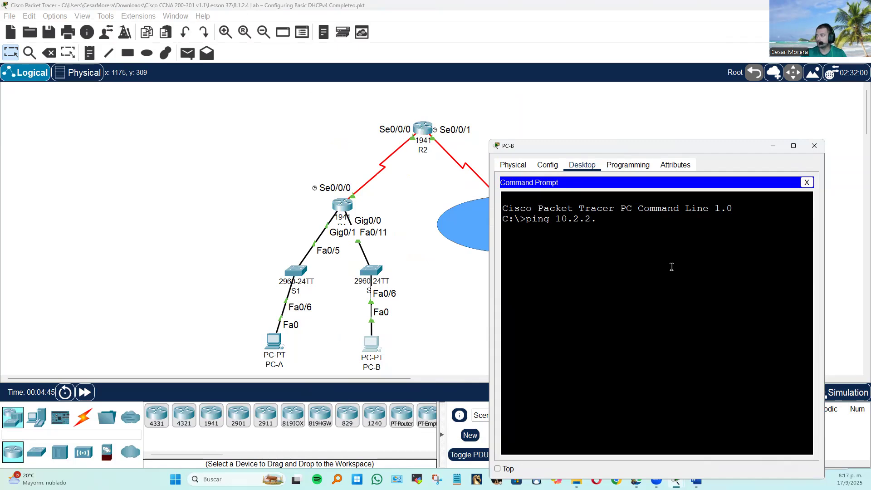
{"action": "type", "text": "2"}
{"action": "key", "text": "Return"}
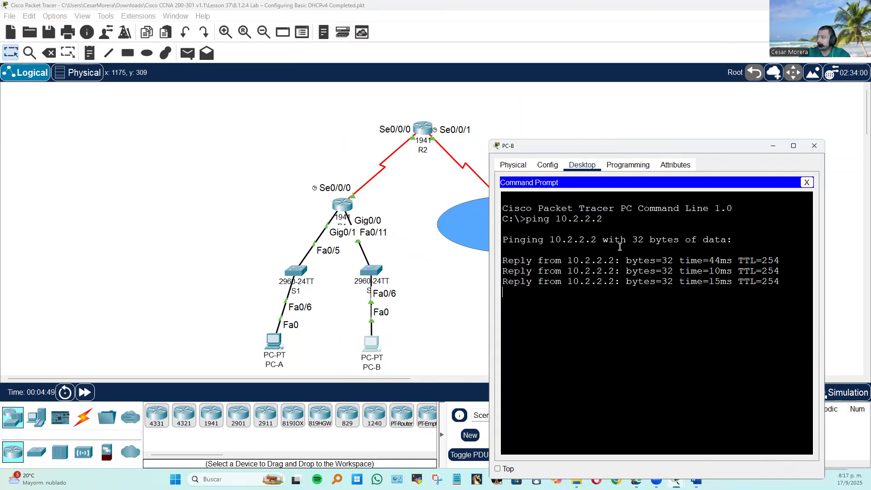
{"action": "left_click", "coordinate": [471, 335]}
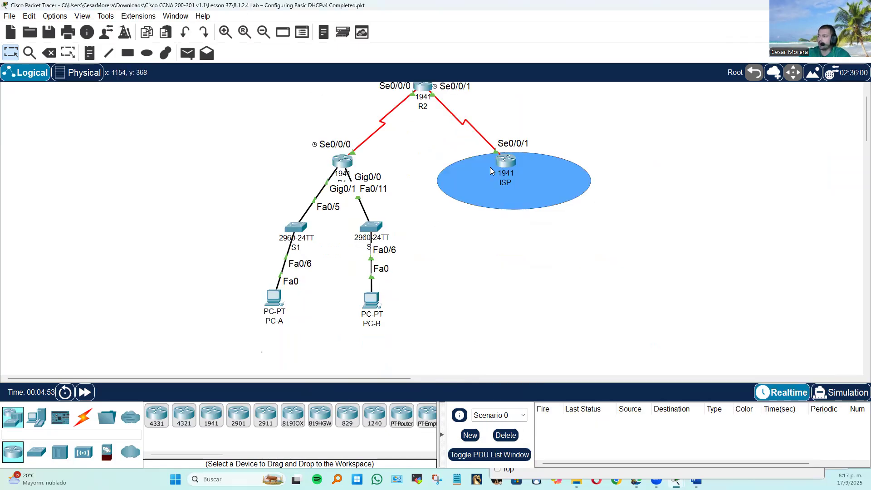
Review R2's command-line history for its interface addresses, EIGRP 100 networks and the removal of network 192.168.30.0.
{"action": "left_click", "coordinate": [426, 127]}
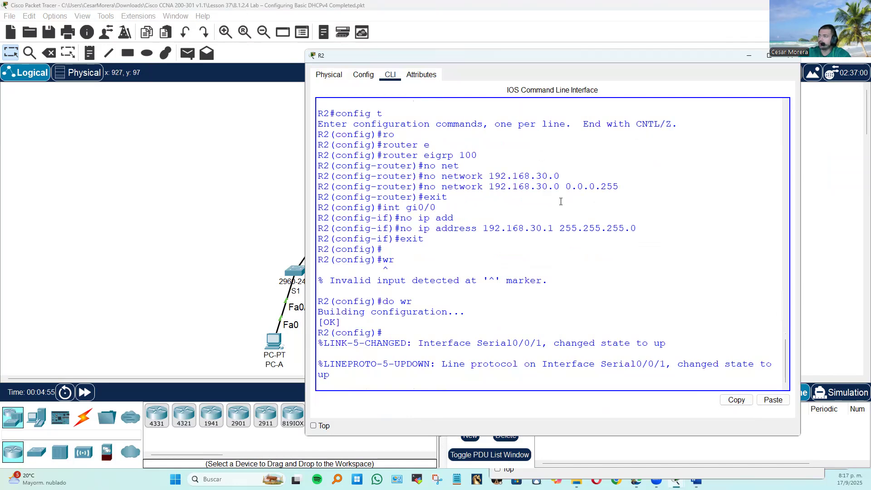
{"action": "scroll", "coordinate": [561, 202], "scroll_direction": "up", "scroll_amount": 10}
{"action": "left_click_drag", "start_coordinate": [398, 174], "coordinate": [527, 184]}
{"action": "left_click", "coordinate": [578, 204]}
{"action": "scroll", "coordinate": [395, 270], "scroll_direction": "up", "scroll_amount": 5}
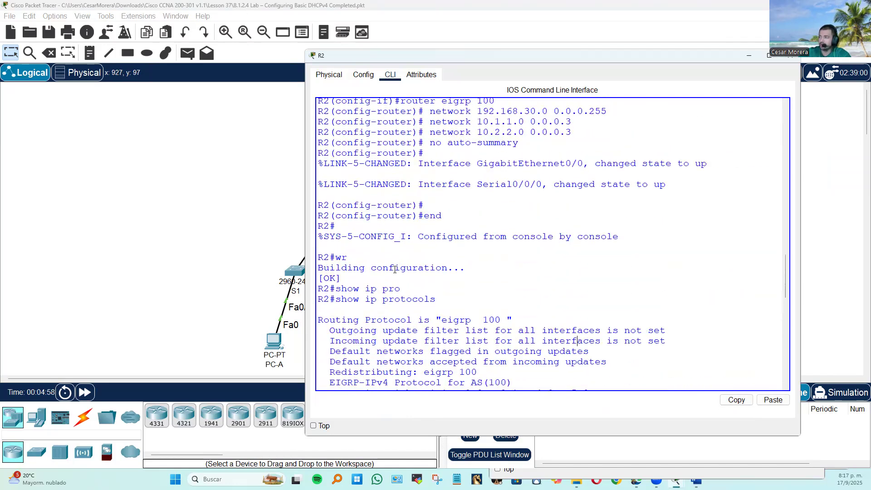
{"action": "scroll", "coordinate": [518, 286], "scroll_direction": "up", "scroll_amount": 3}
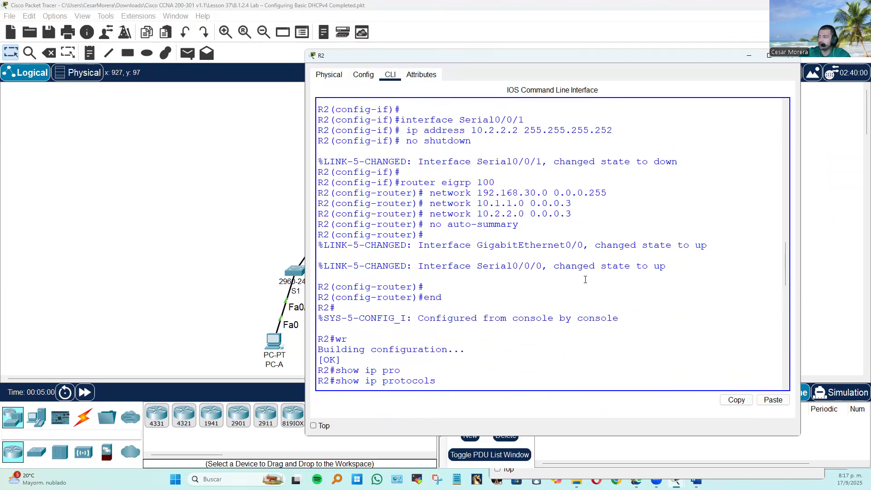
{"action": "scroll", "coordinate": [585, 279], "scroll_direction": "up", "scroll_amount": 1}
{"action": "scroll", "coordinate": [585, 279], "scroll_direction": "up", "scroll_amount": 8}
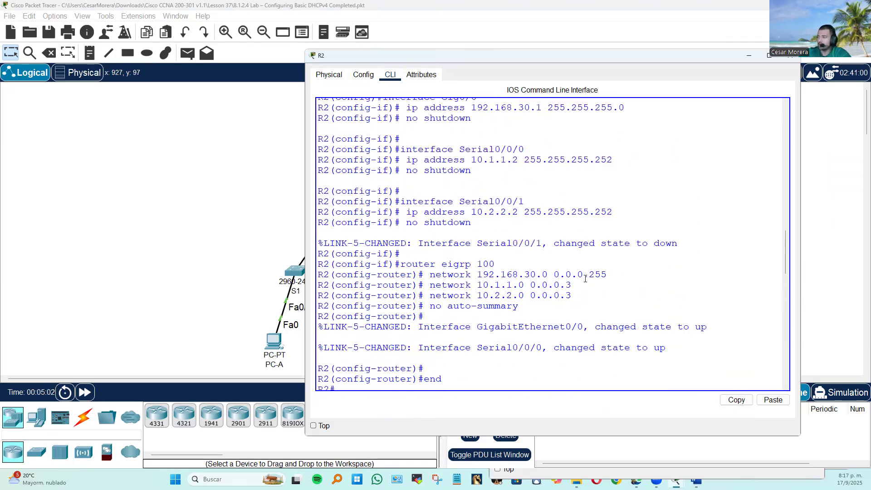
{"action": "scroll", "coordinate": [585, 278], "scroll_direction": "down", "scroll_amount": 3}
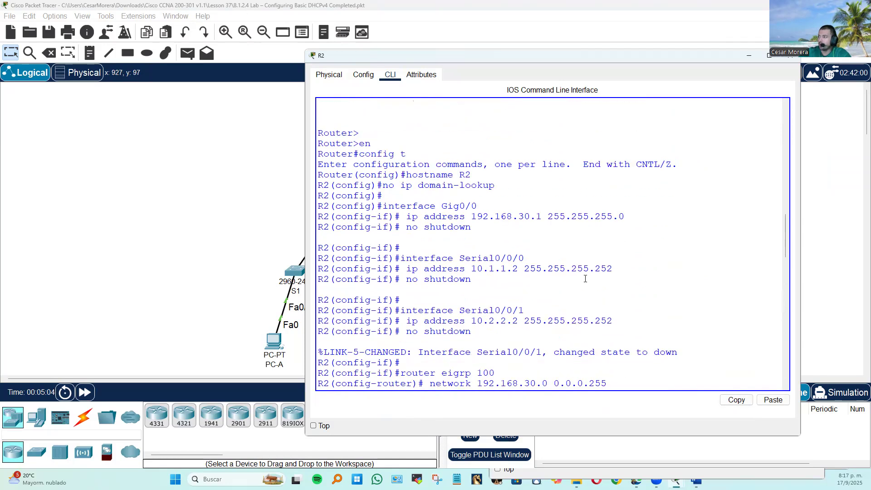
{"action": "scroll", "coordinate": [545, 274], "scroll_direction": "down", "scroll_amount": 5}
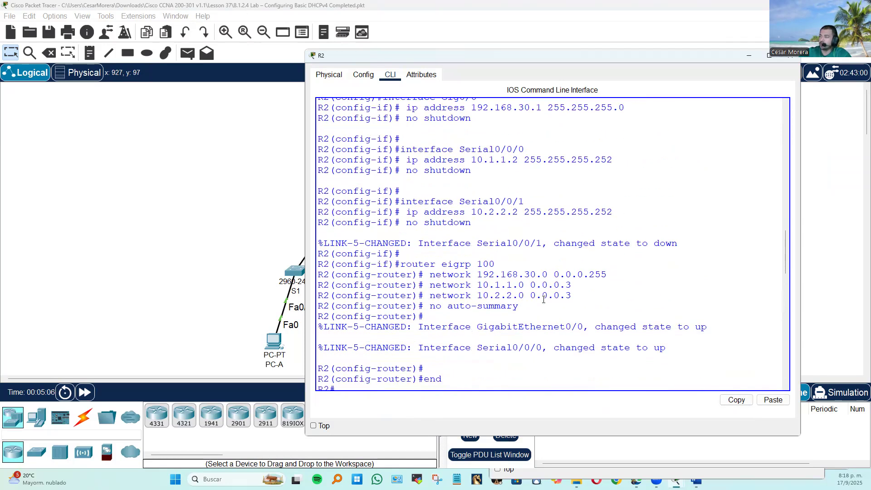
{"action": "left_click_drag", "start_coordinate": [588, 287], "coordinate": [608, 291]}
{"action": "scroll", "coordinate": [633, 317], "scroll_direction": "down", "scroll_amount": 20}
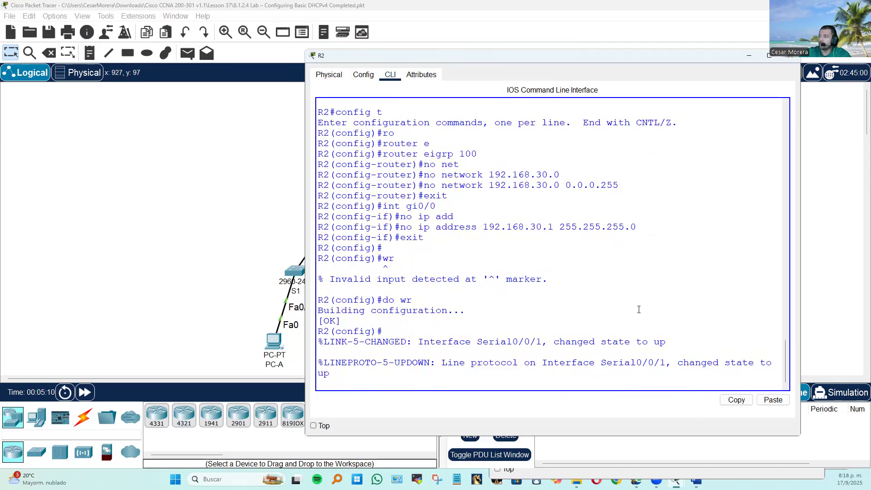
Display R2's running configuration with do show run and examine its serial interfaces and EIGRP 100 networks.
{"action": "key", "text": "Return"}
{"action": "key", "text": "Return"}
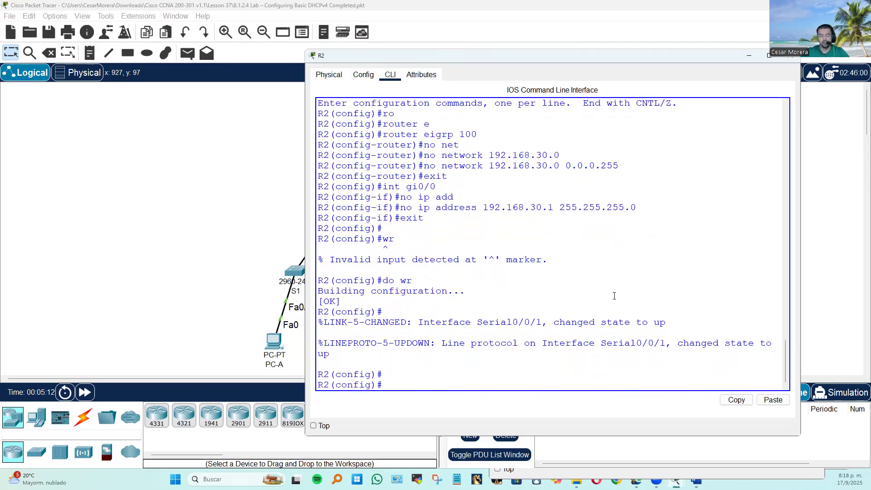
{"action": "type", "text": "do show run"}
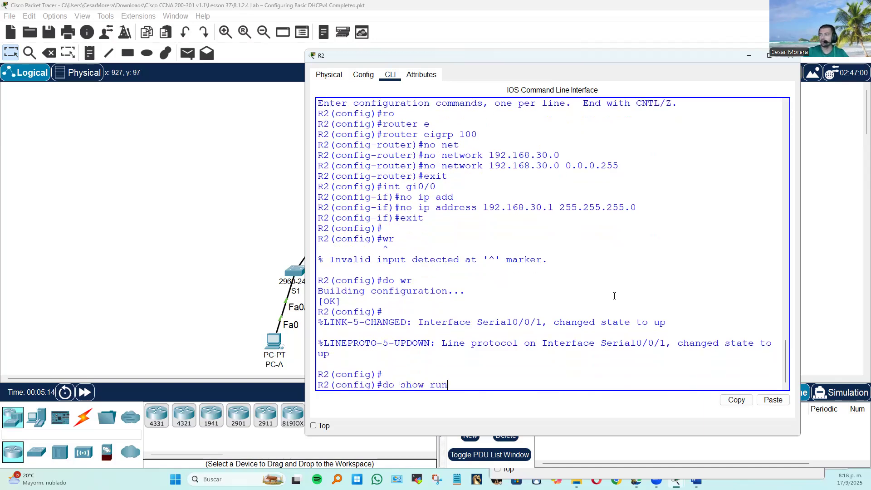
{"action": "key", "text": "Return"}
{"action": "key", "text": "space"}
{"action": "scroll", "coordinate": [615, 271], "scroll_direction": "up", "scroll_amount": 15}
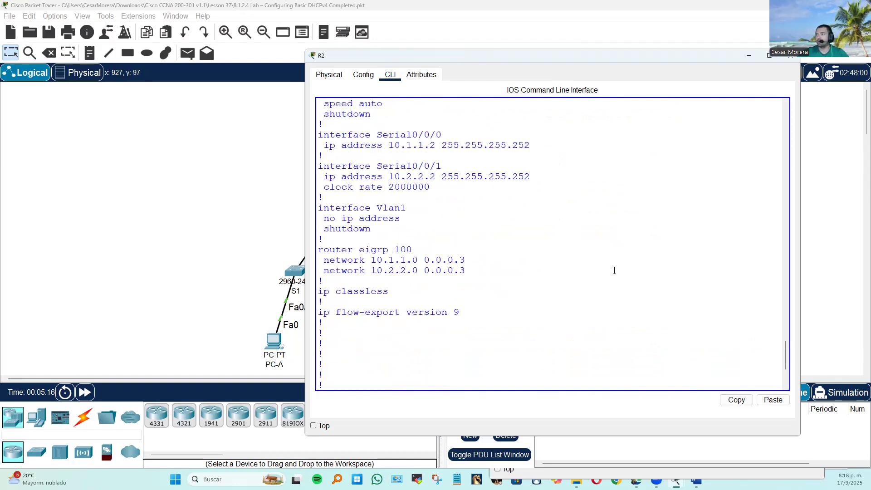
Open R1's command line and display its full running configuration with show run.
{"action": "scroll", "coordinate": [619, 272], "scroll_direction": "up", "scroll_amount": 4}
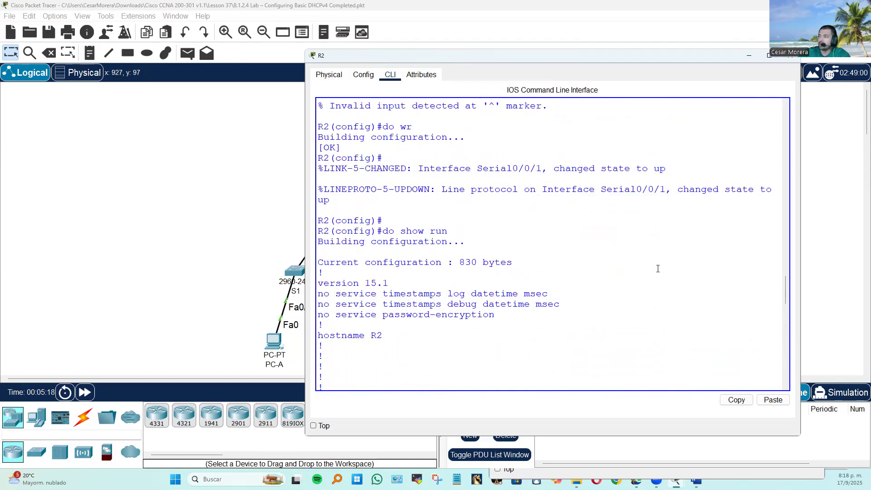
{"action": "left_click", "coordinate": [154, 225]}
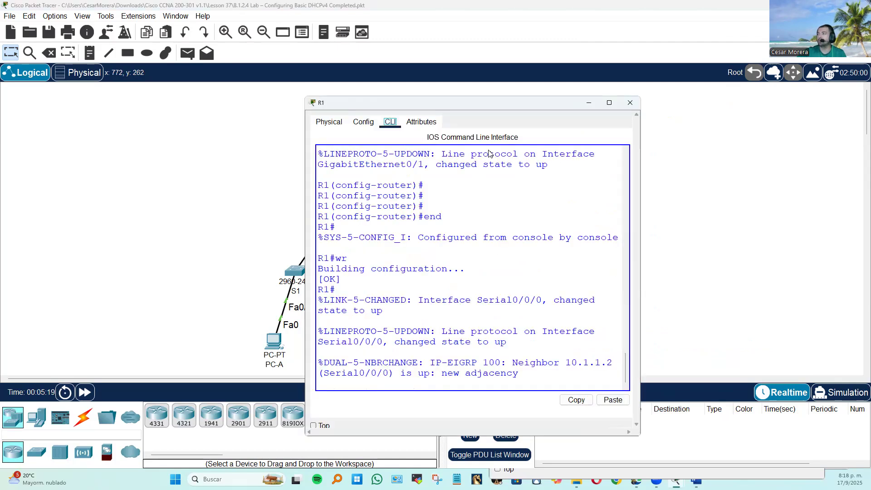
{"action": "left_click_drag", "start_coordinate": [484, 101], "coordinate": [686, 81]}
{"action": "left_click", "coordinate": [609, 223]}
{"action": "key", "text": "Return"}
{"action": "key", "text": "Return"}
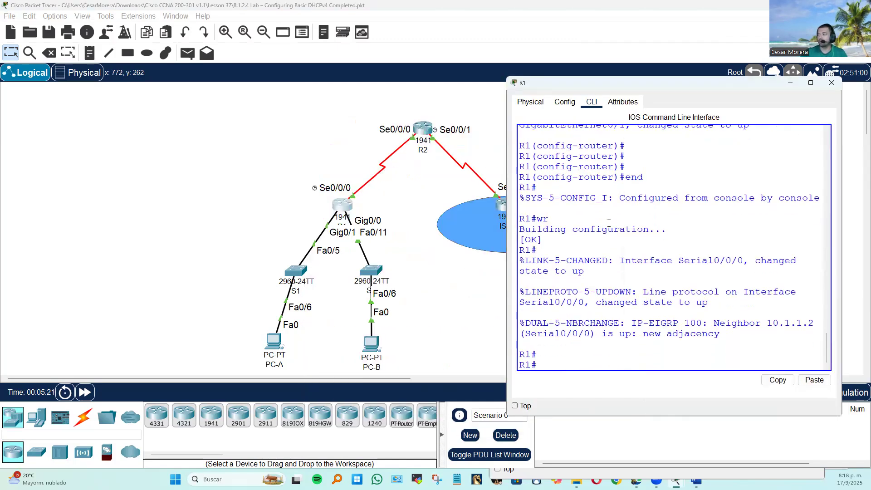
{"action": "type", "text": "show run"}
{"action": "key", "text": "Return"}
{"action": "key", "text": "space"}
{"action": "key", "text": "space"}
Examine the routing and interface sections of R1's running configuration.
{"action": "scroll", "coordinate": [607, 224], "scroll_direction": "up", "scroll_amount": 7}
{"action": "left_click_drag", "start_coordinate": [653, 326], "coordinate": [499, 261]}
{"action": "scroll", "coordinate": [664, 256], "scroll_direction": "up", "scroll_amount": 2}
{"action": "scroll", "coordinate": [665, 256], "scroll_direction": "up", "scroll_amount": 2}
{"action": "left_click_drag", "start_coordinate": [677, 279], "coordinate": [520, 175]}
{"action": "left_click", "coordinate": [605, 187]}
{"action": "scroll", "coordinate": [668, 222], "scroll_direction": "up", "scroll_amount": 1}
{"action": "scroll", "coordinate": [668, 222], "scroll_direction": "up", "scroll_amount": 9}
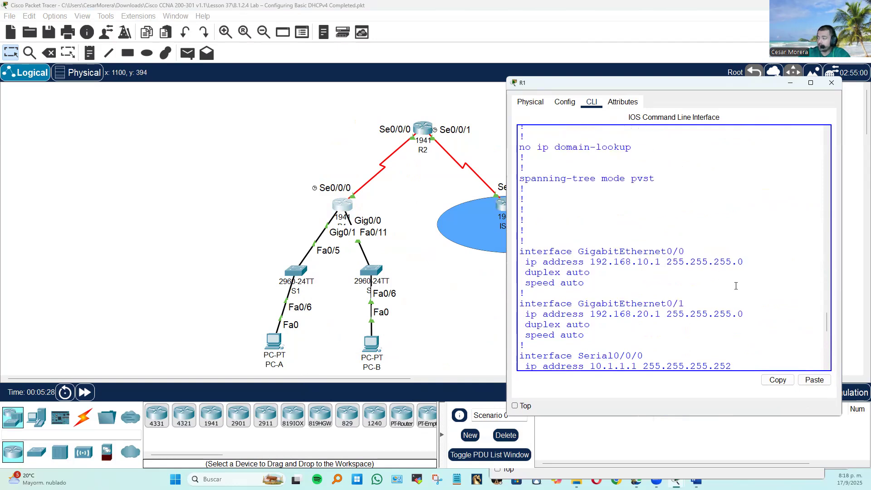
Examine the DHCP excluded-address ranges for both LANs in R1's running configuration.
{"action": "scroll", "coordinate": [739, 285], "scroll_direction": "up", "scroll_amount": 5}
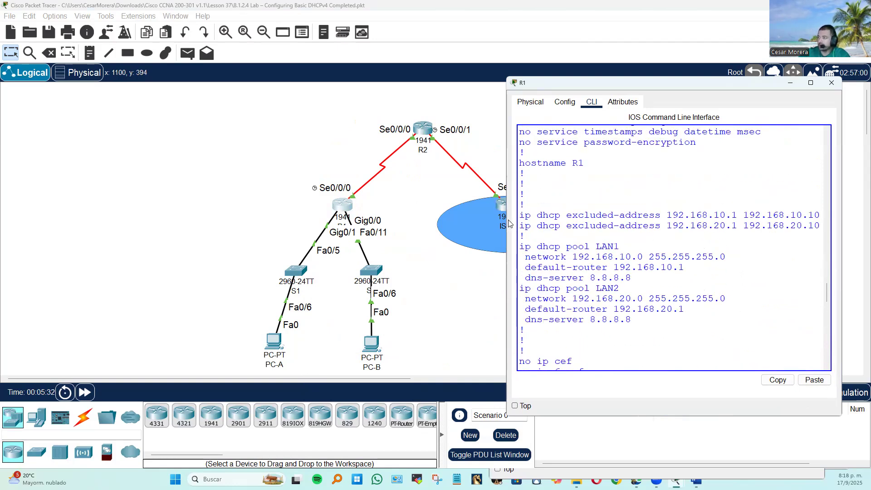
{"action": "left_click_drag", "start_coordinate": [506, 219], "coordinate": [423, 219]}
{"action": "scroll", "coordinate": [690, 245], "scroll_direction": "down", "scroll_amount": 10}
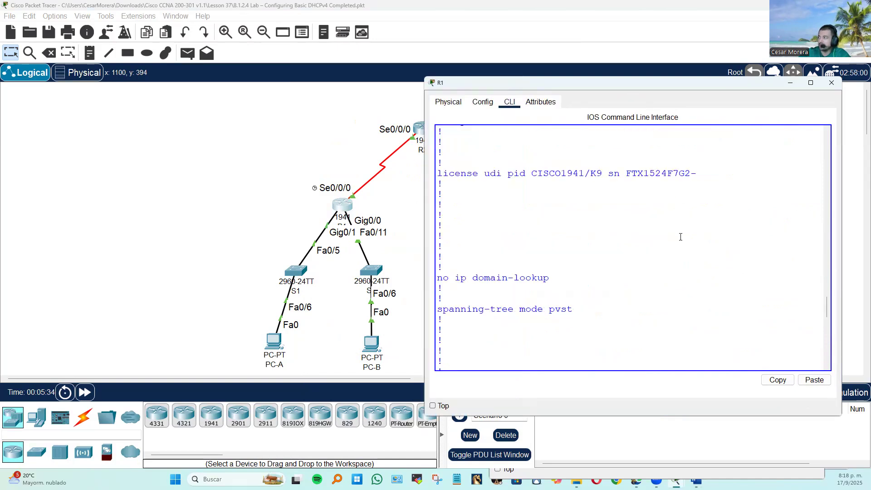
{"action": "scroll", "coordinate": [710, 252], "scroll_direction": "up", "scroll_amount": 10}
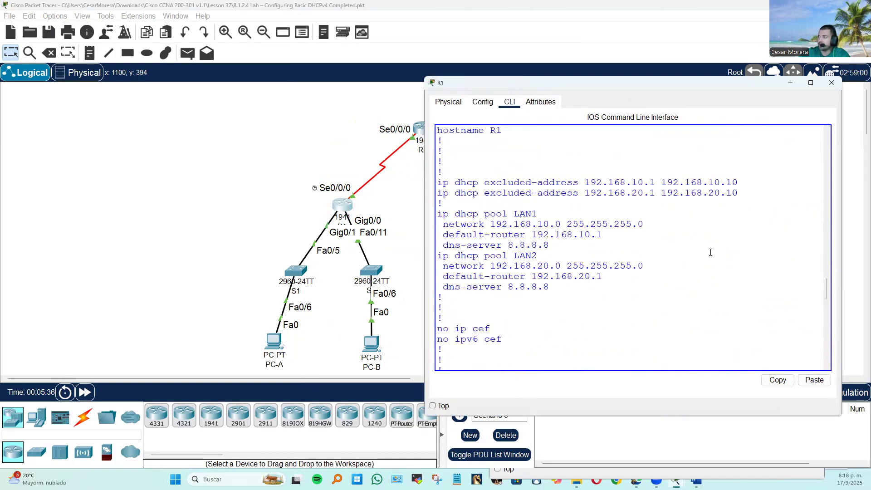
{"action": "left_click_drag", "start_coordinate": [739, 237], "coordinate": [480, 233]}
{"action": "left_click_drag", "start_coordinate": [738, 248], "coordinate": [435, 233]}
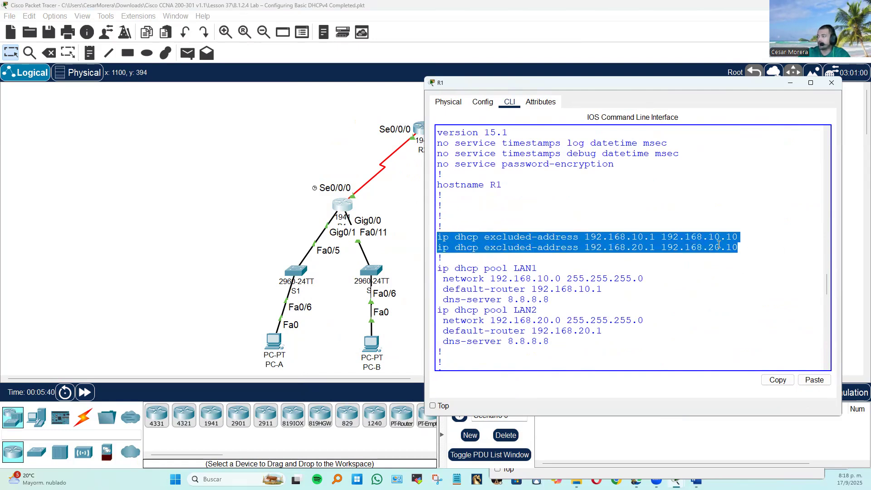
{"action": "left_click_drag", "start_coordinate": [622, 237], "coordinate": [723, 248]}
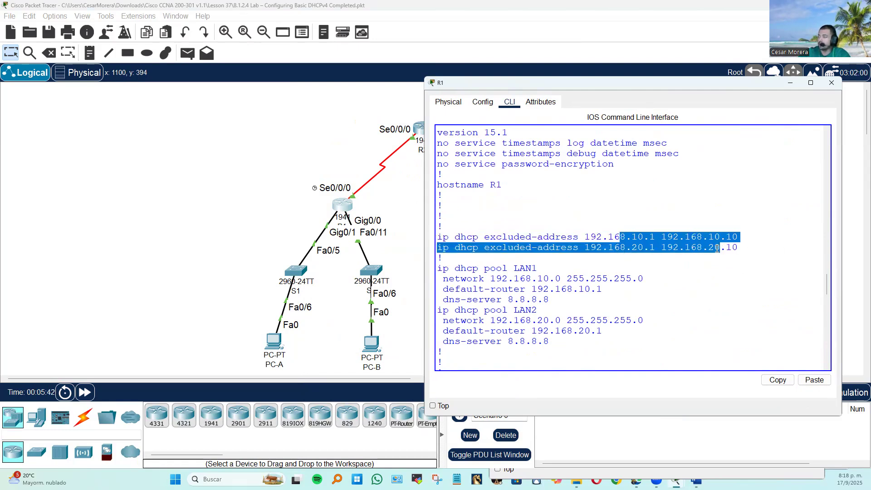
{"action": "left_click", "coordinate": [716, 248]}
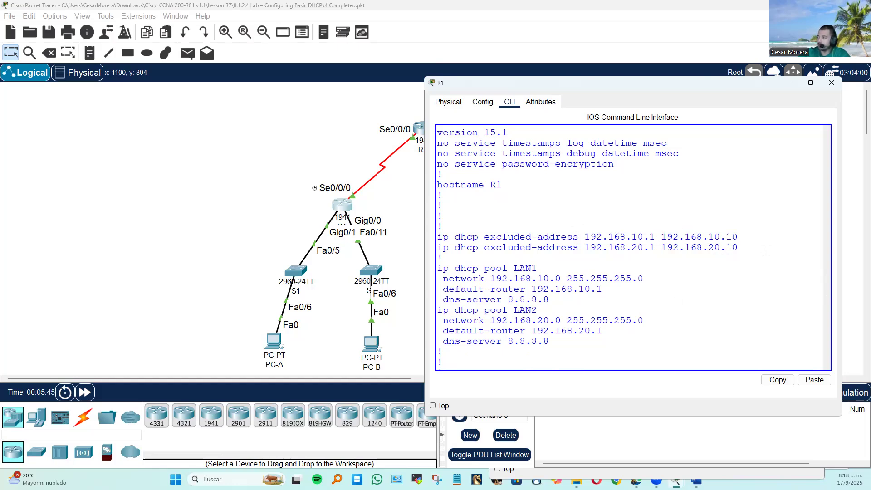
{"action": "left_click_drag", "start_coordinate": [662, 248], "coordinate": [740, 238]}
{"action": "left_click", "coordinate": [732, 240]}
Review the network, default router and DNS server entries of DHCP pools LAN1 and LAN2 on R1.
{"action": "left_click", "coordinate": [759, 297]}
{"action": "left_click_drag", "start_coordinate": [634, 292], "coordinate": [533, 279]}
{"action": "left_click", "coordinate": [537, 278]}
{"action": "left_click", "coordinate": [603, 307]}
{"action": "left_click_drag", "start_coordinate": [456, 290], "coordinate": [533, 301]}
{"action": "left_click", "coordinate": [576, 299]}
{"action": "left_click", "coordinate": [571, 304]}
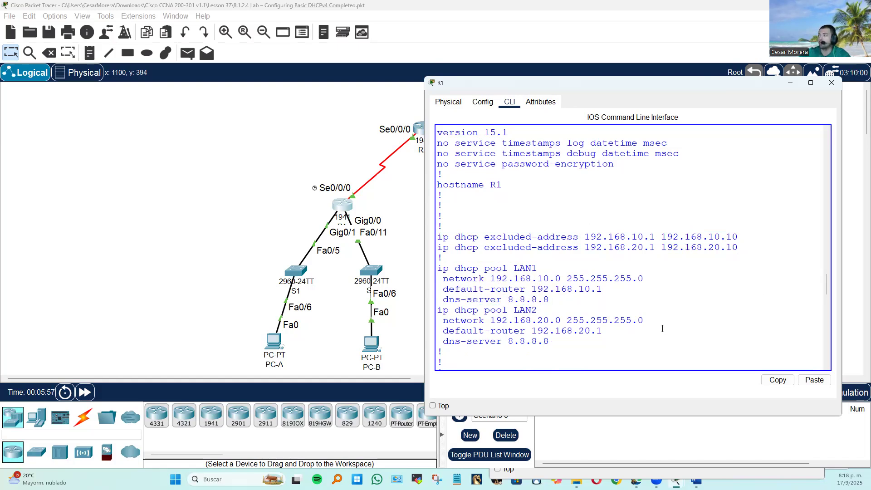
{"action": "scroll", "coordinate": [663, 328], "scroll_direction": "down", "scroll_amount": 5}
{"action": "scroll", "coordinate": [663, 325], "scroll_direction": "up", "scroll_amount": 4}
{"action": "scroll", "coordinate": [664, 325], "scroll_direction": "down", "scroll_amount": 15}
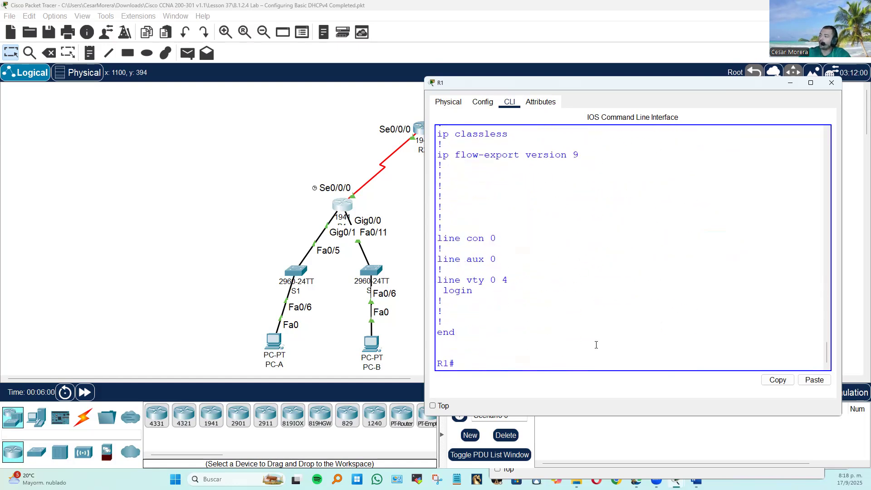
Display R1's routing table with show ip route and widen the router window to read it.
{"action": "type", "text": "a"}
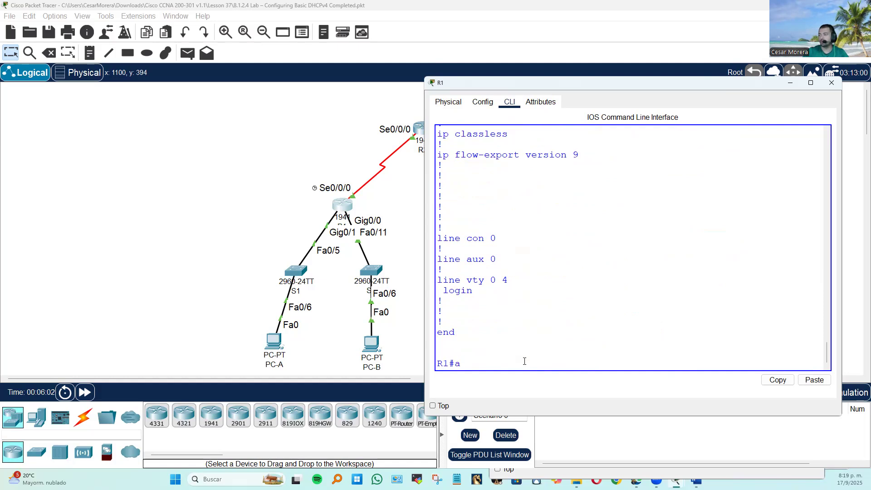
{"action": "key", "text": "BackSpace"}
{"action": "type", "text": "sh"}
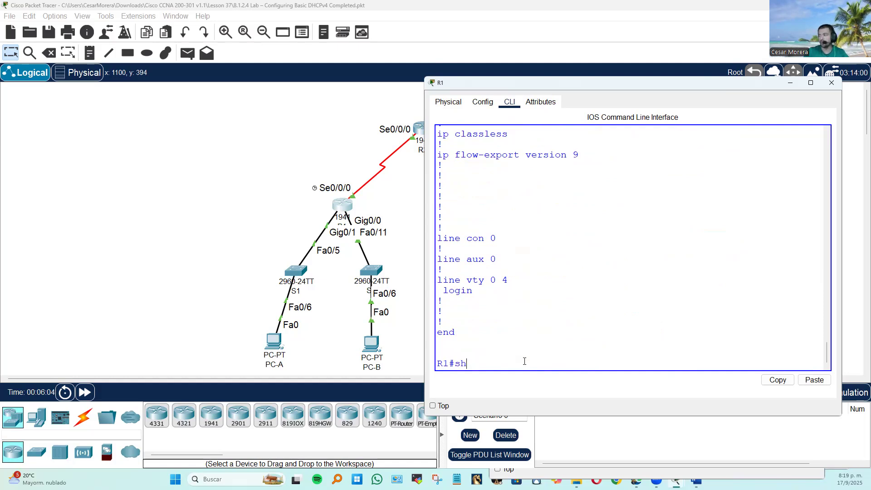
{"action": "type", "text": "ow ip route"}
{"action": "key", "text": "Return"}
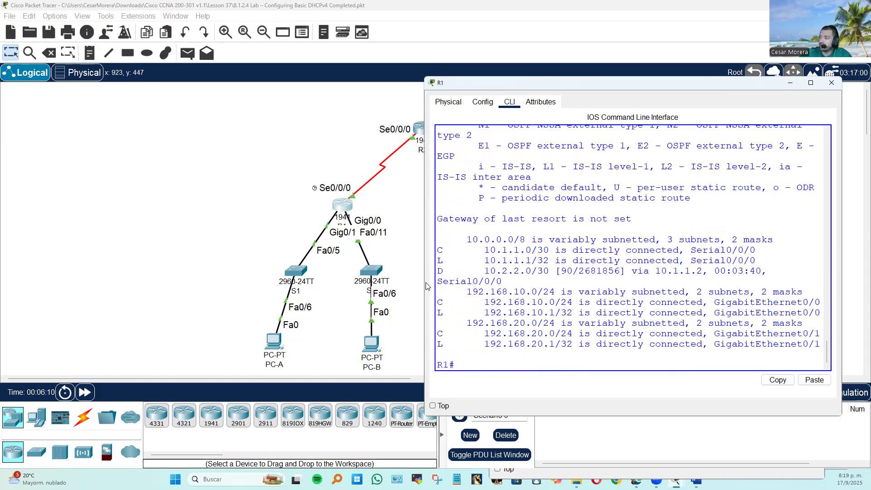
{"action": "left_click_drag", "start_coordinate": [422, 280], "coordinate": [384, 281]}
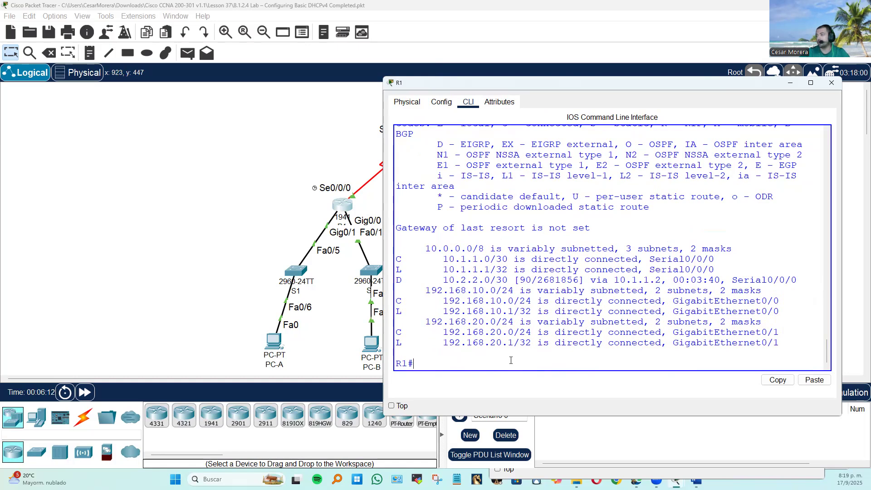
List R1's EIGRP neighbors with show ip eigrp neighbors and check the neighbor's address.
{"action": "type", "text": "show ip ei"}
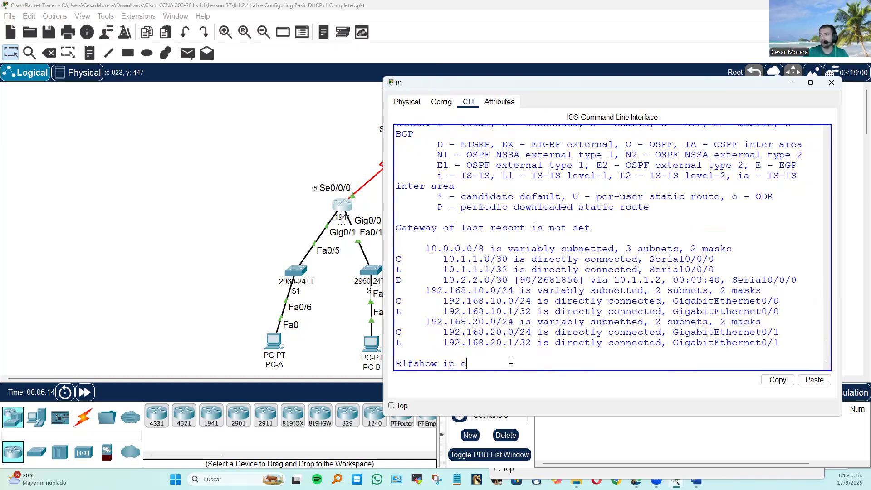
{"action": "key", "text": "Tab"}
{"action": "type", "text": "ne"}
{"action": "key", "text": "Tab"}
{"action": "key", "text": "Return"}
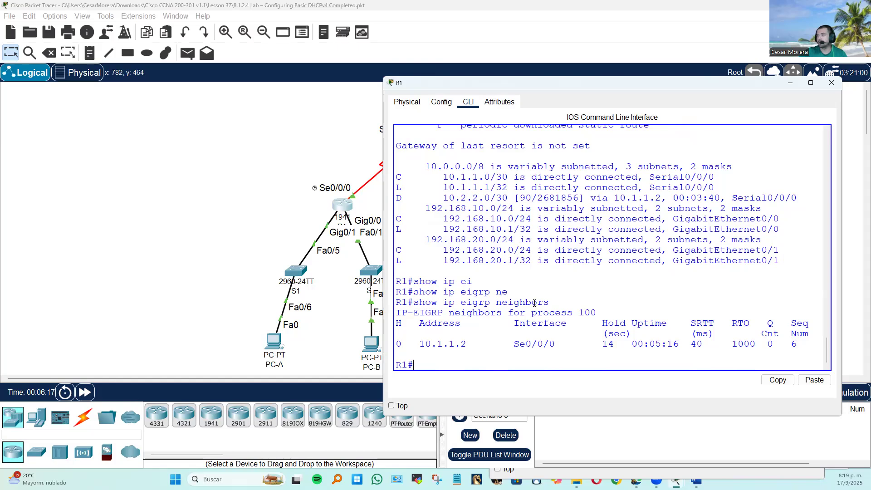
{"action": "left_click_drag", "start_coordinate": [472, 344], "coordinate": [396, 347]}
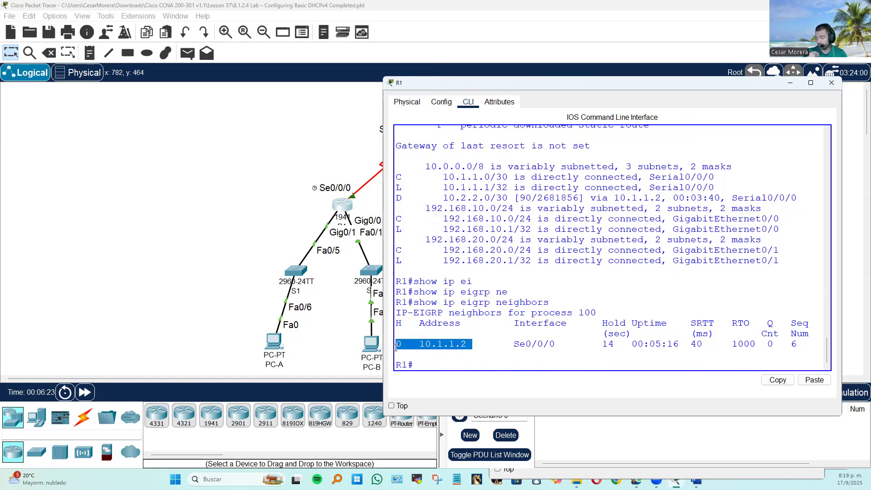
{"action": "left_click", "coordinate": [496, 363]}
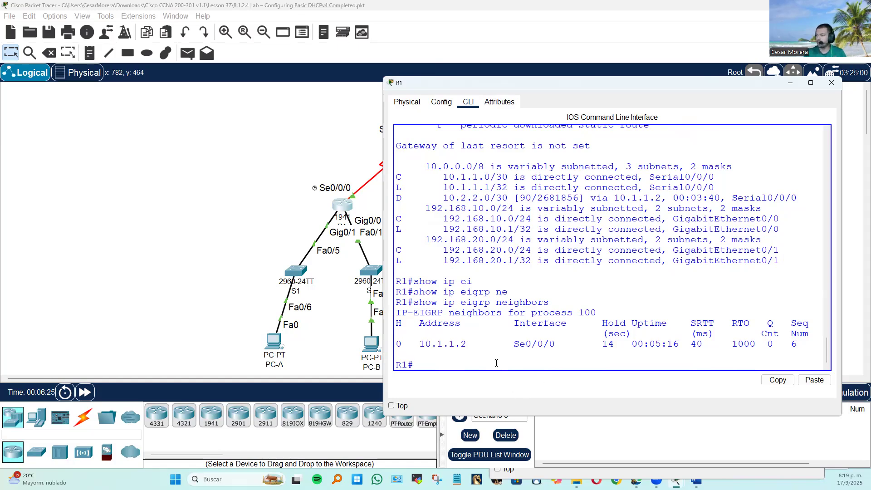
Display R1's complete routing protocol details with show ip protocols.
{"action": "type", "text": "show ip ori"}
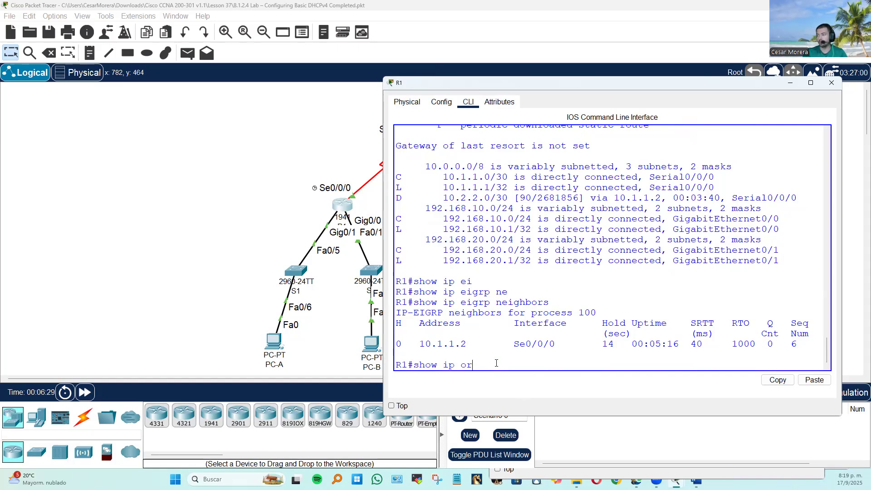
{"action": "key", "text": "Tab"}
{"action": "key", "text": "BackSpace"}
{"action": "key", "text": "BackSpace"}
{"action": "key", "text": "BackSpace"}
{"action": "type", "text": "p p"}
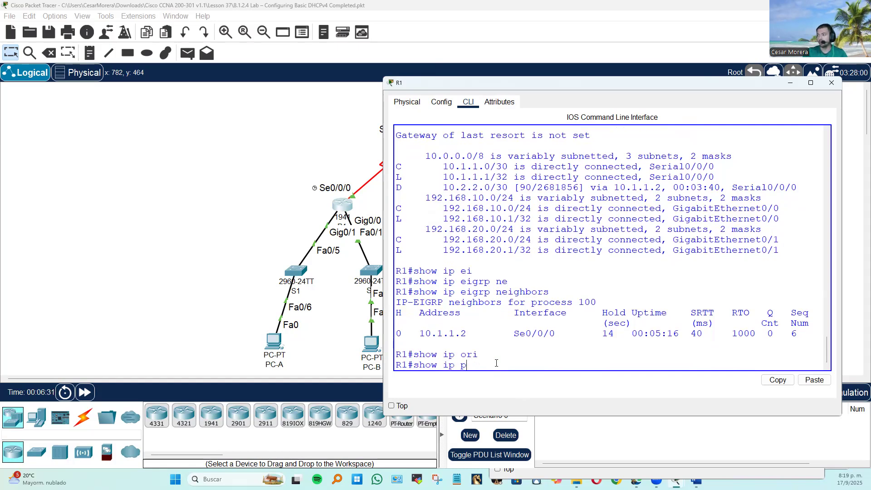
{"action": "type", "text": "or"}
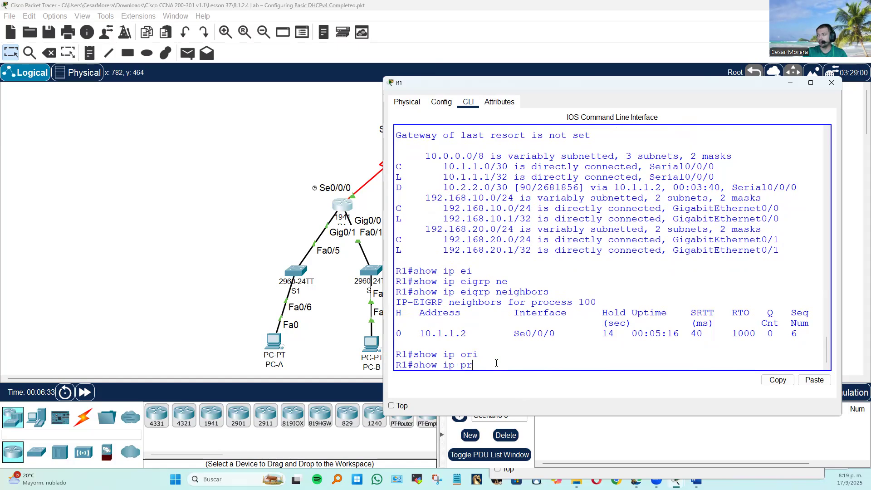
{"action": "type", "text": "o"}
{"action": "key", "text": "Tab"}
{"action": "key", "text": "Return"}
{"action": "key", "text": "space"}
Enlarge the R1 window and examine the EIGRP metric weights, router ID, distances, maximum paths, hop count and variance.
{"action": "scroll", "coordinate": [506, 327], "scroll_direction": "up", "scroll_amount": 1}
{"action": "scroll", "coordinate": [506, 327], "scroll_direction": "up", "scroll_amount": 3}
{"action": "scroll", "coordinate": [507, 327], "scroll_direction": "down", "scroll_amount": 5}
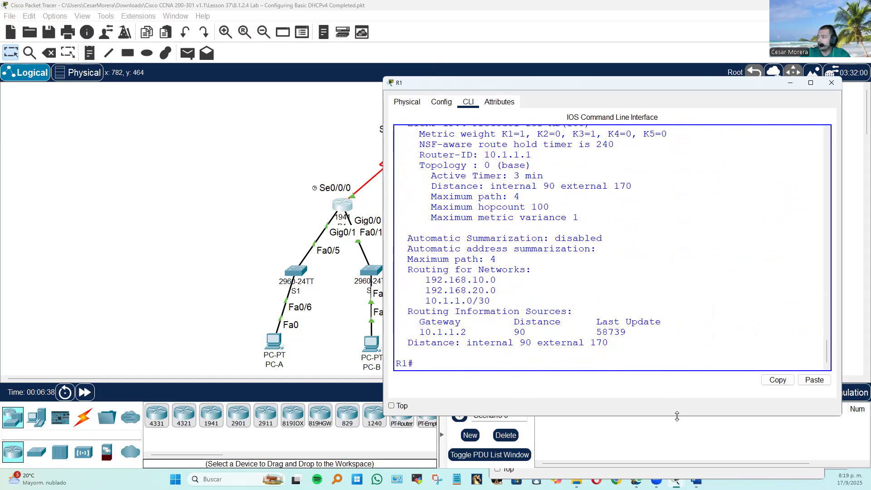
{"action": "left_click_drag", "start_coordinate": [677, 416], "coordinate": [677, 454]}
{"action": "left_click_drag", "start_coordinate": [526, 236], "coordinate": [561, 235]}
{"action": "left_click", "coordinate": [565, 244]}
{"action": "double_click", "coordinate": [618, 236]}
{"action": "scroll", "coordinate": [609, 235], "scroll_direction": "up", "scroll_amount": 1}
{"action": "left_click_drag", "start_coordinate": [667, 213], "coordinate": [604, 192]}
{"action": "scroll", "coordinate": [408, 201], "scroll_direction": "up", "scroll_amount": 2}
{"action": "left_click", "coordinate": [648, 268]}
{"action": "scroll", "coordinate": [639, 307], "scroll_direction": "down", "scroll_amount": 1}
{"action": "left_click_drag", "start_coordinate": [463, 290], "coordinate": [478, 301]}
{"action": "left_click", "coordinate": [583, 317]}
{"action": "left_click_drag", "start_coordinate": [550, 313], "coordinate": [489, 313]}
{"action": "left_click_drag", "start_coordinate": [580, 321], "coordinate": [467, 319]}
{"action": "scroll", "coordinate": [643, 330], "scroll_direction": "down", "scroll_amount": 2}
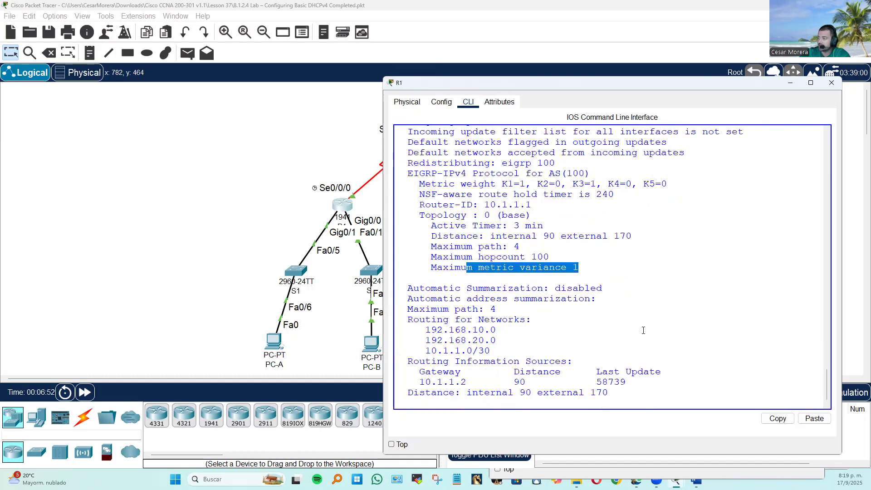
Examine R1's automatic summarization setting, advertised networks, routing information source and administrative distances in the protocol output.
{"action": "left_click_drag", "start_coordinate": [471, 288], "coordinate": [603, 289]}
{"action": "left_click", "coordinate": [639, 313]}
{"action": "left_click_drag", "start_coordinate": [491, 340], "coordinate": [408, 319]}
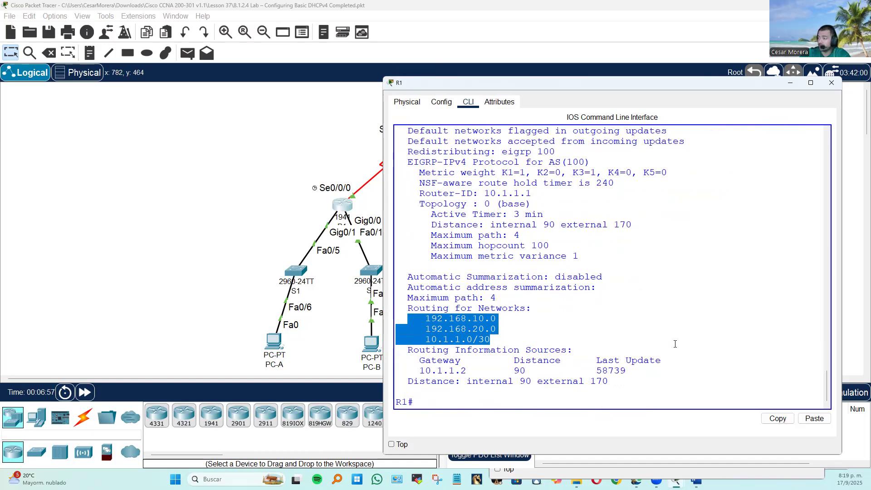
{"action": "left_click_drag", "start_coordinate": [508, 371], "coordinate": [538, 371]}
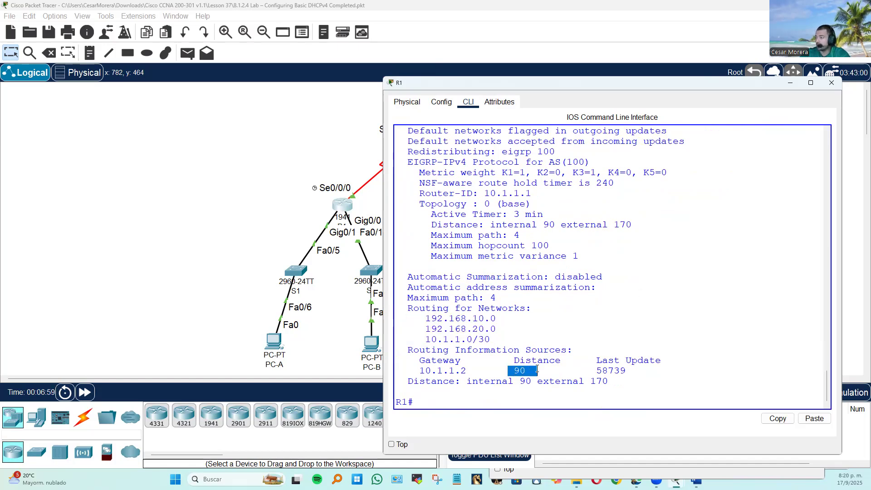
{"action": "left_click_drag", "start_coordinate": [420, 371], "coordinate": [483, 369]}
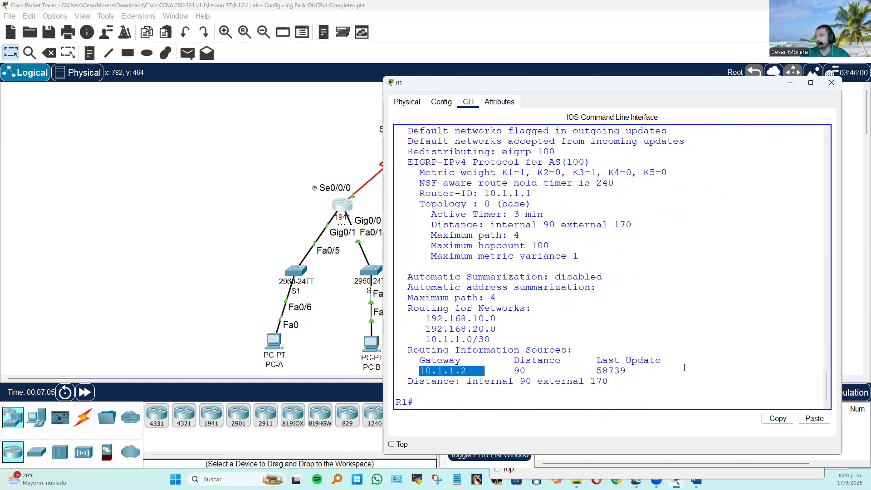
{"action": "left_click_drag", "start_coordinate": [533, 381], "coordinate": [660, 377]}
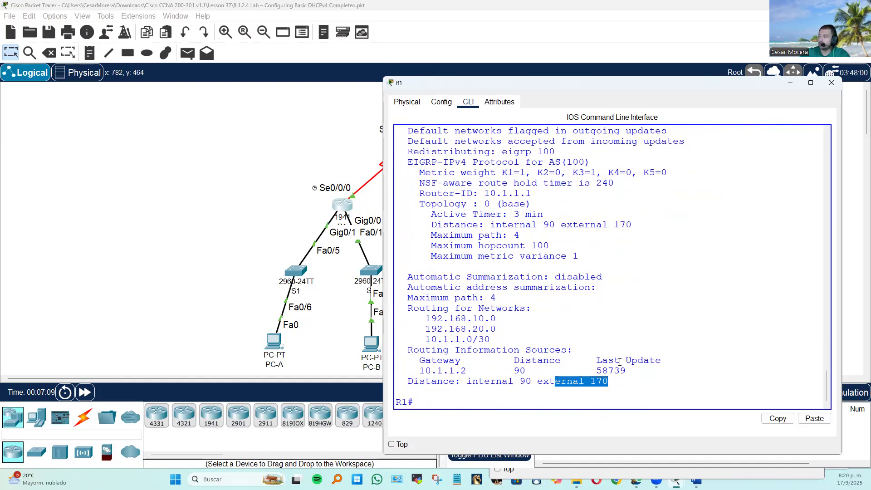
{"action": "scroll", "coordinate": [635, 307], "scroll_direction": "up", "scroll_amount": 3}
{"action": "scroll", "coordinate": [636, 308], "scroll_direction": "down", "scroll_amount": 3}
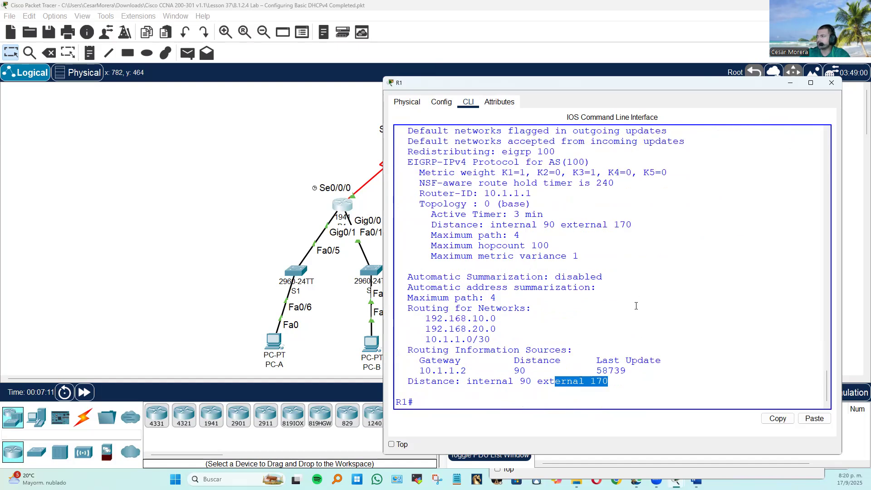
{"action": "scroll", "coordinate": [638, 309], "scroll_direction": "up", "scroll_amount": 2}
{"action": "scroll", "coordinate": [636, 319], "scroll_direction": "down", "scroll_amount": 2}
Display R1's interface summary with show ip int brief and check the interface addresses and states.
{"action": "left_click", "coordinate": [468, 404]}
{"action": "type", "text": "show ip int bre"}
{"action": "type", "text": "if"}
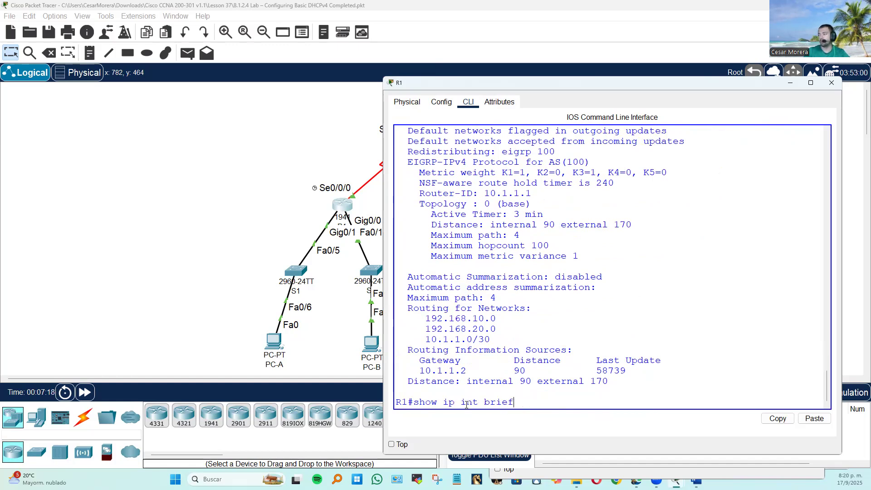
{"action": "key", "text": "Return"}
{"action": "left_click_drag", "start_coordinate": [716, 305], "coordinate": [472, 300]}
{"action": "left_click_drag", "start_coordinate": [730, 348], "coordinate": [399, 282]}
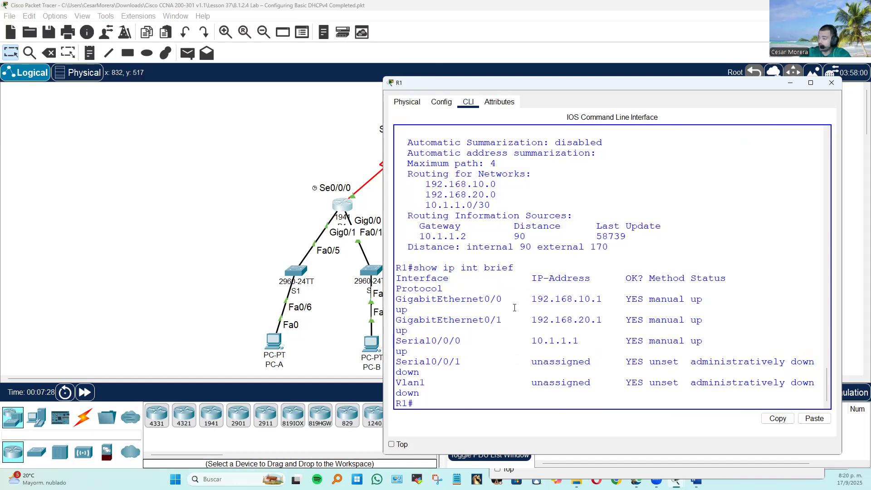
{"action": "left_click_drag", "start_coordinate": [534, 299], "coordinate": [608, 300]}
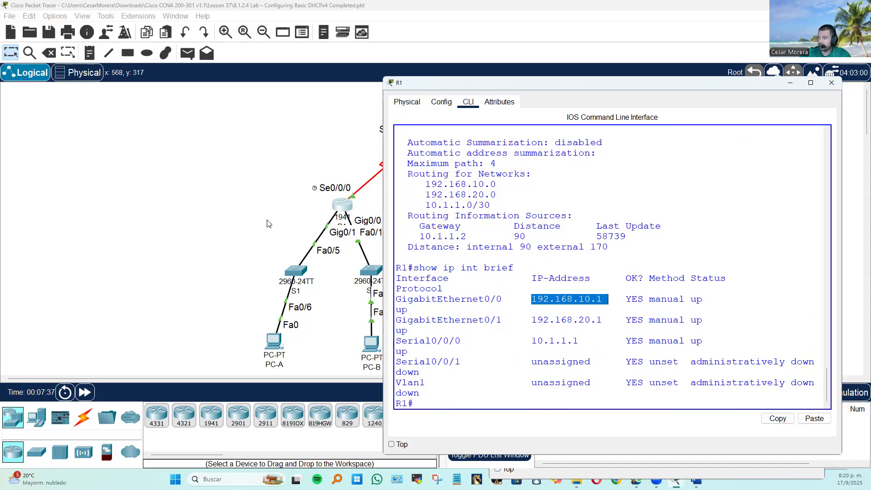
Ping 200.200.200.1 from the ISP router's command line.
{"action": "left_click", "coordinate": [250, 182]}
{"action": "left_click", "coordinate": [505, 210]}
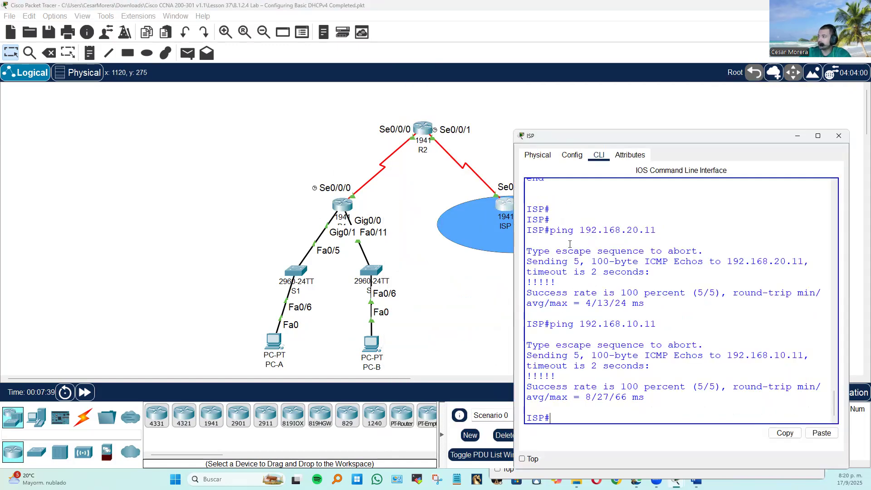
{"action": "type", "text": "ping"}
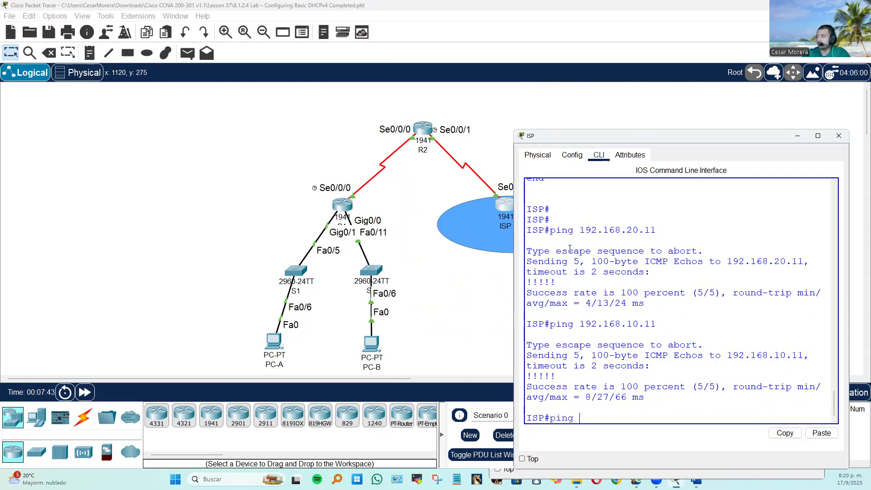
{"action": "type", "text": " 3"}
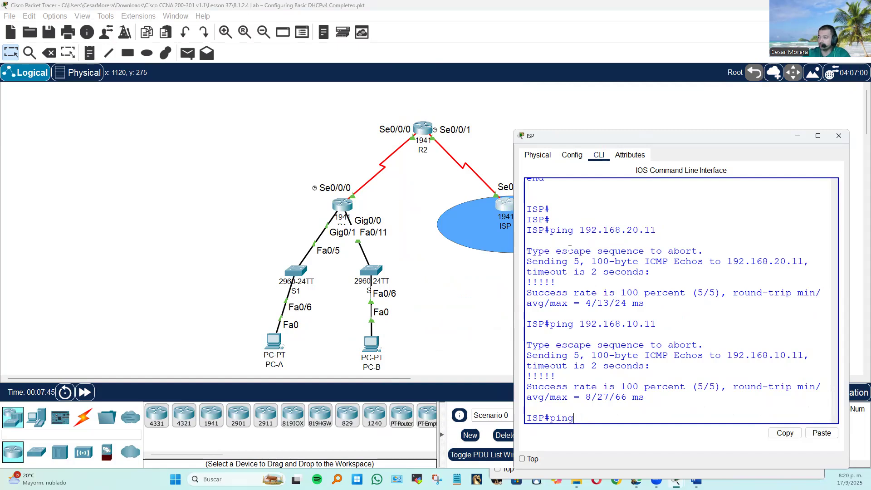
{"action": "type", "text": "200"}
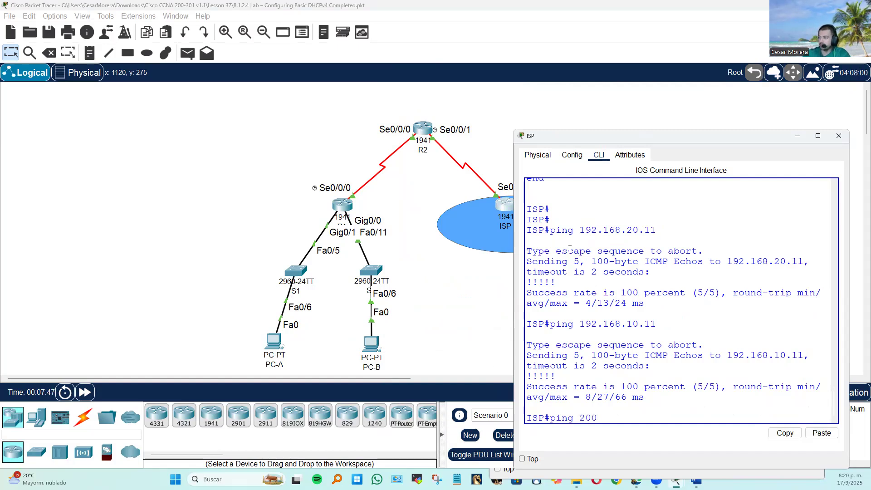
{"action": "type", "text": ".200.200.1"}
{"action": "key", "text": "Return"}
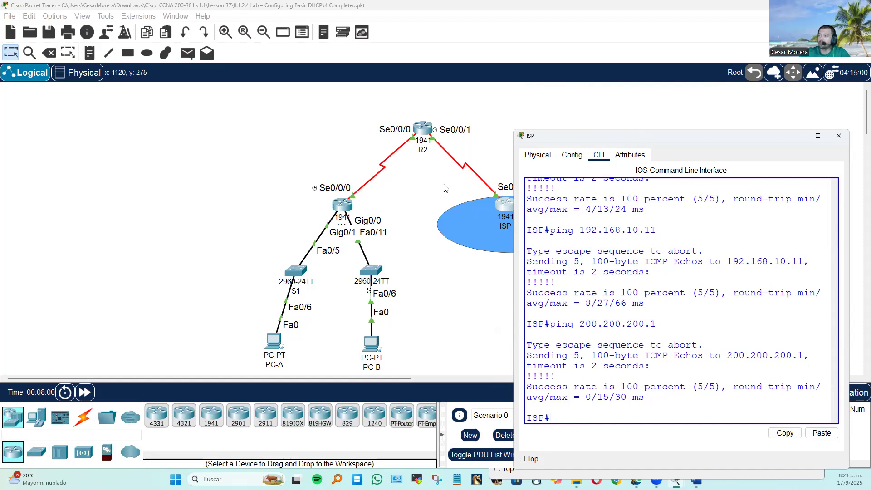
Display R1's complete running configuration with show run.
{"action": "left_click", "coordinate": [435, 249]}
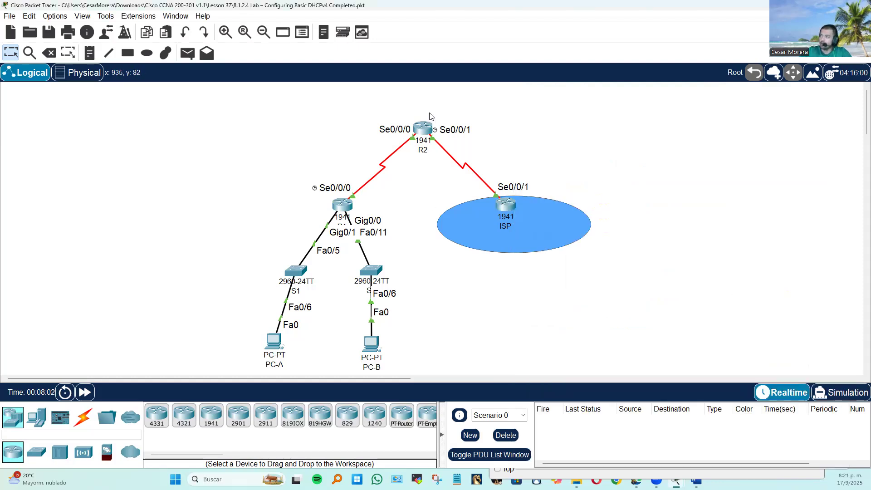
{"action": "left_click", "coordinate": [350, 207]}
{"action": "type", "text": "show run"}
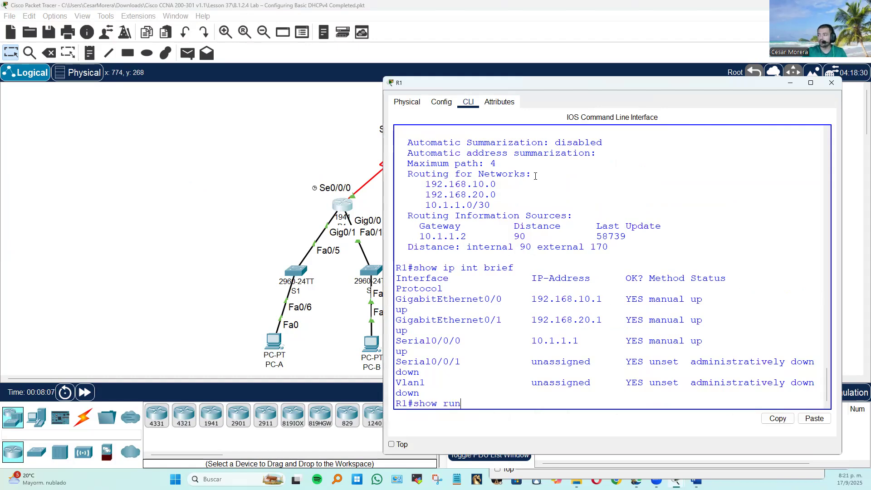
{"action": "key", "text": "Return"}
{"action": "key", "text": "space"}
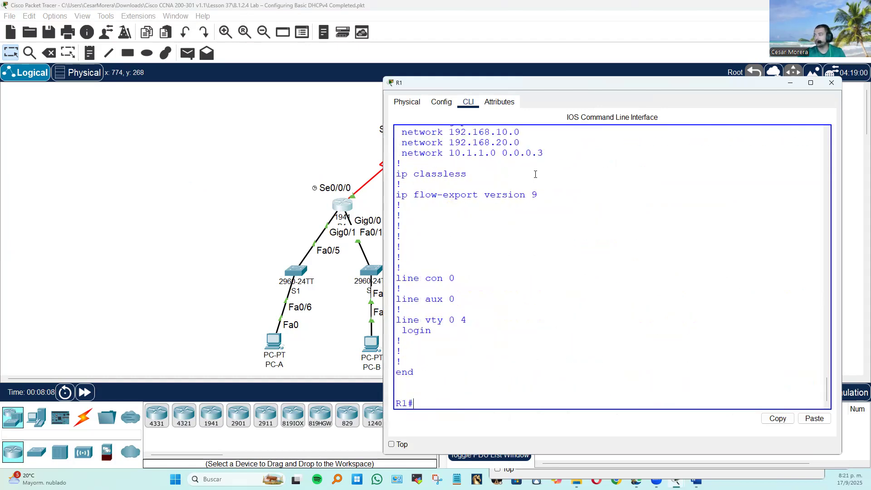
Examine the EIGRP 100 section and the interface configurations in R1's running configuration.
{"action": "scroll", "coordinate": [545, 191], "scroll_direction": "up", "scroll_amount": 2}
{"action": "left_click_drag", "start_coordinate": [396, 165], "coordinate": [576, 214]}
{"action": "scroll", "coordinate": [590, 227], "scroll_direction": "up", "scroll_amount": 7}
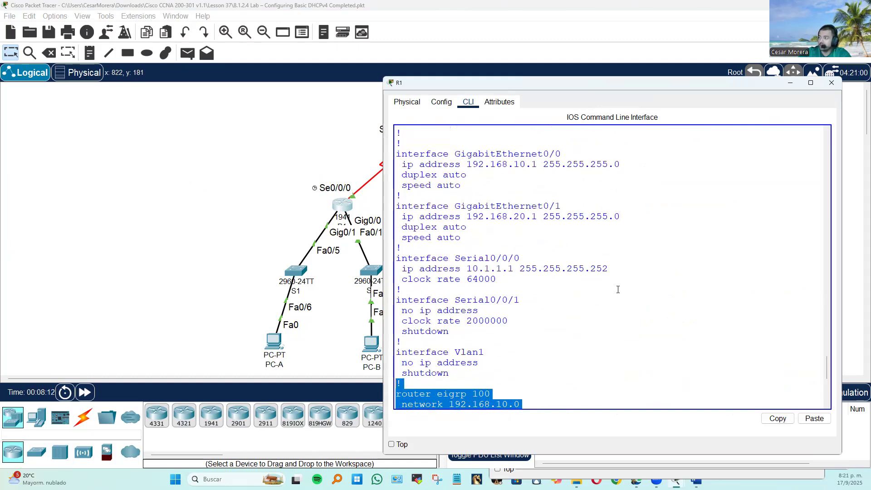
{"action": "left_click_drag", "start_coordinate": [619, 291], "coordinate": [360, 146]}
{"action": "left_click_drag", "start_coordinate": [483, 230], "coordinate": [384, 199]}
{"action": "scroll", "coordinate": [602, 224], "scroll_direction": "up", "scroll_amount": 3}
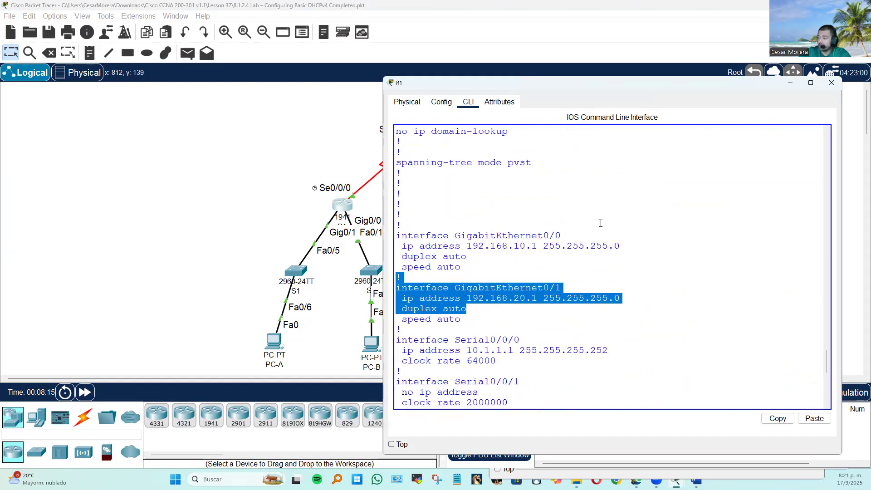
Examine the LAN1 and LAN2 DHCP pools and the excluded-address ranges in R1's running configuration.
{"action": "scroll", "coordinate": [600, 223], "scroll_direction": "up", "scroll_amount": 7}
{"action": "scroll", "coordinate": [600, 223], "scroll_direction": "up", "scroll_amount": 5}
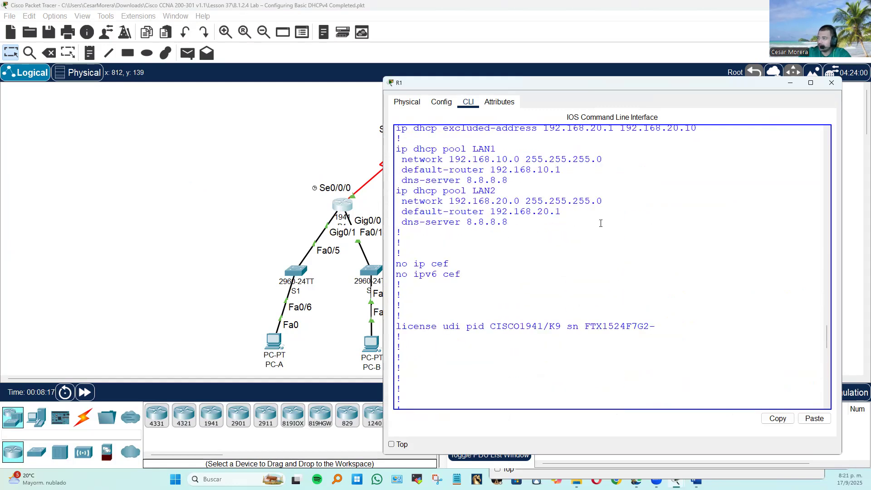
{"action": "left_click_drag", "start_coordinate": [513, 276], "coordinate": [378, 207]}
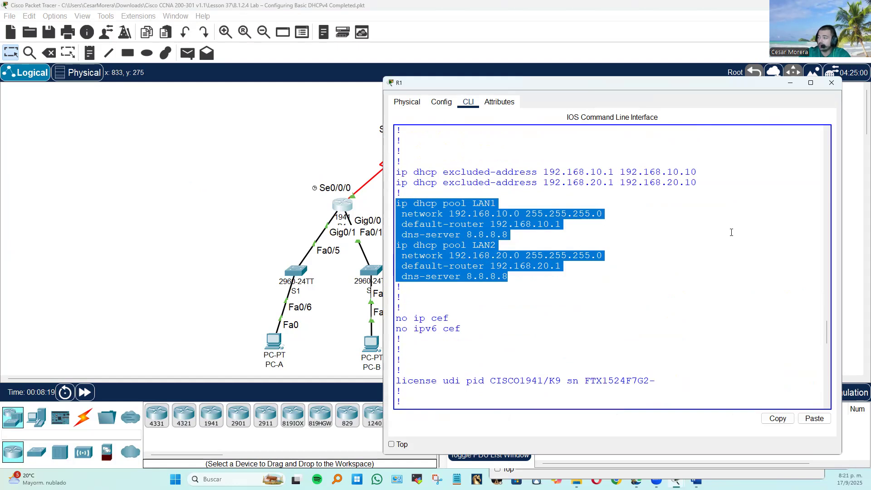
{"action": "left_click", "coordinate": [563, 226]}
{"action": "scroll", "coordinate": [563, 232], "scroll_direction": "up", "scroll_amount": 1}
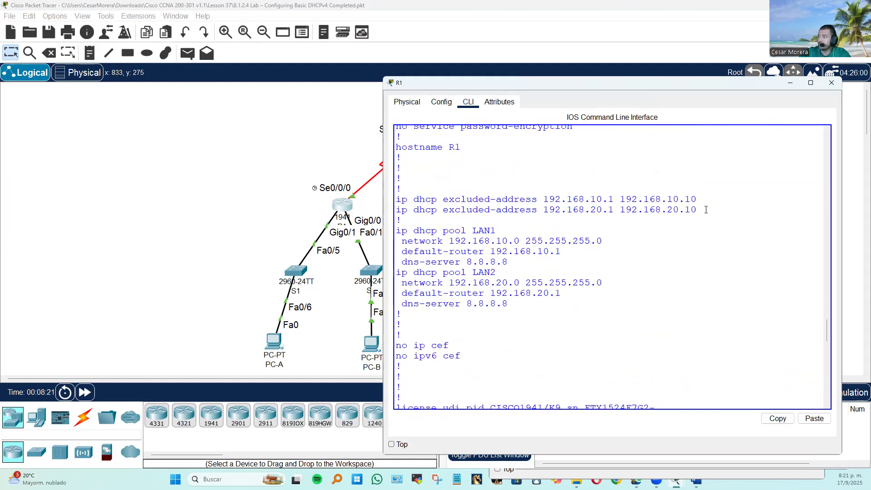
{"action": "left_click_drag", "start_coordinate": [706, 210], "coordinate": [385, 199]}
{"action": "left_click", "coordinate": [566, 226]}
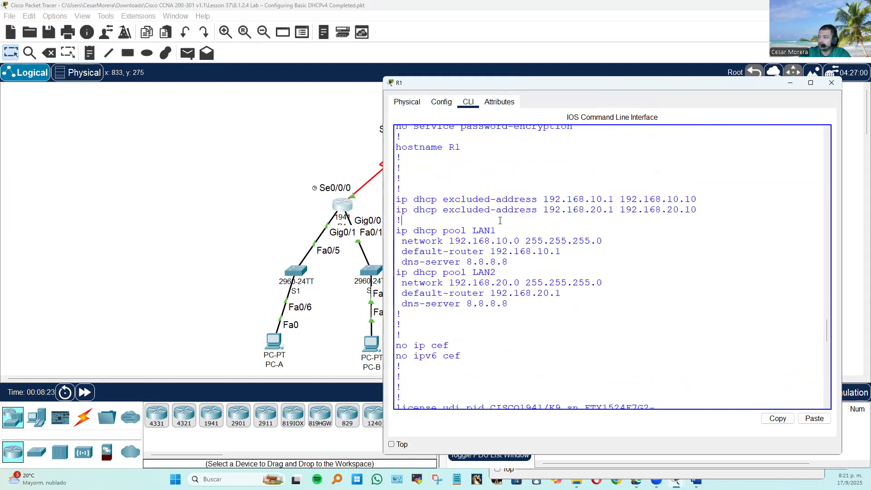
{"action": "left_click_drag", "start_coordinate": [690, 211], "coordinate": [395, 188]}
{"action": "left_click", "coordinate": [564, 243]}
Compare the network, default-router and dns-server entries of R1's LAN1 and LAN2 DHCP pools.
{"action": "left_click_drag", "start_coordinate": [499, 273], "coordinate": [396, 231]}
{"action": "left_click", "coordinate": [515, 252]}
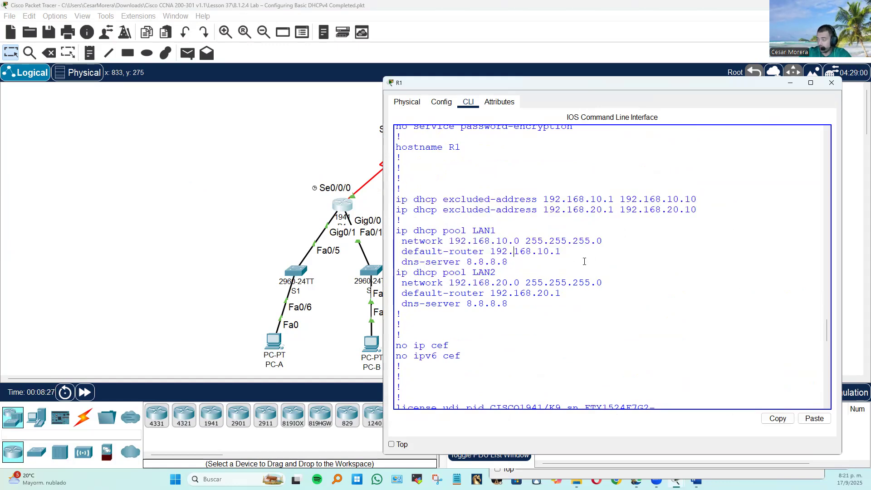
{"action": "left_click_drag", "start_coordinate": [470, 225], "coordinate": [563, 253]}
{"action": "left_click_drag", "start_coordinate": [486, 272], "coordinate": [573, 286]}
{"action": "left_click", "coordinate": [643, 272]}
{"action": "left_click_drag", "start_coordinate": [449, 231], "coordinate": [507, 263]}
{"action": "left_click", "coordinate": [610, 283]}
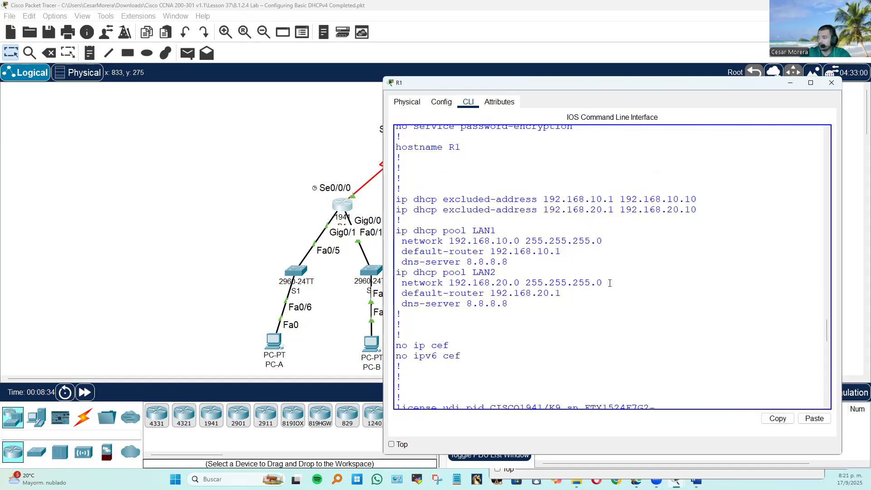
Check PC-B's IP configuration and compare it with the DHCP pool entries on R1.
{"action": "left_click", "coordinate": [143, 245]}
{"action": "scroll", "coordinate": [399, 281], "scroll_direction": "down", "scroll_amount": 2}
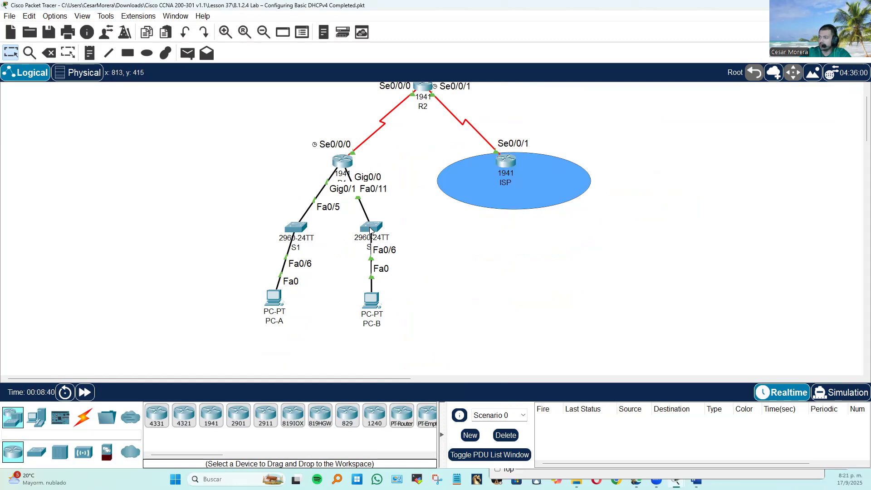
{"action": "left_click", "coordinate": [373, 301]}
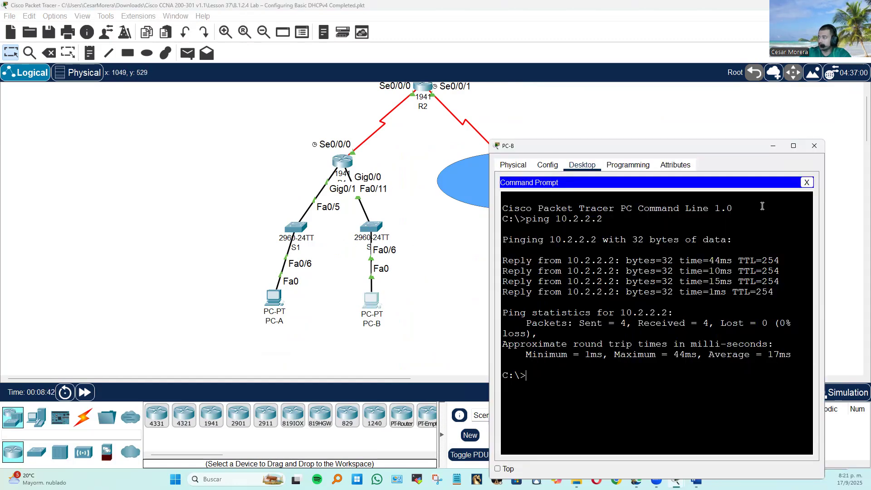
{"action": "left_click", "coordinate": [807, 182]}
{"action": "left_click", "coordinate": [529, 204]}
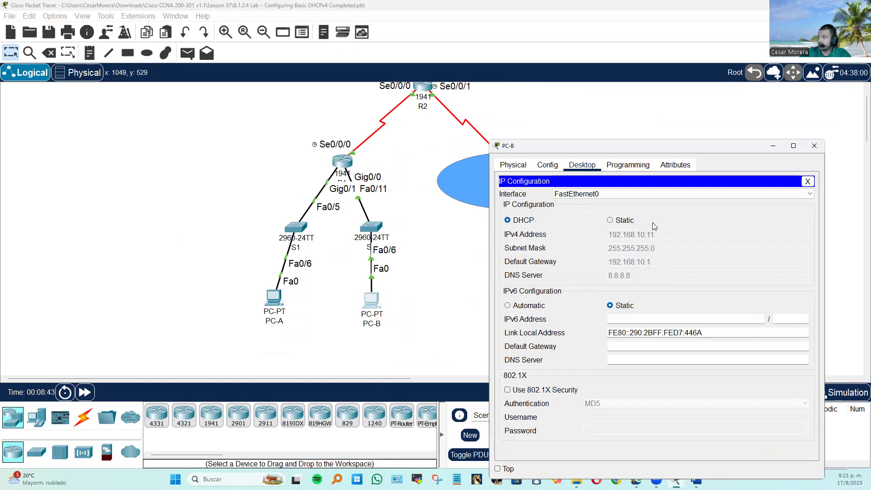
{"action": "left_click", "coordinate": [347, 158]}
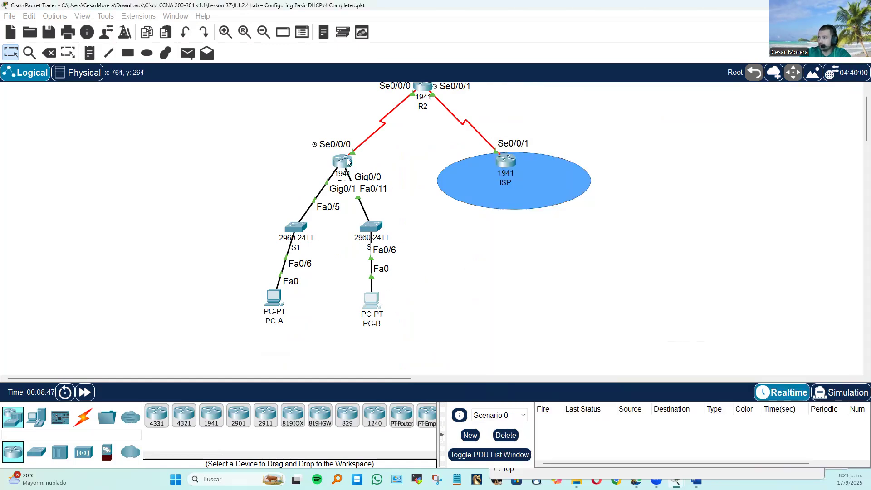
{"action": "left_click_drag", "start_coordinate": [560, 250], "coordinate": [398, 210]}
{"action": "left_click", "coordinate": [317, 265]}
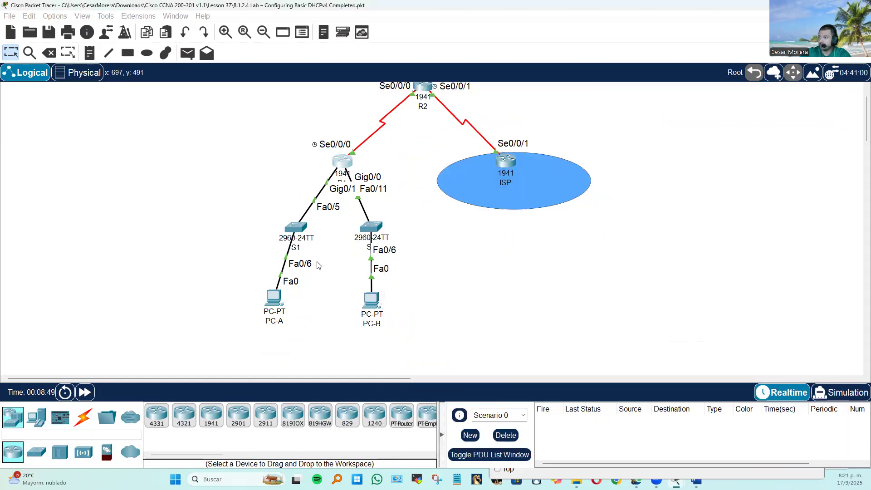
Try an unfilled rectangle around PC-B and its switch, and undo it.
{"action": "left_click", "coordinate": [126, 54]}
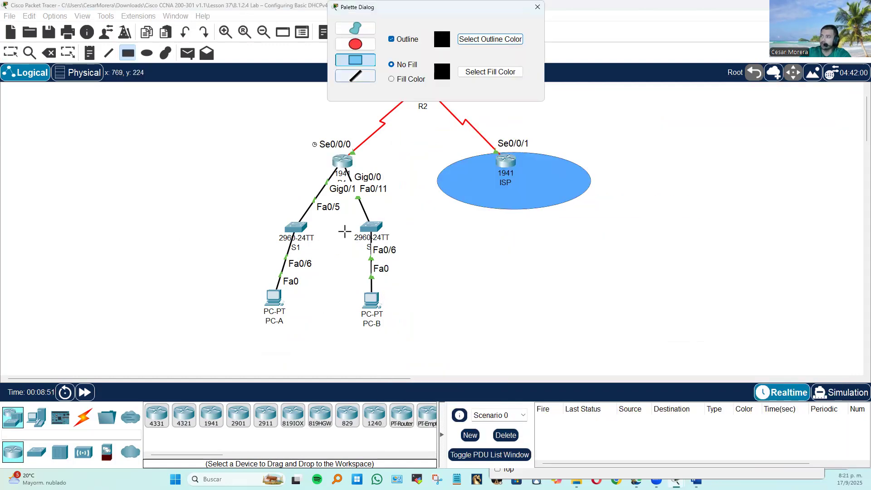
{"action": "left_click_drag", "start_coordinate": [329, 217], "coordinate": [429, 264]}
{"action": "left_click_drag", "start_coordinate": [438, 297], "coordinate": [437, 335]}
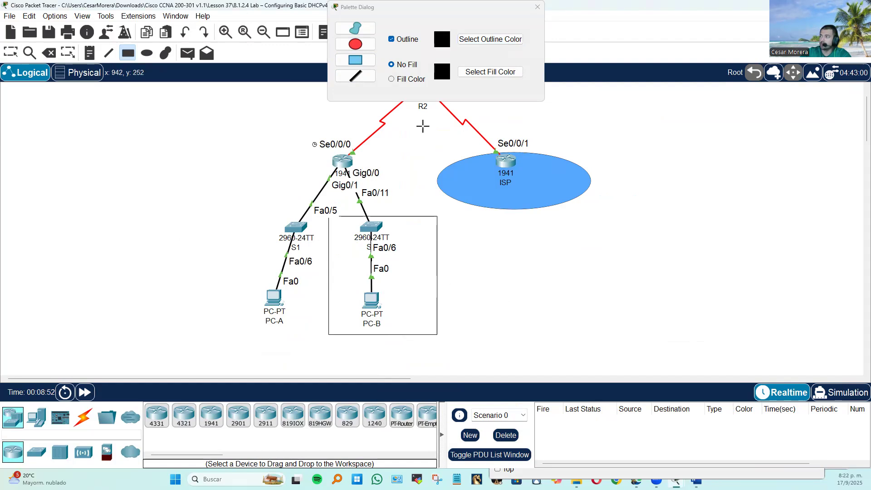
{"action": "key", "text": "ctrl+z"}
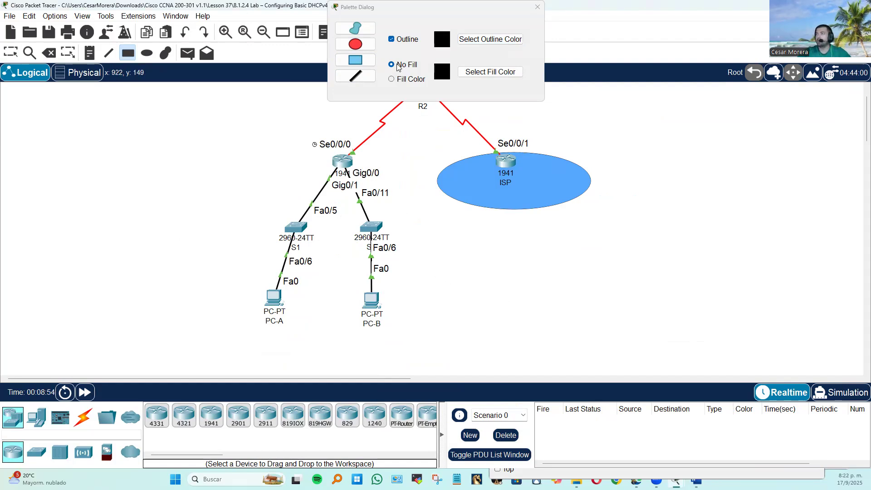
Set the shape fill colour to blue #55aaff and draw a filled rectangle behind PC-B.
{"action": "left_click", "coordinate": [407, 77]}
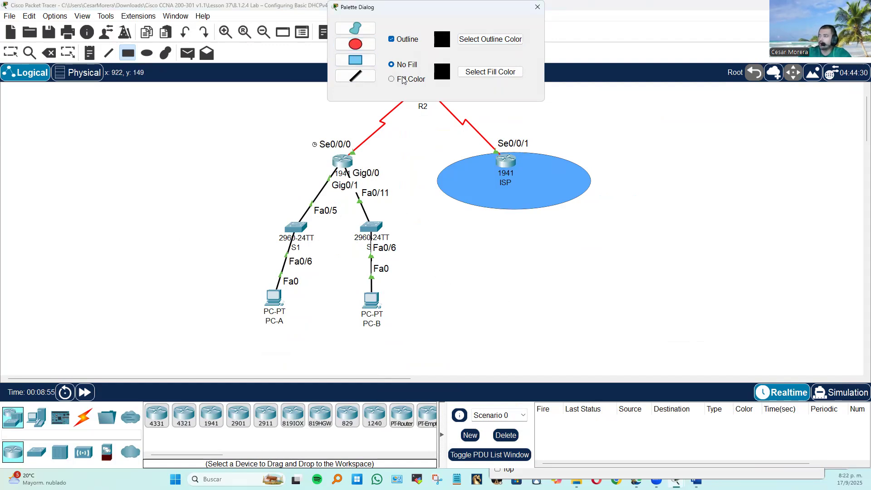
{"action": "left_click", "coordinate": [489, 72]}
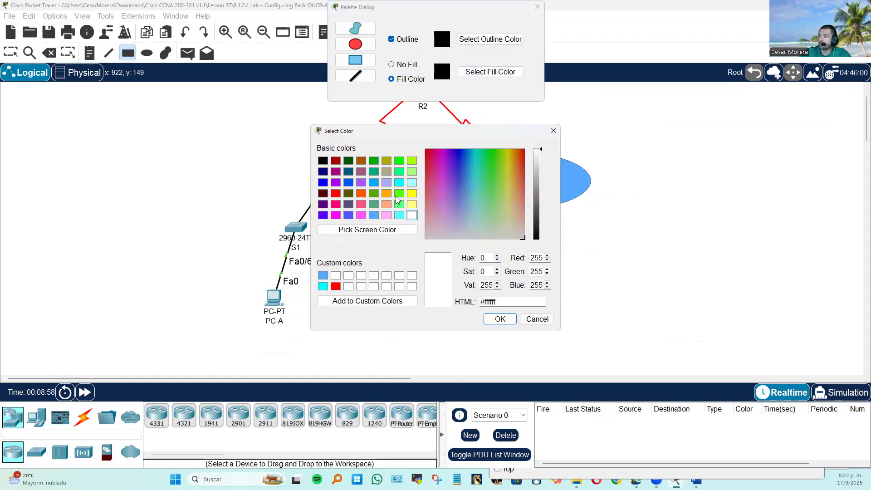
{"action": "left_click", "coordinate": [323, 275]}
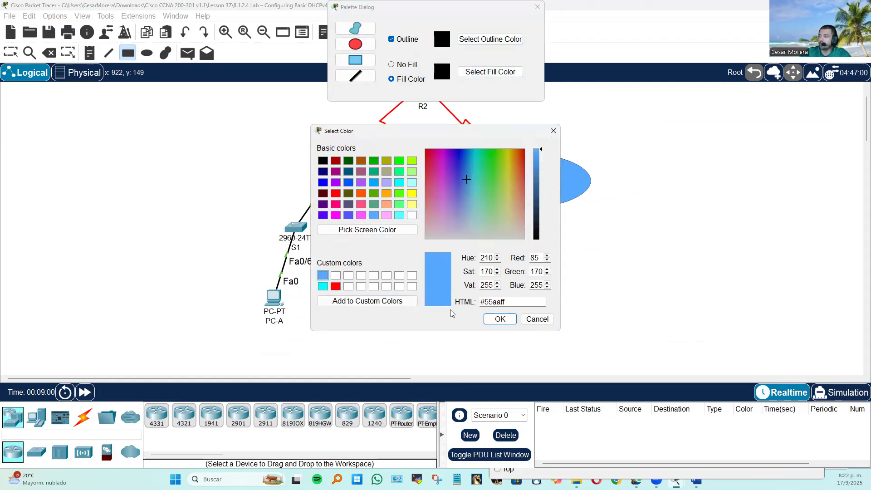
{"action": "left_click", "coordinate": [500, 319]}
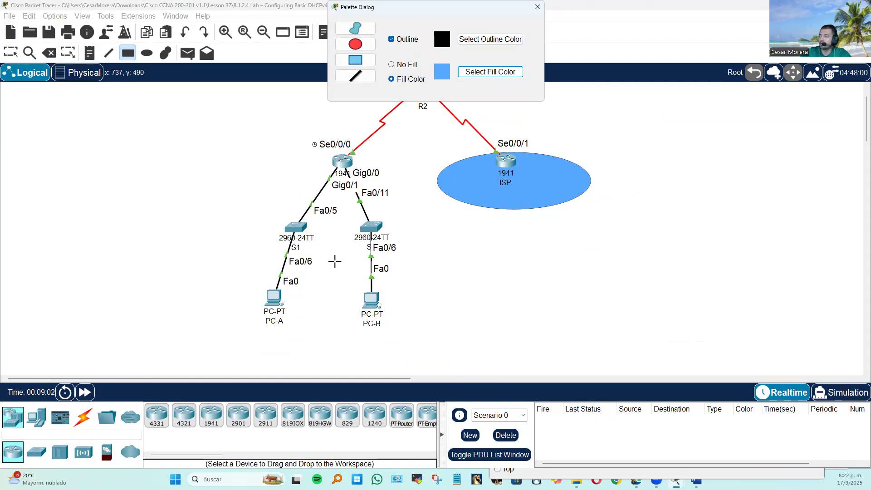
{"action": "left_click_drag", "start_coordinate": [336, 285], "coordinate": [401, 340]}
Set the fill colour to pink #ffaaff, add it to the custom colours and draw a filled rectangle behind PC-A.
{"action": "left_click", "coordinate": [486, 70]}
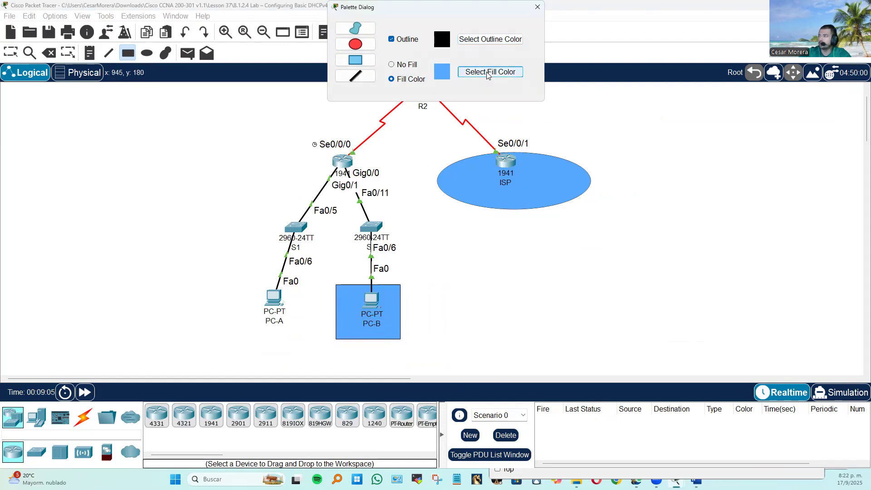
{"action": "left_click", "coordinate": [336, 215]}
{"action": "left_click", "coordinate": [387, 215]}
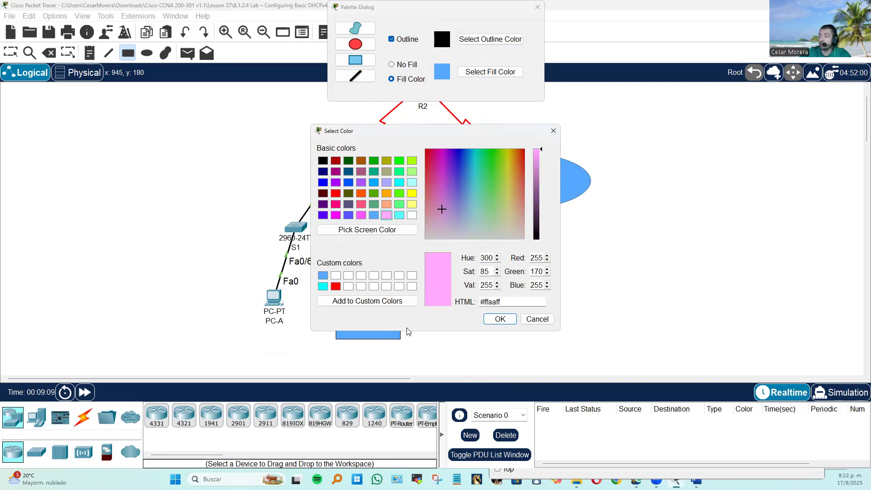
{"action": "left_click", "coordinate": [345, 302]}
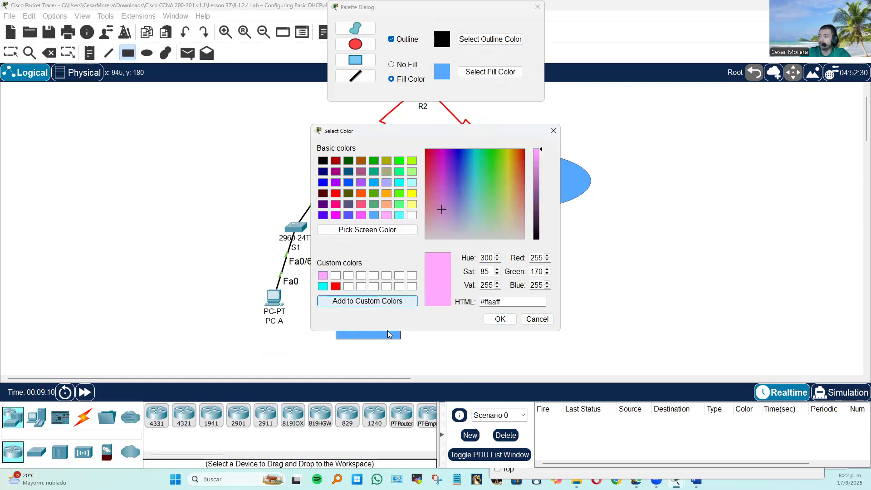
{"action": "left_click", "coordinate": [500, 319]}
{"action": "left_click_drag", "start_coordinate": [239, 282], "coordinate": [299, 337]}
Shift the blue rectangle slightly to centre it on PC-B and close the drawing palette.
{"action": "left_click", "coordinate": [10, 53]}
{"action": "left_click_drag", "start_coordinate": [387, 331], "coordinate": [397, 330]}
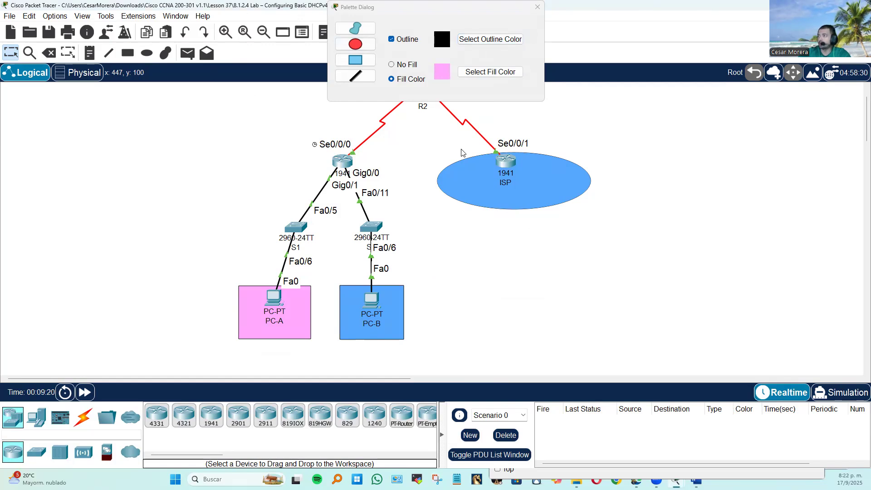
{"action": "left_click", "coordinate": [442, 79]}
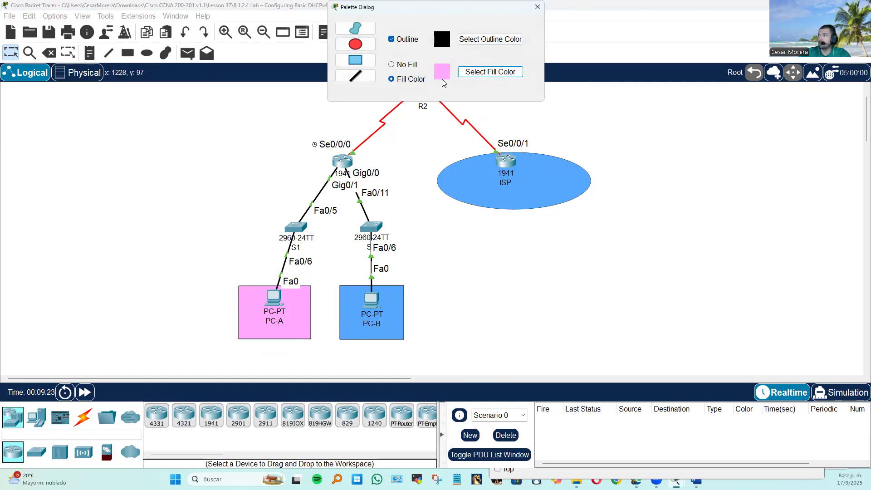
{"action": "left_click", "coordinate": [538, 7]}
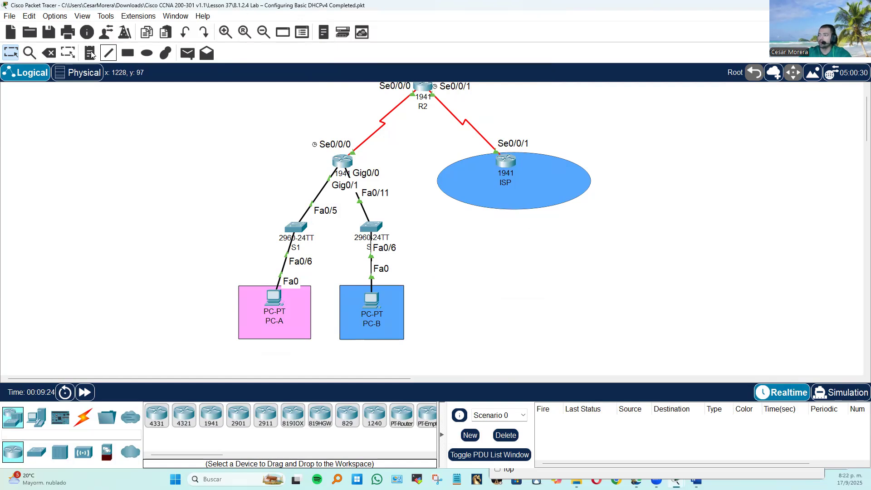
Add the text label LAN1 below PC-B's blue rectangle and LAN2 below PC-A's pink rectangle.
{"action": "key", "text": "n"}
{"action": "left_click", "coordinate": [354, 356]}
{"action": "type", "text": "LANA"}
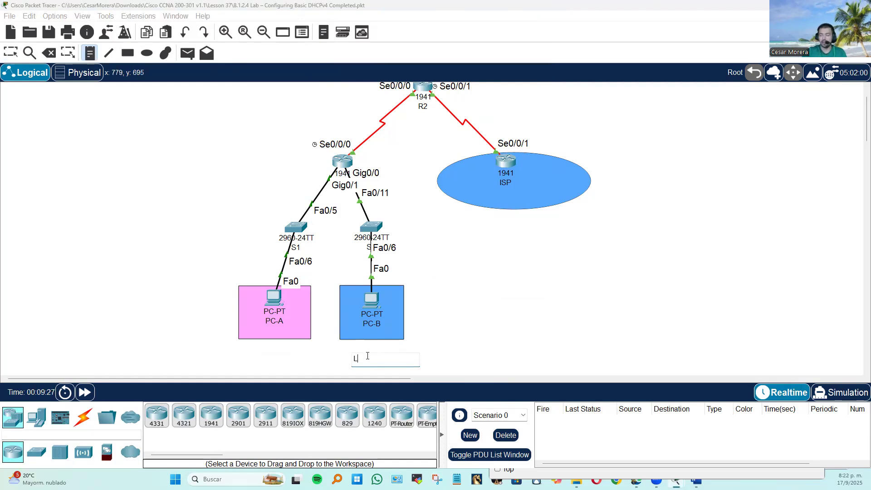
{"action": "left_click", "coordinate": [447, 340]}
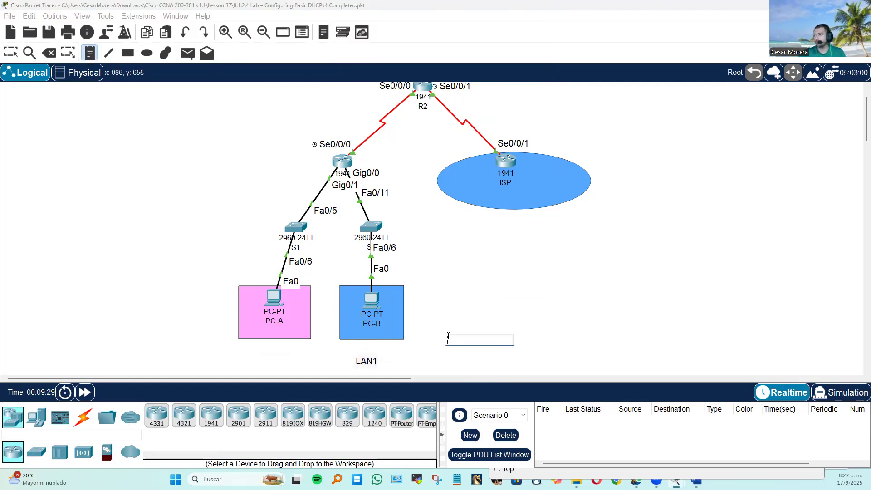
{"action": "left_click", "coordinate": [255, 353]}
{"action": "type", "text": "LAN2"}
{"action": "left_click", "coordinate": [576, 330]}
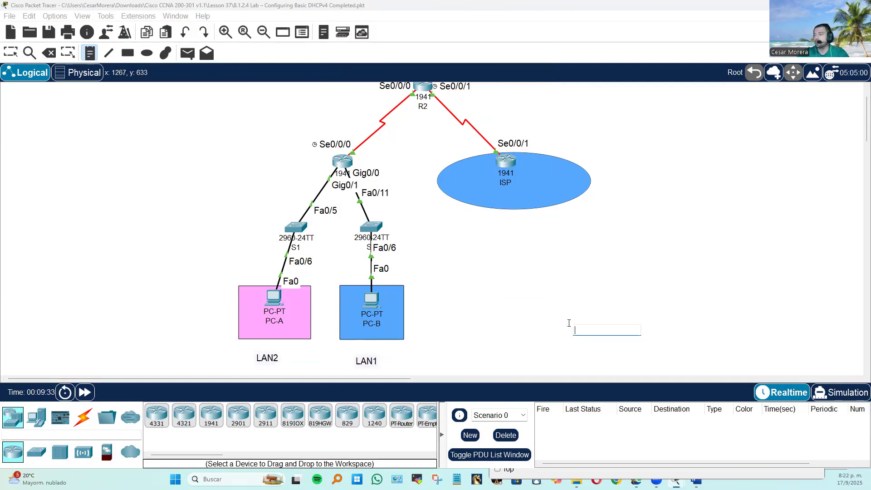
{"action": "left_click", "coordinate": [18, 52]}
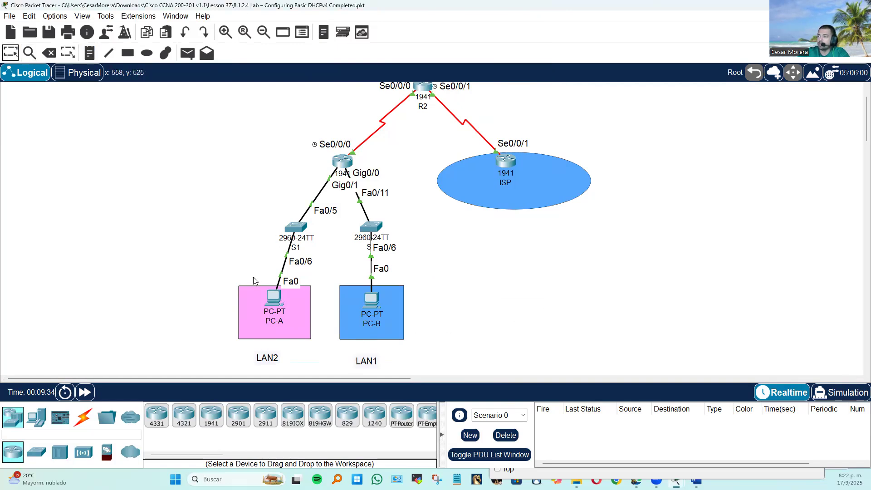
Check PC-A's DHCP-assigned IP configuration against its LAN2 label and close the device window.
{"action": "left_click", "coordinate": [292, 295]}
{"action": "left_click", "coordinate": [341, 166]}
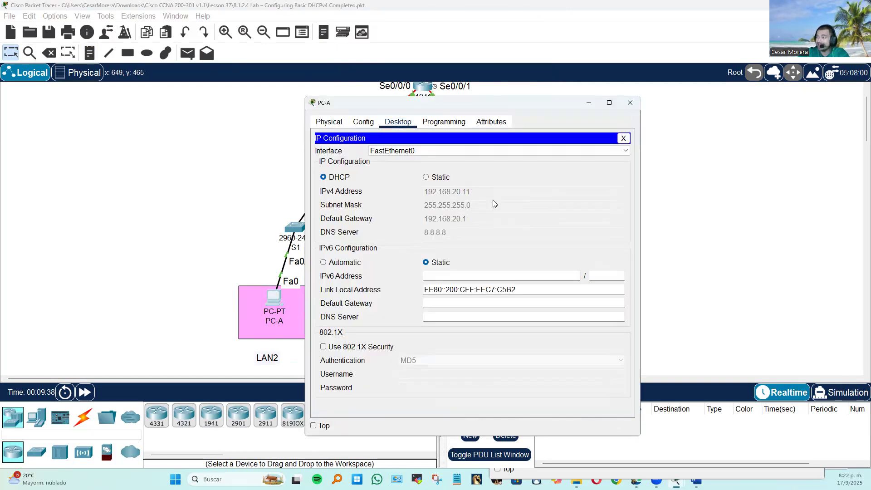
{"action": "left_click", "coordinate": [624, 138]}
{"action": "left_click", "coordinate": [630, 103]}
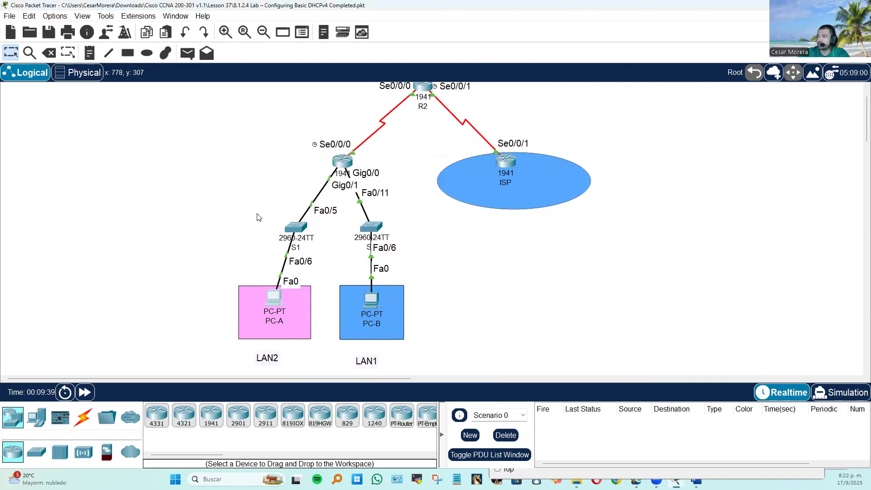
Move the LAN1 and LAN2 labels up so they sit closer beneath their rectangles.
{"action": "left_click_drag", "start_coordinate": [371, 367], "coordinate": [374, 361]}
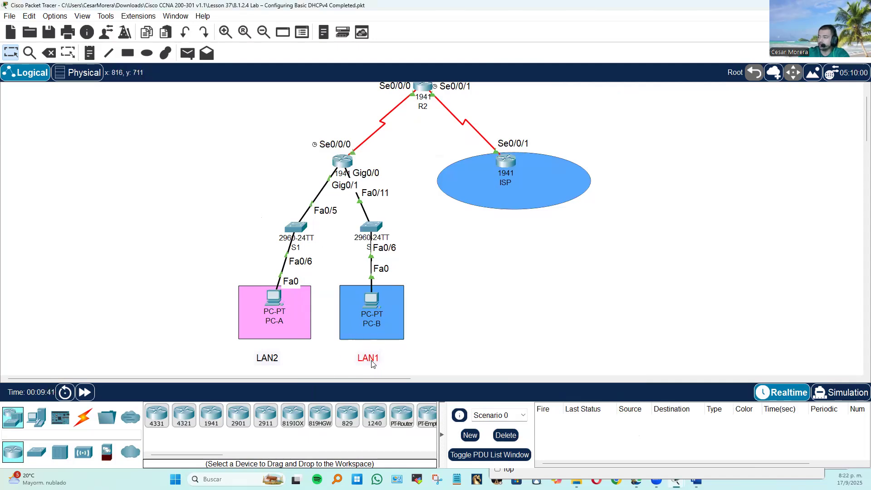
{"action": "left_click_drag", "start_coordinate": [278, 361], "coordinate": [277, 353]}
{"action": "left_click_drag", "start_coordinate": [367, 358], "coordinate": [367, 355]}
{"action": "left_click", "coordinate": [502, 338]}
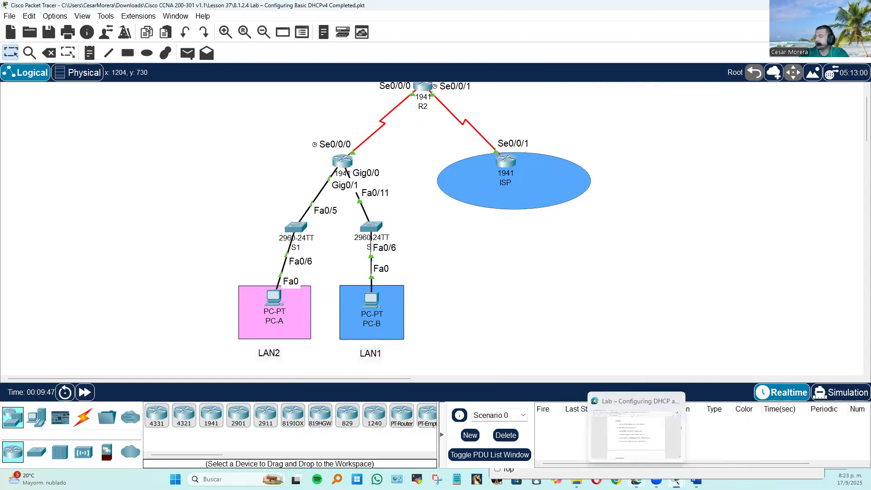
Switch to the lab PDF in the browser and review its addressing plan, DHCP, EIGRP, ISP and verification instructions and the topology diagram.
{"action": "left_click", "coordinate": [636, 480]}
{"action": "scroll", "coordinate": [452, 284], "scroll_direction": "down", "scroll_amount": 8}
{"action": "scroll", "coordinate": [453, 279], "scroll_direction": "up", "scroll_amount": 2}
{"action": "scroll", "coordinate": [452, 278], "scroll_direction": "down", "scroll_amount": 5}
{"action": "scroll", "coordinate": [453, 279], "scroll_direction": "down", "scroll_amount": 12}
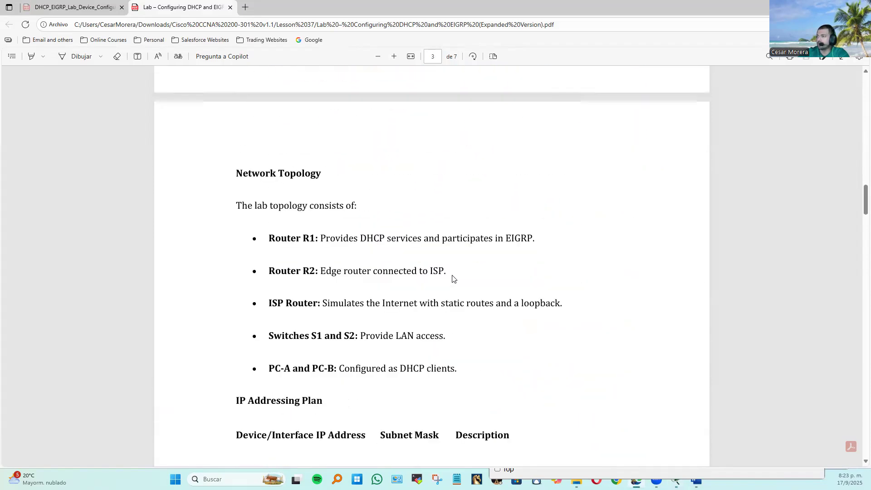
{"action": "scroll", "coordinate": [453, 278], "scroll_direction": "up", "scroll_amount": 4}
{"action": "scroll", "coordinate": [453, 279], "scroll_direction": "down", "scroll_amount": 1}
{"action": "scroll", "coordinate": [452, 278], "scroll_direction": "up", "scroll_amount": 1}
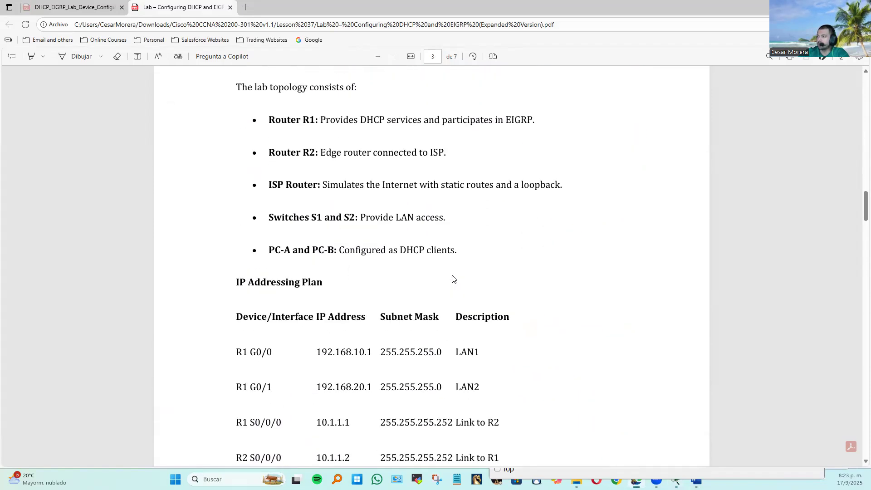
{"action": "scroll", "coordinate": [453, 279], "scroll_direction": "down", "scroll_amount": 7}
{"action": "scroll", "coordinate": [472, 315], "scroll_direction": "down", "scroll_amount": 20}
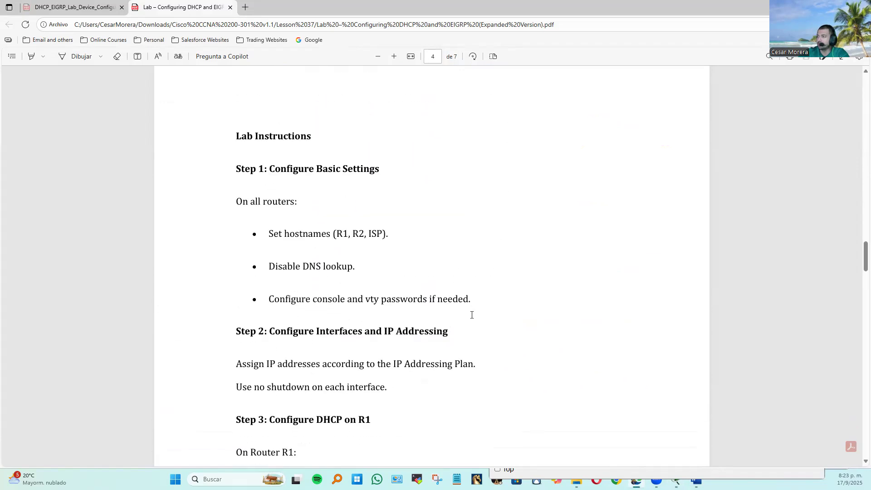
{"action": "scroll", "coordinate": [471, 315], "scroll_direction": "up", "scroll_amount": 3}
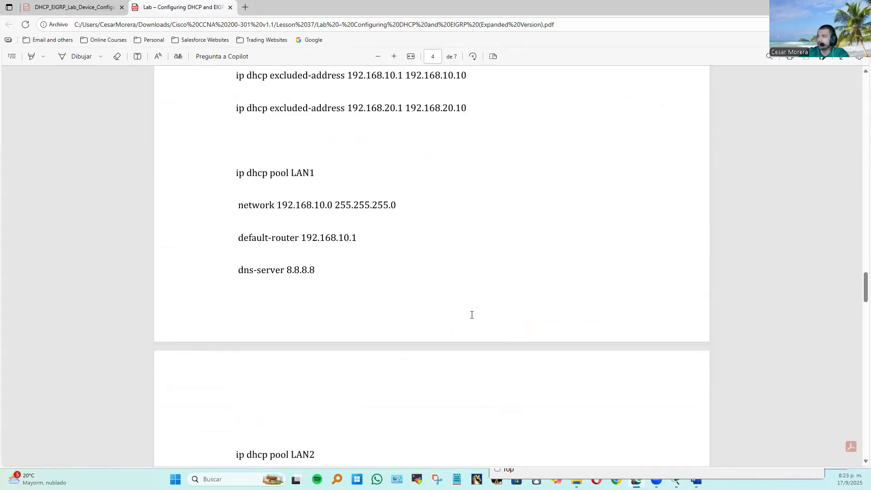
{"action": "scroll", "coordinate": [472, 314], "scroll_direction": "down", "scroll_amount": 11}
{"action": "scroll", "coordinate": [472, 315], "scroll_direction": "up", "scroll_amount": 13}
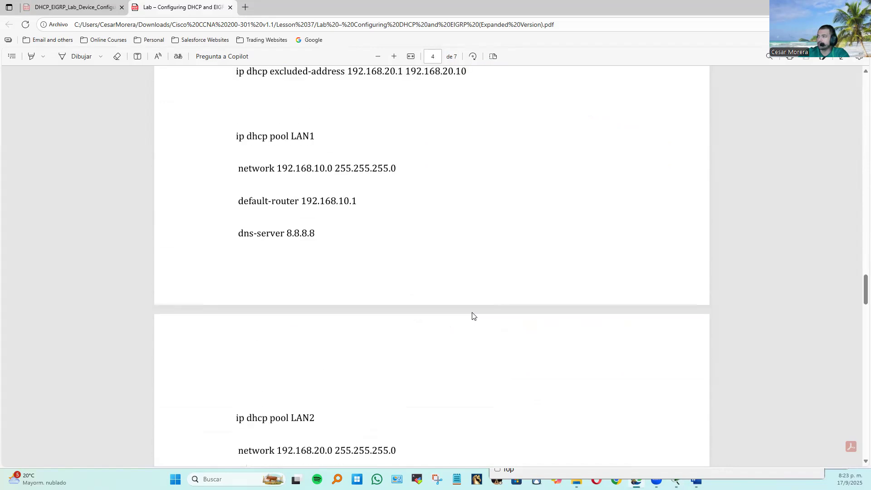
{"action": "scroll", "coordinate": [472, 315], "scroll_direction": "down", "scroll_amount": 20}
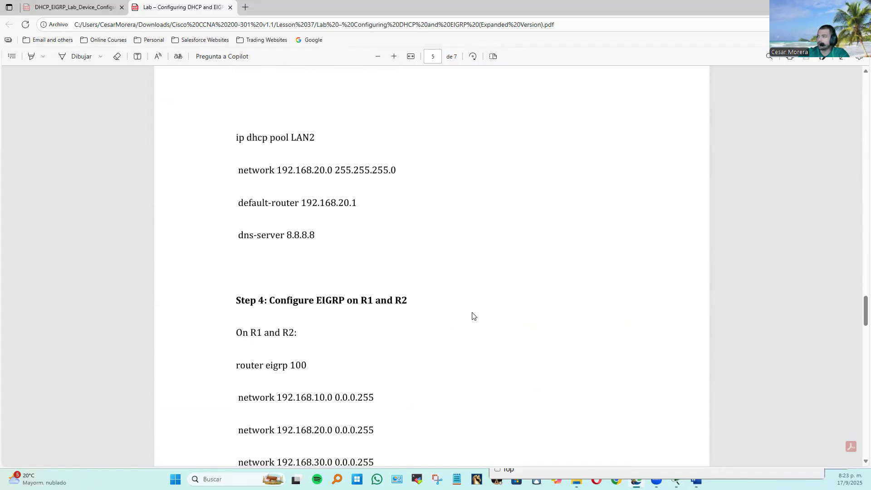
{"action": "scroll", "coordinate": [474, 316], "scroll_direction": "down", "scroll_amount": 15}
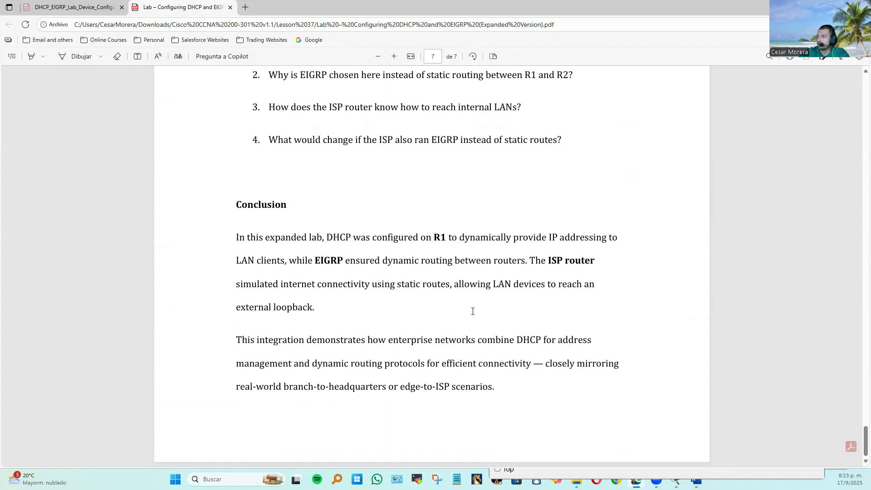
{"action": "scroll", "coordinate": [473, 311], "scroll_direction": "up", "scroll_amount": 15}
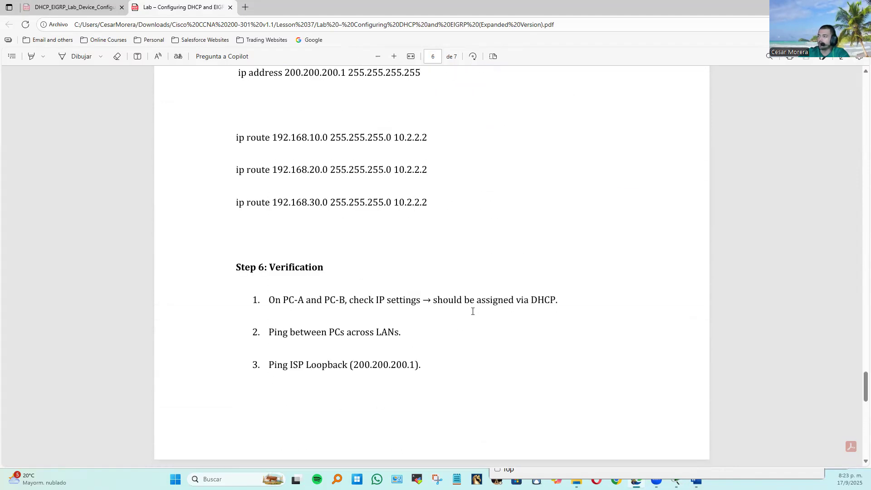
{"action": "scroll", "coordinate": [473, 311], "scroll_direction": "up", "scroll_amount": 8}
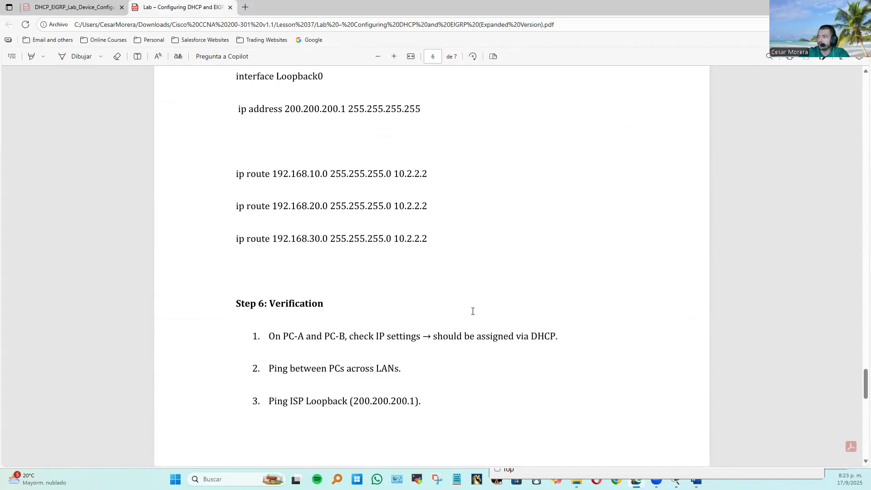
{"action": "scroll", "coordinate": [473, 311], "scroll_direction": "up", "scroll_amount": 15}
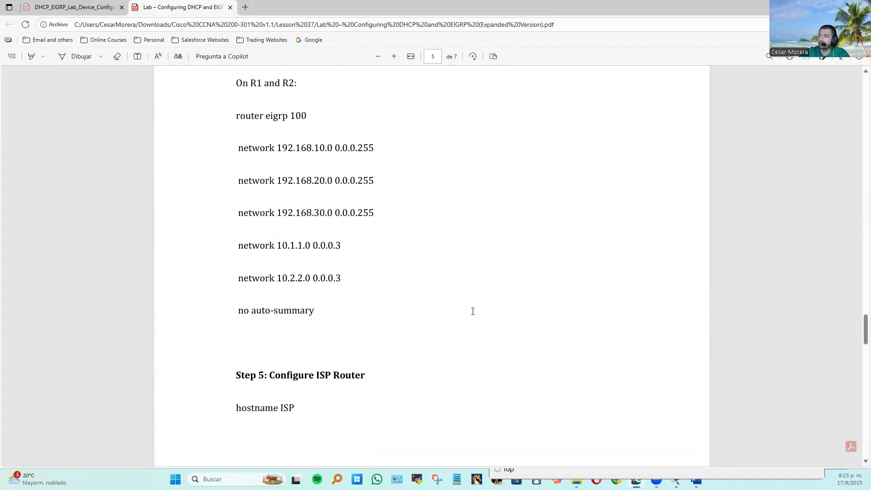
{"action": "scroll", "coordinate": [472, 311], "scroll_direction": "up", "scroll_amount": 15}
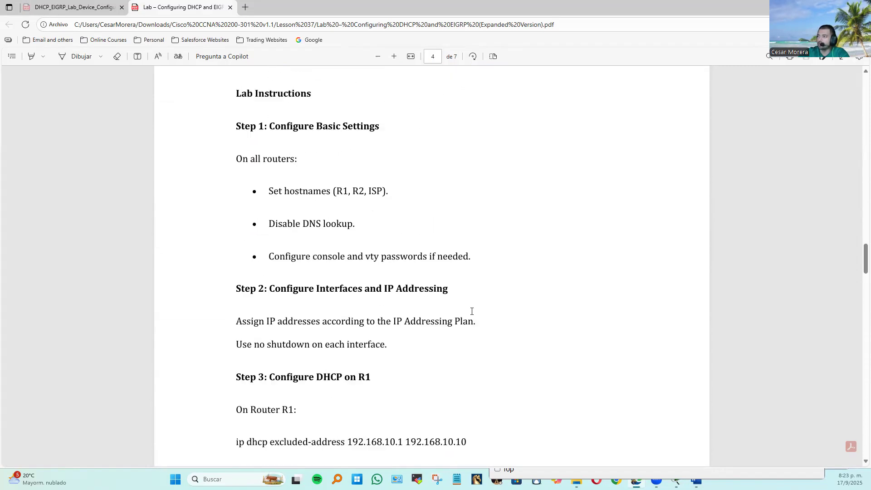
{"action": "scroll", "coordinate": [473, 315], "scroll_direction": "up", "scroll_amount": 15}
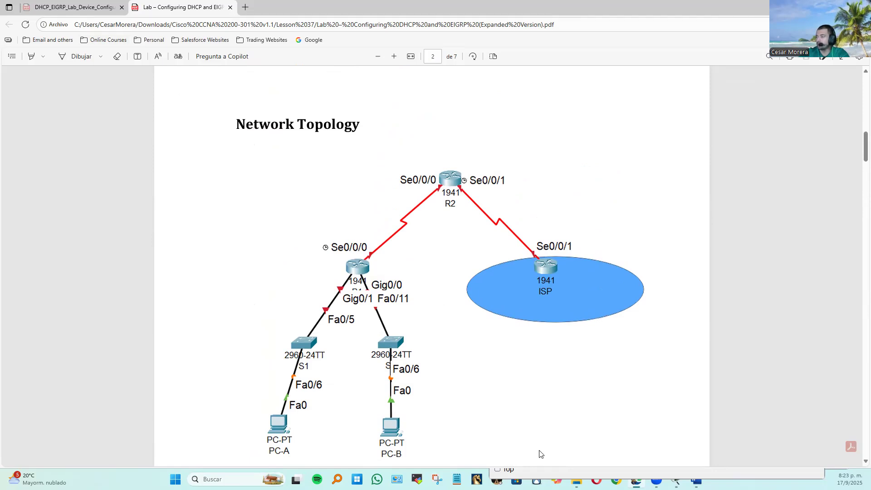
Switch back to Packet Tracer and, from PC-B's command prompt, ping 10.2.2.2 and 192.168.10.11.
{"action": "mouse_move", "coordinate": [476, 479]}
{"action": "left_click", "coordinate": [406, 440]}
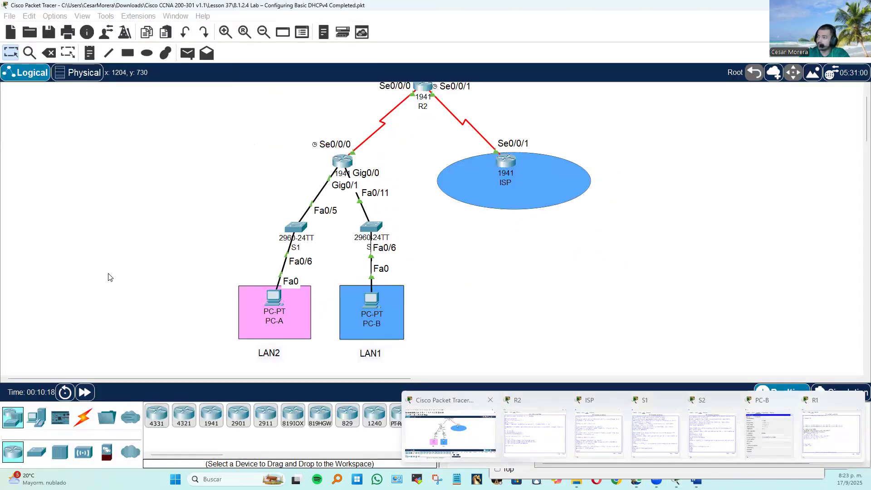
{"action": "scroll", "coordinate": [486, 245], "scroll_direction": "up", "scroll_amount": 3}
{"action": "scroll", "coordinate": [496, 263], "scroll_direction": "down", "scroll_amount": 5}
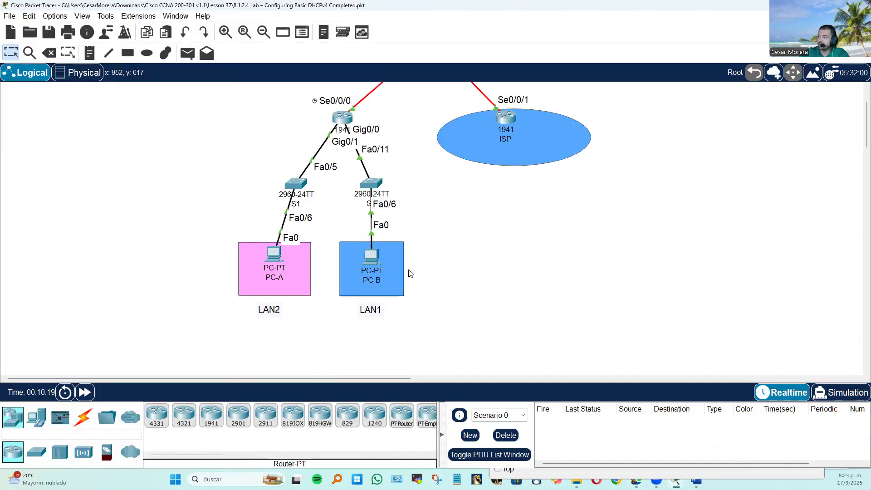
{"action": "left_click", "coordinate": [389, 256]}
{"action": "left_click", "coordinate": [807, 182]}
{"action": "left_click", "coordinate": [715, 202]}
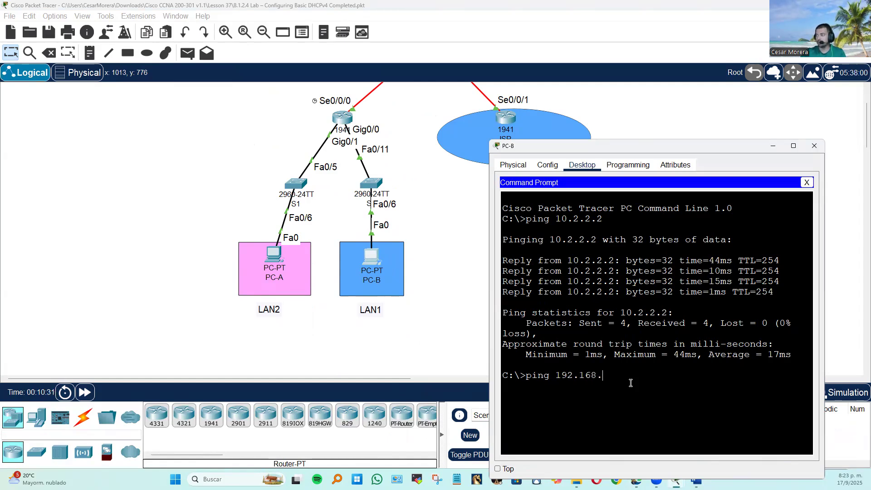
{"action": "type", "text": "1"}
{"action": "key", "text": "Return"}
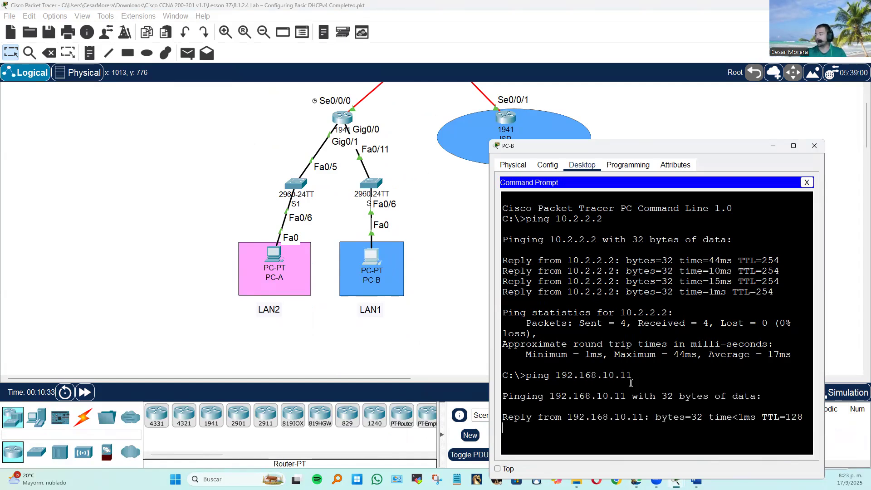
Ping 192.168.20.11 from PC-A's command prompt.
{"action": "left_click", "coordinate": [277, 257]}
{"action": "left_click", "coordinate": [529, 157]}
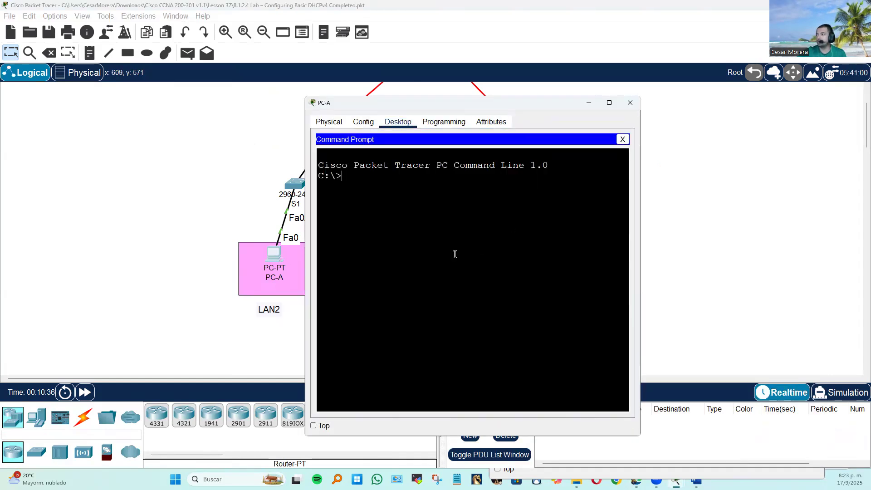
{"action": "type", "text": "ping"}
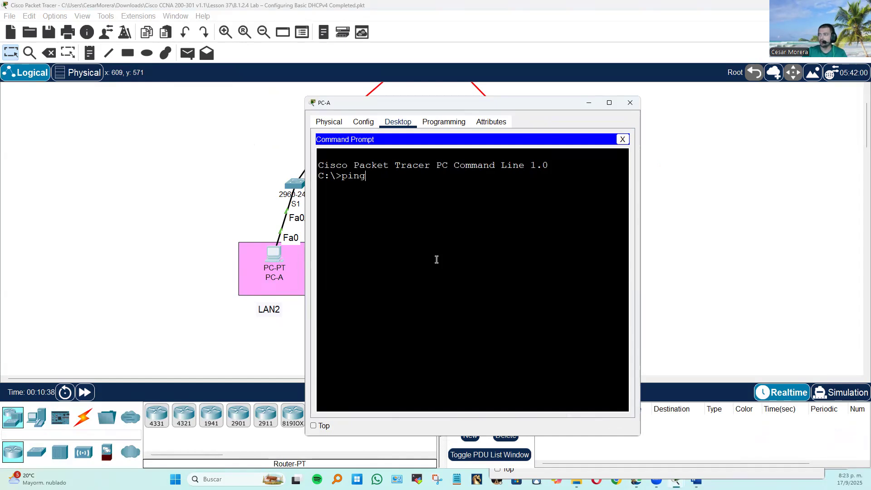
{"action": "type", "text": "f 192.168.20.11"}
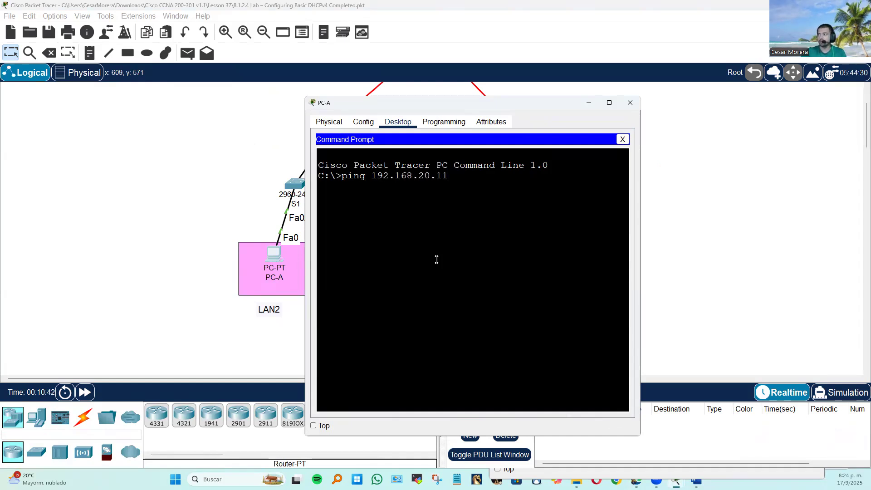
{"action": "key", "text": "Return"}
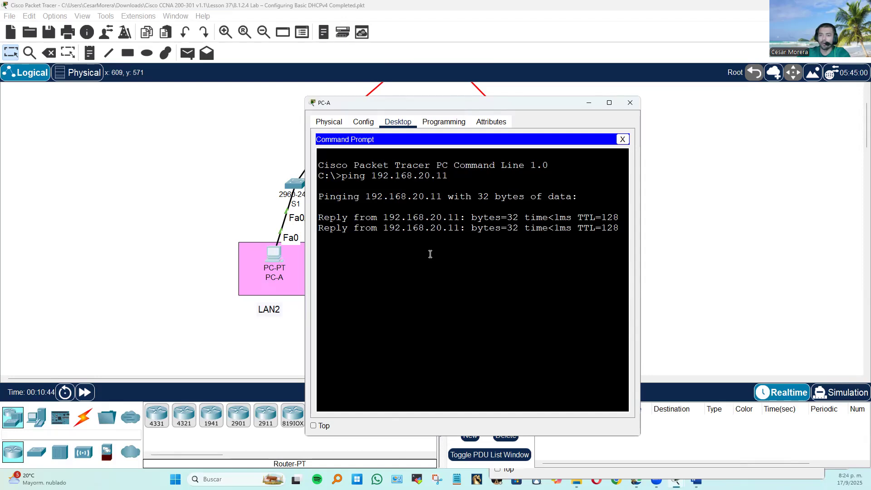
Display the IP routing table on R2 with do show ip route.
{"action": "left_click", "coordinate": [155, 200]}
{"action": "scroll", "coordinate": [336, 234], "scroll_direction": "up", "scroll_amount": 2}
{"action": "left_click", "coordinate": [425, 135]}
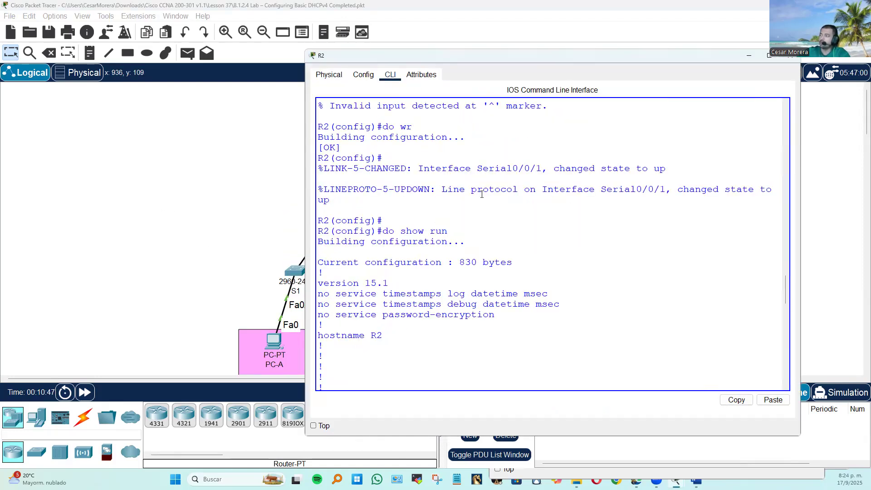
{"action": "key", "text": "Return"}
{"action": "type", "text": "do show ip route"}
{"action": "key", "text": "Return"}
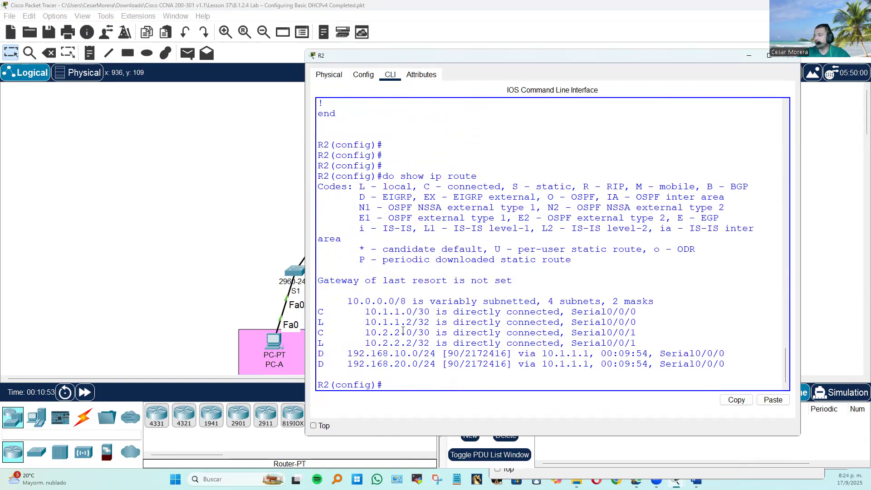
Highlight the directly connected routes and the two EIGRP routes in R2's routing table output.
{"action": "left_click_drag", "start_coordinate": [556, 339], "coordinate": [308, 305]}
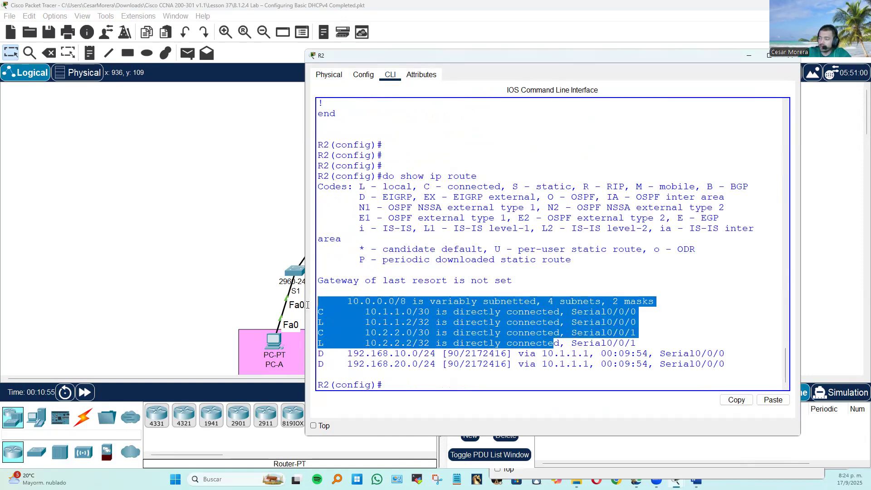
{"action": "left_click_drag", "start_coordinate": [656, 343], "coordinate": [366, 300]}
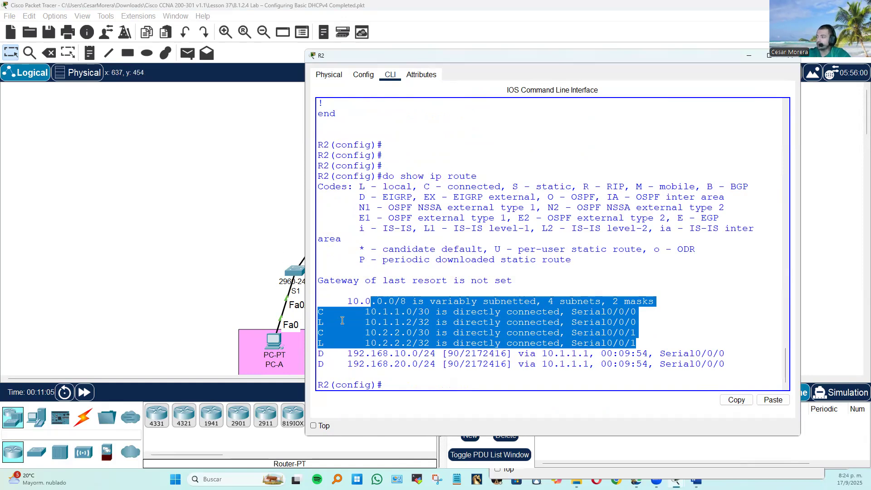
{"action": "left_click_drag", "start_coordinate": [726, 364], "coordinate": [355, 353]}
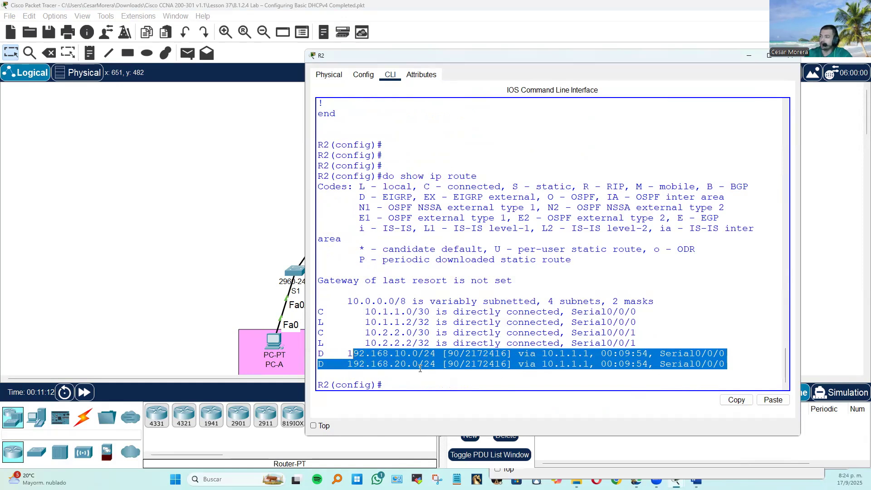
Display R2's routing protocol settings with do show ip protocols and page through the whole output.
{"action": "left_click", "coordinate": [422, 387]}
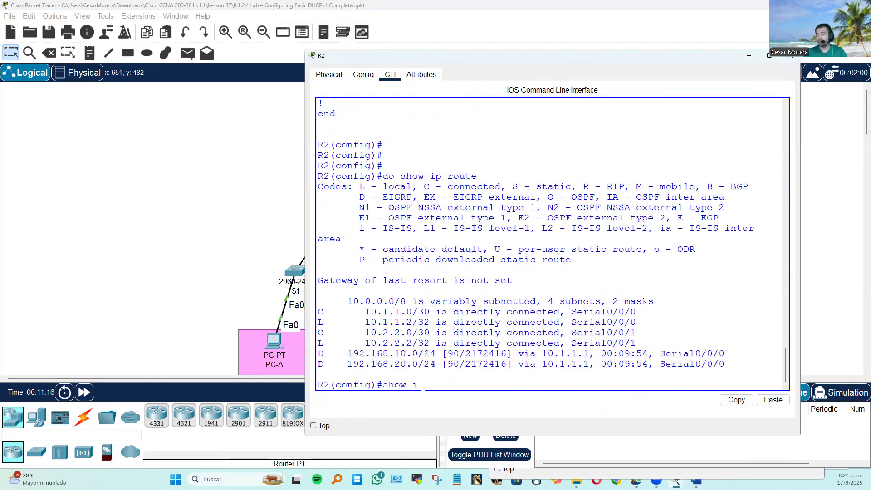
{"action": "type", "text": "show ip protocols"}
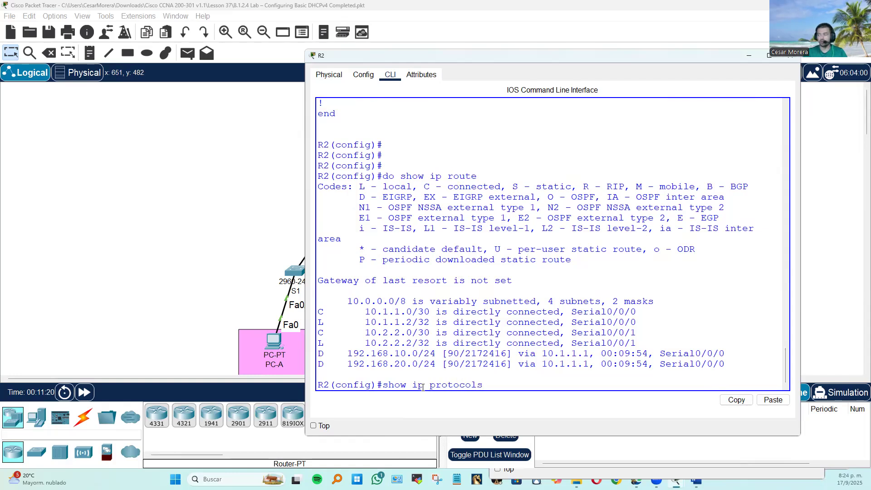
{"action": "type", "text": "do"}
{"action": "key", "text": "Return"}
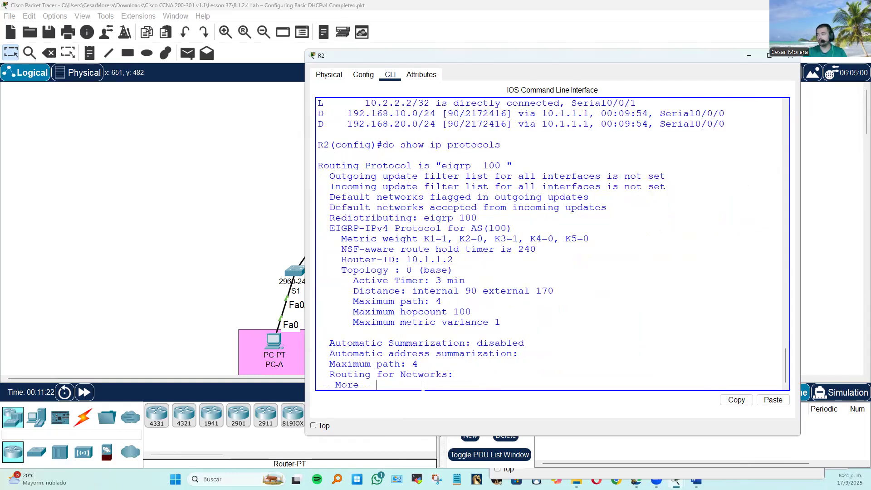
{"action": "key", "text": "space"}
{"action": "scroll", "coordinate": [480, 330], "scroll_direction": "up", "scroll_amount": 4}
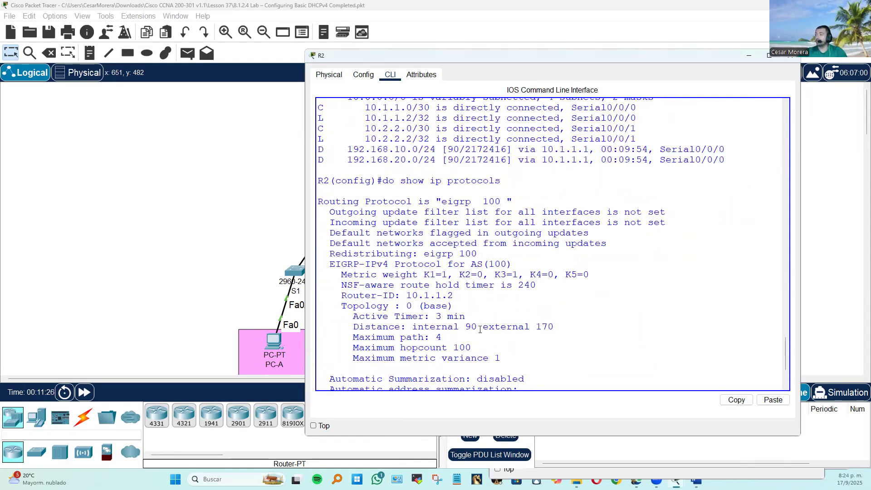
{"action": "scroll", "coordinate": [479, 330], "scroll_direction": "up", "scroll_amount": 1}
{"action": "scroll", "coordinate": [479, 330], "scroll_direction": "down", "scroll_amount": 5}
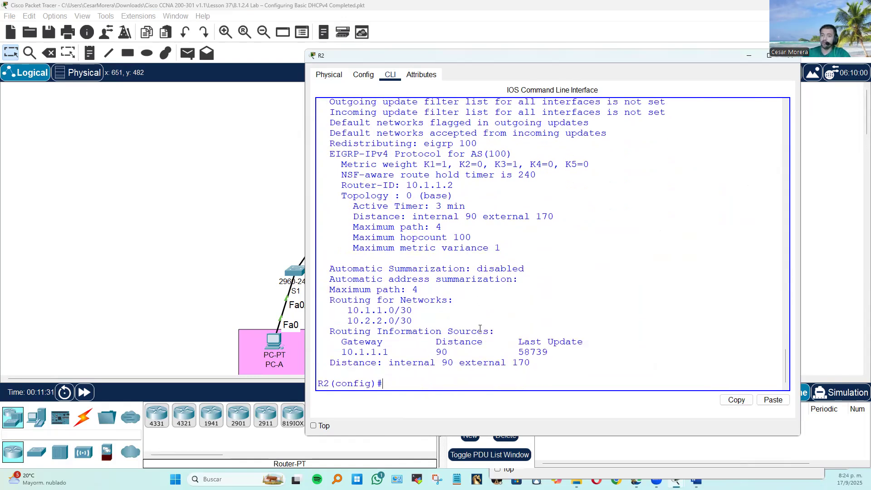
Send simple PDUs from the ISP router to PC-B and from the ISP router to PC-A.
{"action": "left_click", "coordinate": [203, 250]}
{"action": "left_click", "coordinate": [187, 53]}
{"action": "left_click", "coordinate": [506, 206]}
{"action": "left_click", "coordinate": [371, 344]}
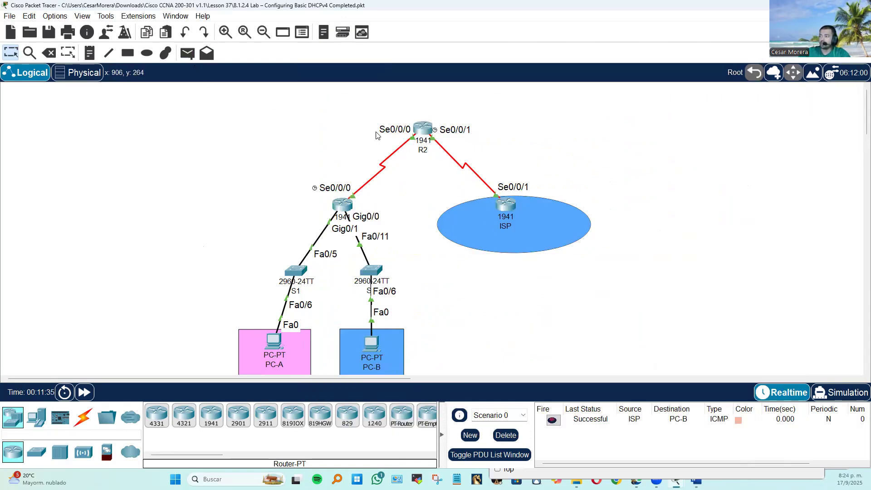
{"action": "left_click", "coordinate": [187, 53]}
{"action": "left_click", "coordinate": [505, 204]}
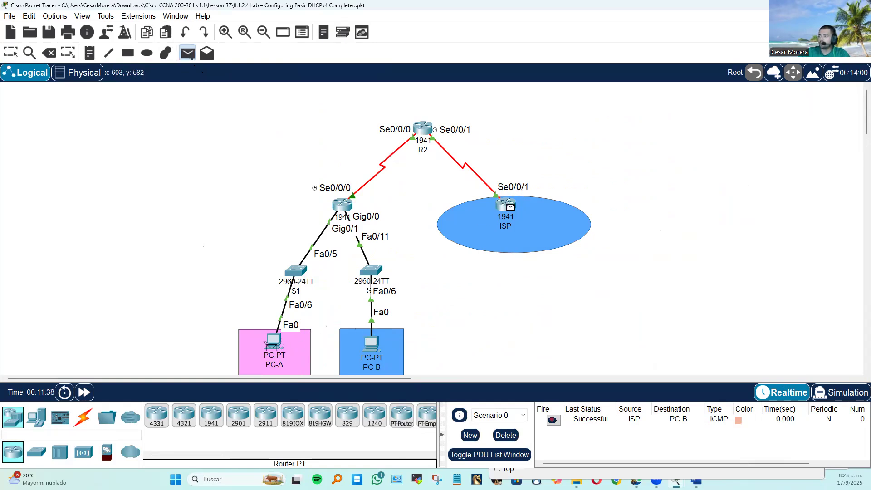
{"action": "left_click", "coordinate": [277, 342]}
Send simple PDUs from PC-A to the ISP router and from PC-B to the ISP router.
{"action": "left_click", "coordinate": [187, 53]}
{"action": "left_click", "coordinate": [273, 343]}
{"action": "left_click", "coordinate": [507, 205]}
{"action": "left_click", "coordinate": [187, 53]}
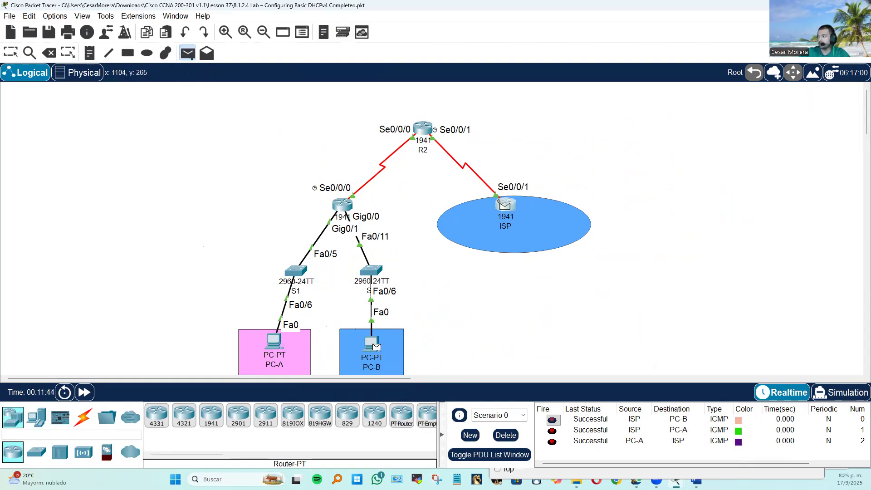
{"action": "left_click", "coordinate": [506, 205]}
{"action": "key", "text": "p"}
{"action": "left_click", "coordinate": [509, 207]}
{"action": "key", "text": "Escape"}
Close R1's window and delete Scenario 0 with all its test PDUs.
{"action": "left_click", "coordinate": [342, 204]}
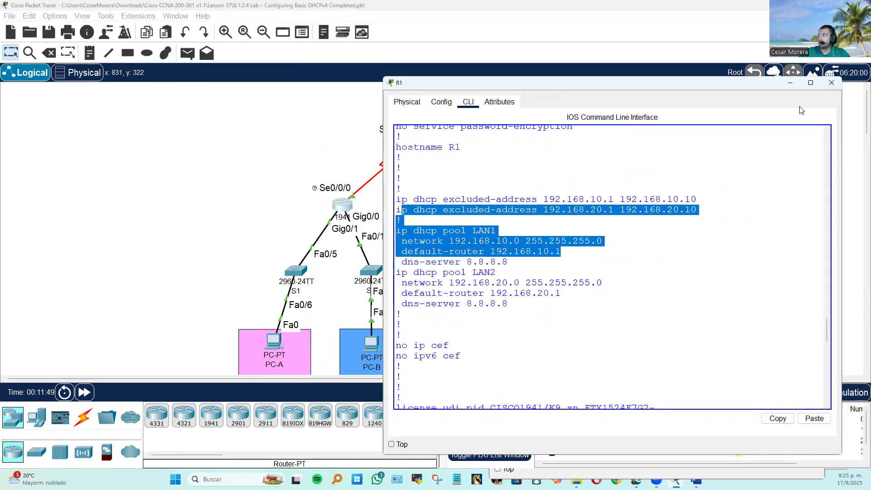
{"action": "left_click", "coordinate": [832, 82]}
{"action": "left_click", "coordinate": [518, 436]}
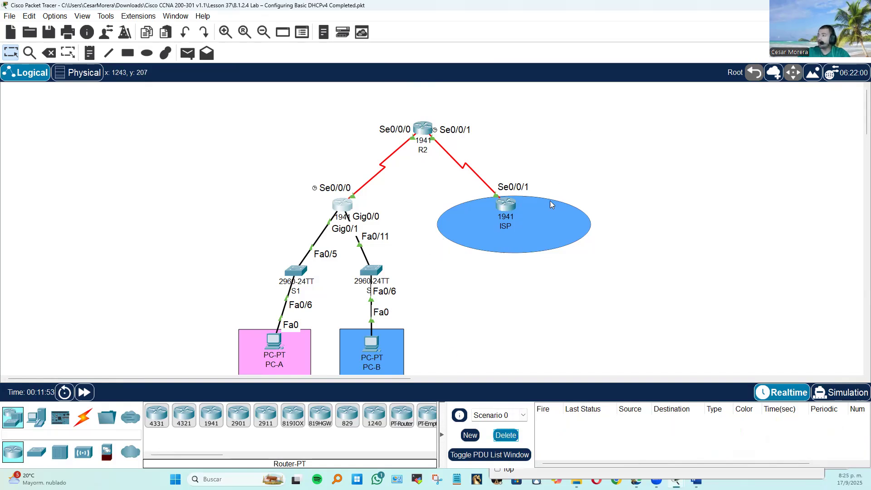
Ping 10.2.2.2 from PC-A's command prompt with 100 echo requests, using ping 10.2.2.2 -n 100.
{"action": "left_click", "coordinate": [282, 344]}
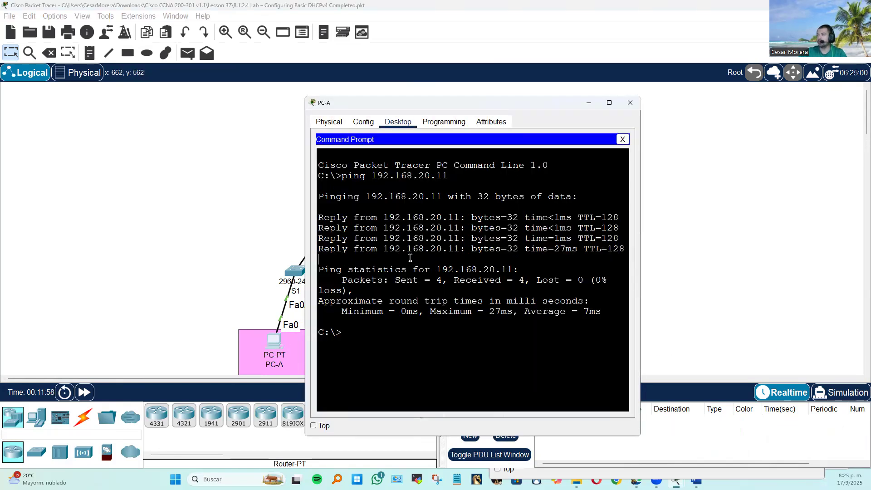
{"action": "type", "text": "ping"}
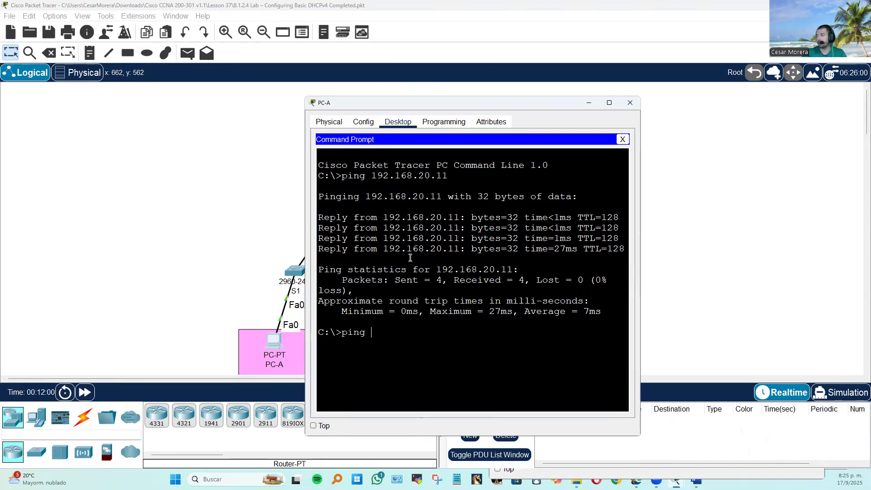
{"action": "type", "text": " 10"}
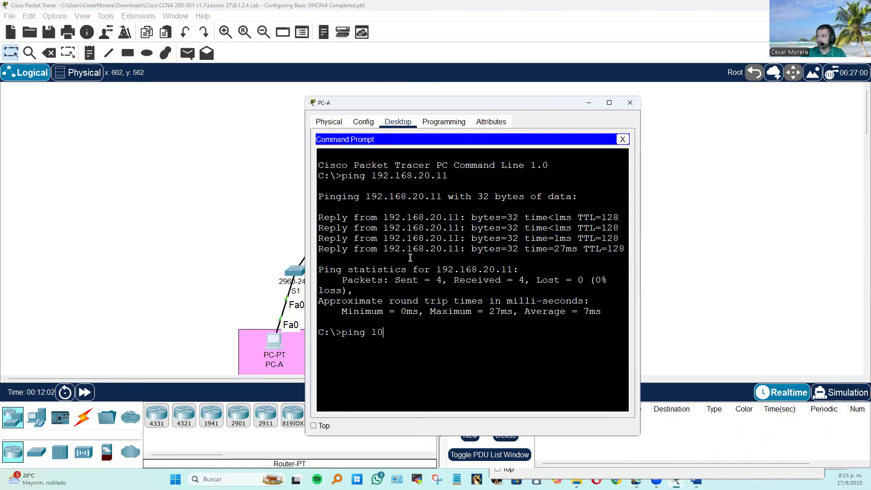
{"action": "type", "text": ".2.2.2 -"}
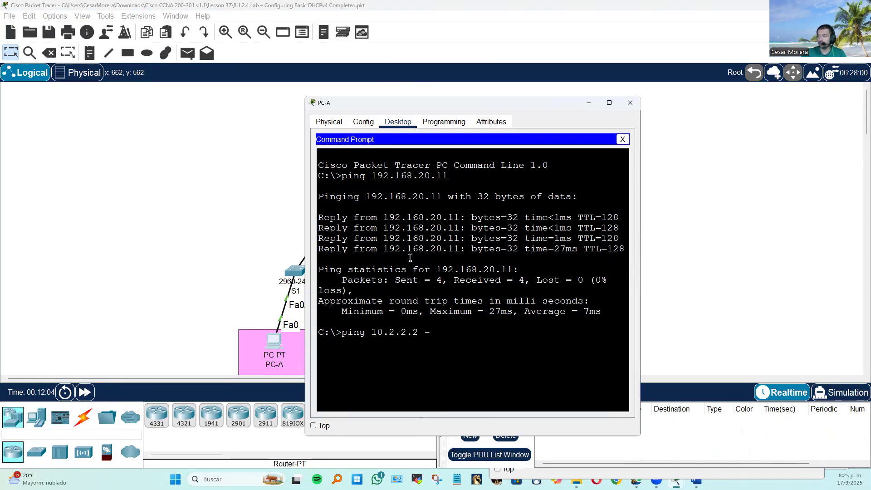
{"action": "type", "text": "n 100"}
{"action": "key", "text": "Return"}
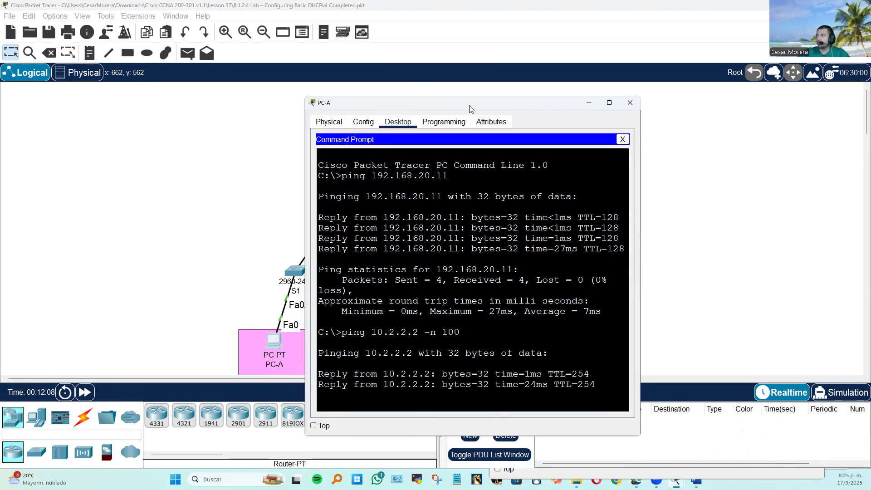
Interrupt PC-A's running ping and highlight the end of its command with the -n 100 option.
{"action": "left_click_drag", "start_coordinate": [470, 109], "coordinate": [214, 68]}
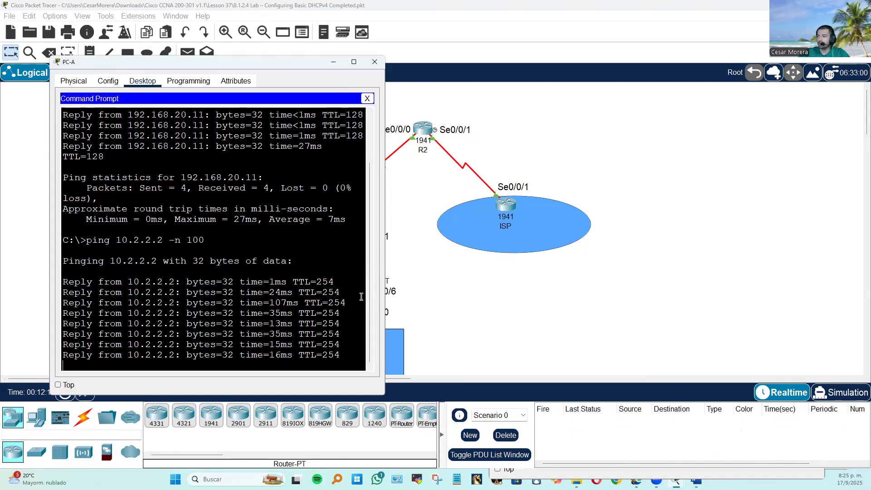
{"action": "key", "text": "ctrl+c"}
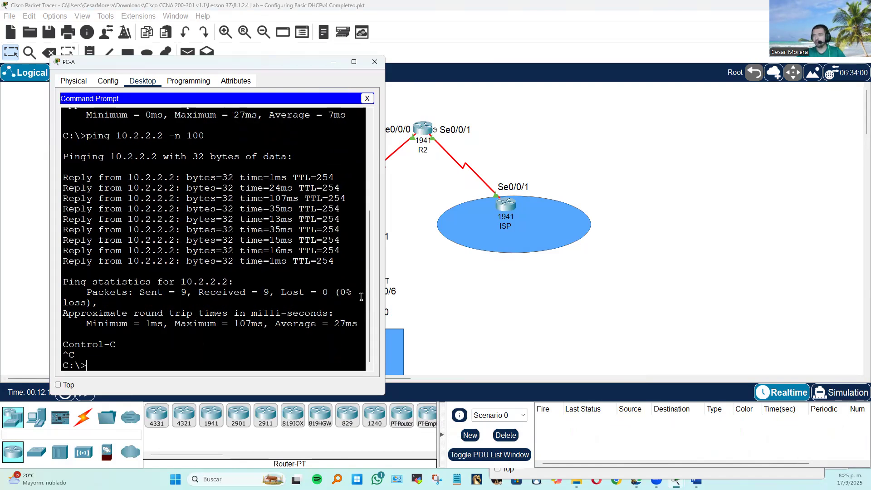
{"action": "left_click_drag", "start_coordinate": [145, 138], "coordinate": [203, 136]}
{"action": "left_click", "coordinate": [509, 272]}
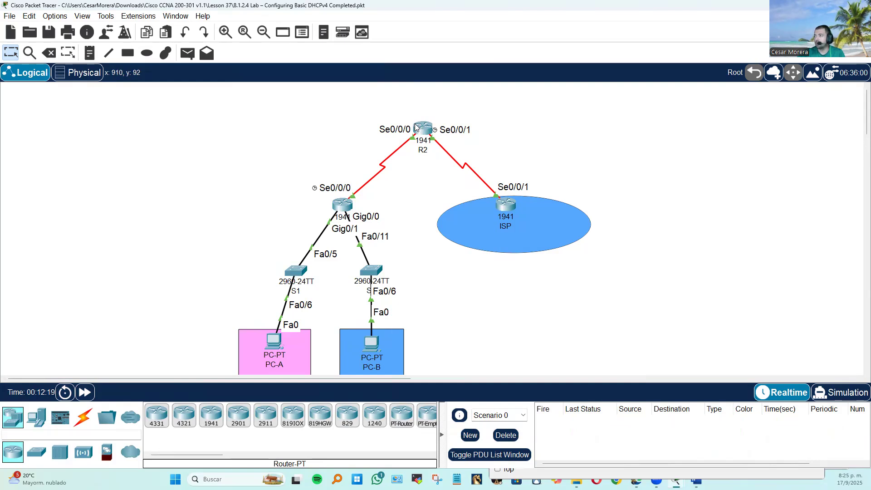
Start an extended ping on the ISP router with the default IP protocol and target address 192.168.10.11.
{"action": "left_click", "coordinate": [517, 211]}
{"action": "type", "text": "ping"}
{"action": "key", "text": "Return"}
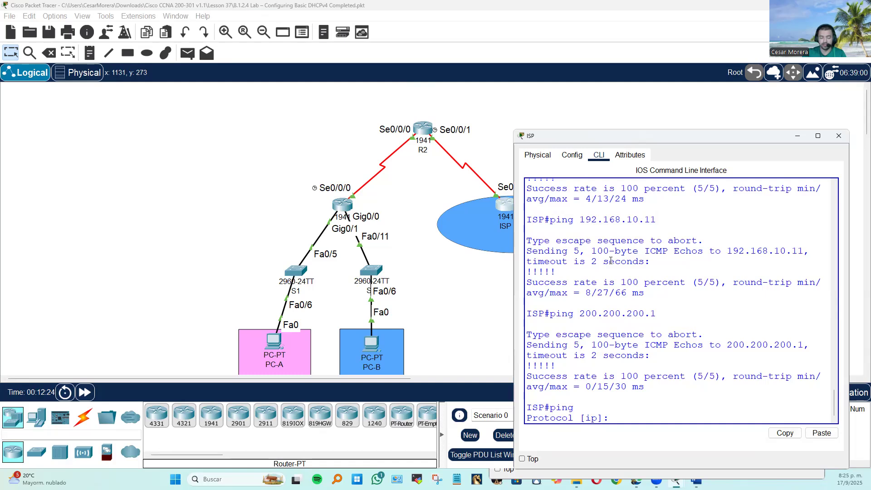
{"action": "type", "text": "ip"}
{"action": "key", "text": "BackSpace"}
{"action": "key", "text": "BackSpace"}
{"action": "type", "text": "i"}
{"action": "key", "text": "BackSpace"}
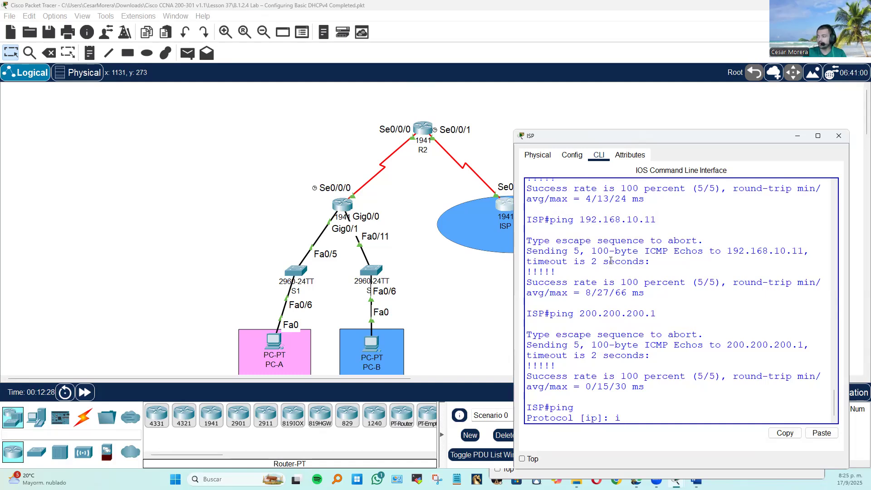
{"action": "key", "text": "Return"}
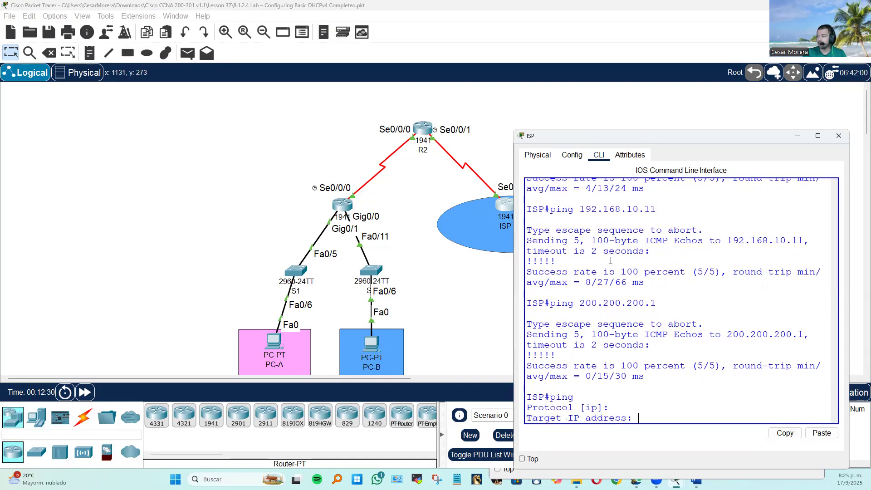
{"action": "type", "text": "192.168.10.11"}
{"action": "key", "text": "Return"}
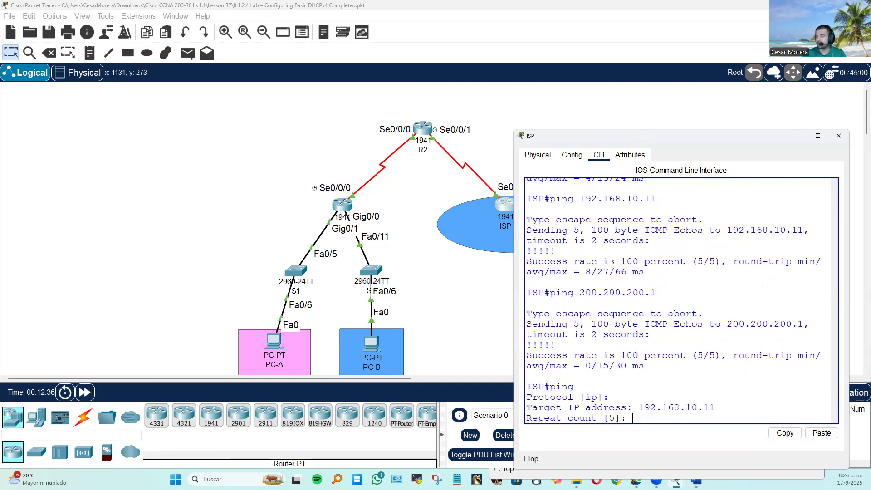
Set the extended ping's repeat count to 100, try a datagram size of 10, and accept the defaults for the remaining options.
{"action": "type", "text": "100"}
{"action": "key", "text": "Return"}
{"action": "type", "text": "10"}
{"action": "key", "text": "Return"}
{"action": "key", "text": "Return"}
{"action": "key", "text": "Return"}
{"action": "key", "text": "Return"}
{"action": "key", "text": "Return"}
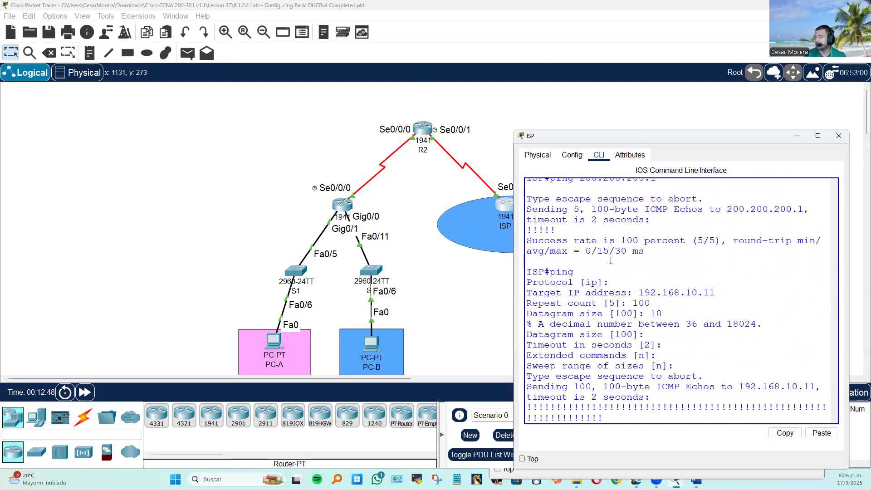
Highlight the ISP extended ping's output from the escape sequence line to the round-trip times.
{"action": "scroll", "coordinate": [456, 199], "scroll_direction": "down", "scroll_amount": 3}
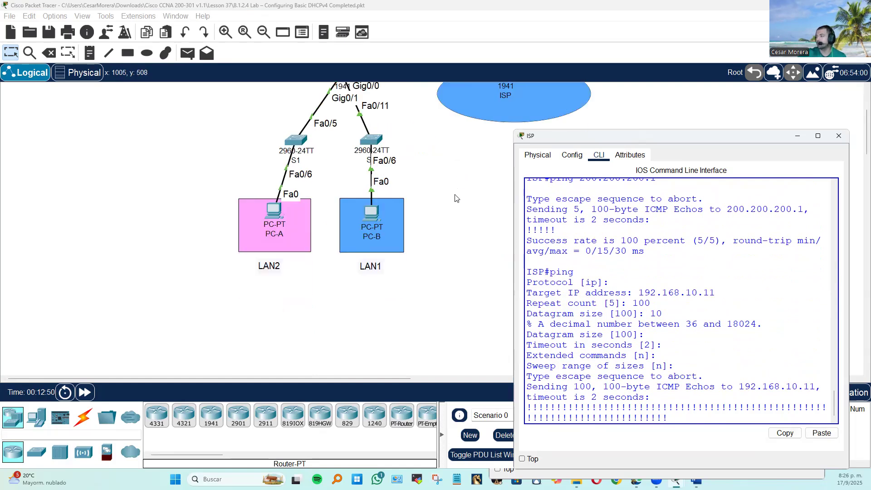
{"action": "scroll", "coordinate": [447, 223], "scroll_direction": "up", "scroll_amount": 1}
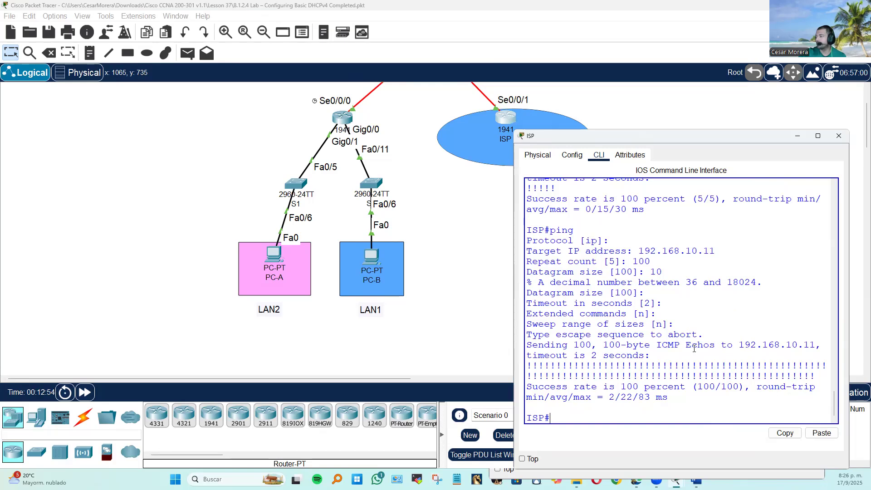
{"action": "left_click_drag", "start_coordinate": [671, 398], "coordinate": [586, 335]}
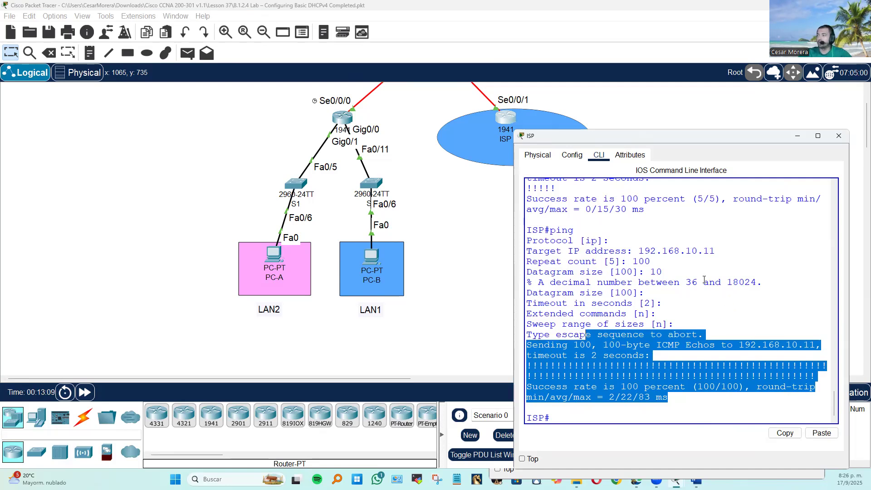
{"action": "left_click", "coordinate": [508, 236]}
Move the blue ellipse behind the ISP router slightly upwards.
{"action": "scroll", "coordinate": [510, 236], "scroll_direction": "up", "scroll_amount": 2}
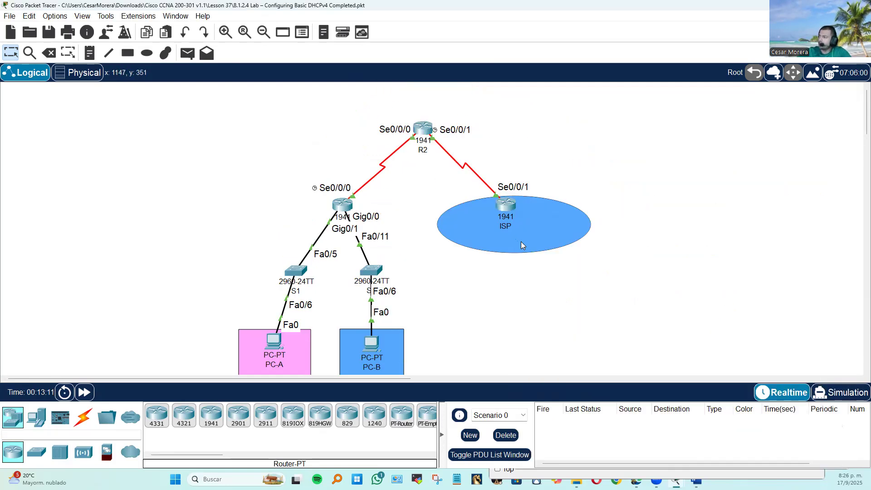
{"action": "left_click_drag", "start_coordinate": [522, 242], "coordinate": [546, 234]}
{"action": "scroll", "coordinate": [618, 294], "scroll_direction": "down", "scroll_amount": 2}
{"action": "scroll", "coordinate": [618, 294], "scroll_direction": "up", "scroll_amount": 1}
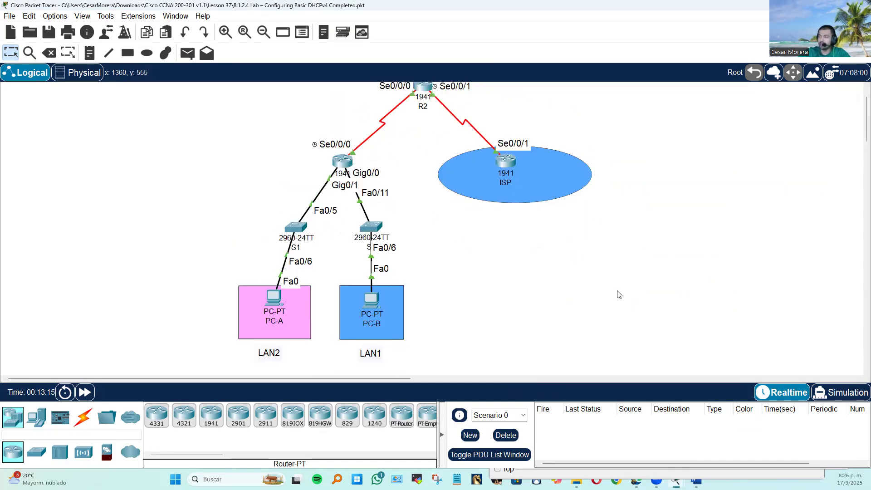
{"action": "scroll", "coordinate": [618, 294], "scroll_direction": "up", "scroll_amount": 1}
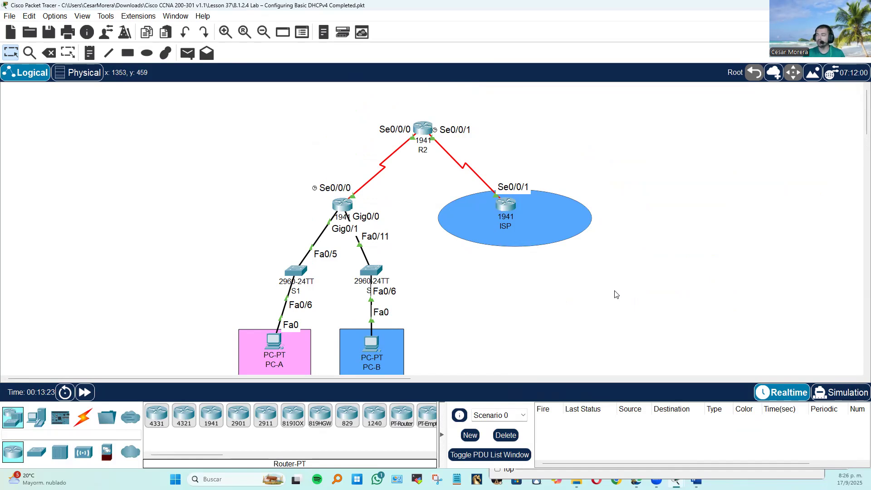
Reopen the ISP router's command line and review the earlier pings and the extended ping's output.
{"action": "left_click", "coordinate": [509, 207]}
{"action": "left_click", "coordinate": [586, 260]}
{"action": "scroll", "coordinate": [642, 302], "scroll_direction": "up", "scroll_amount": 1}
{"action": "scroll", "coordinate": [642, 302], "scroll_direction": "up", "scroll_amount": 8}
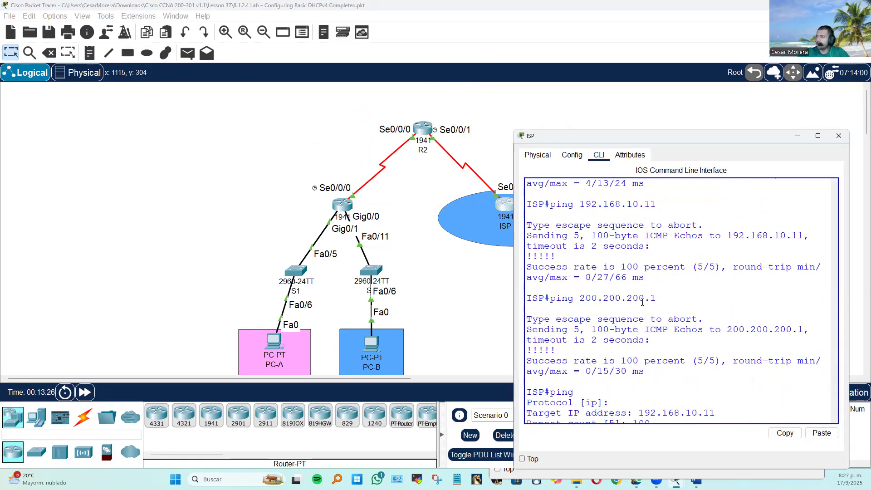
{"action": "scroll", "coordinate": [643, 302], "scroll_direction": "down", "scroll_amount": 7}
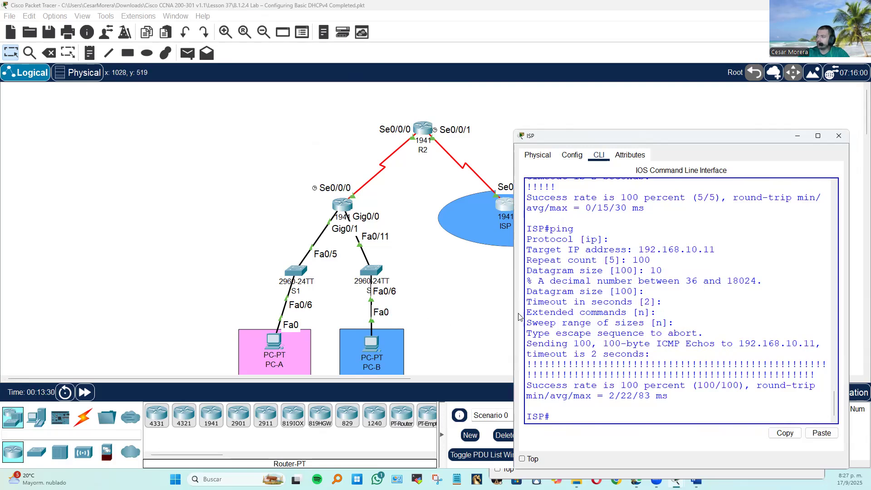
Open switch S2's command line and enter privileged EXEC mode with en.
{"action": "left_click", "coordinate": [377, 271]}
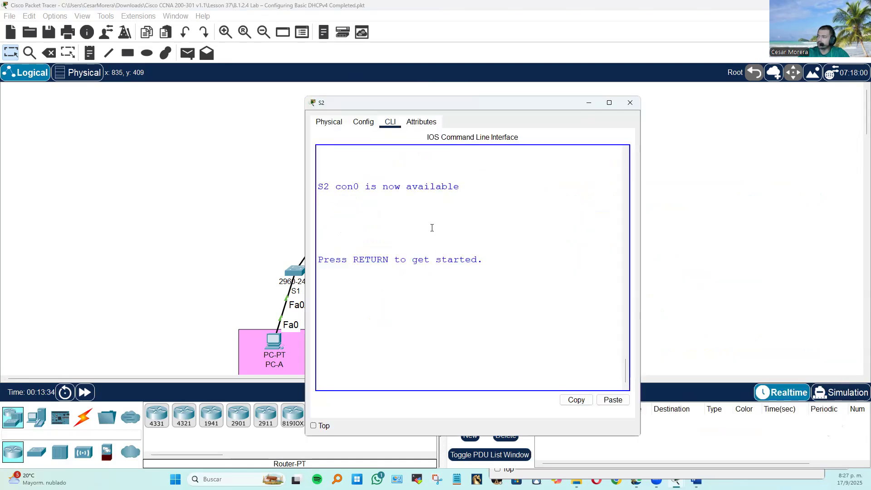
{"action": "key", "text": "Return"}
{"action": "key", "text": "Return"}
{"action": "type", "text": "we"}
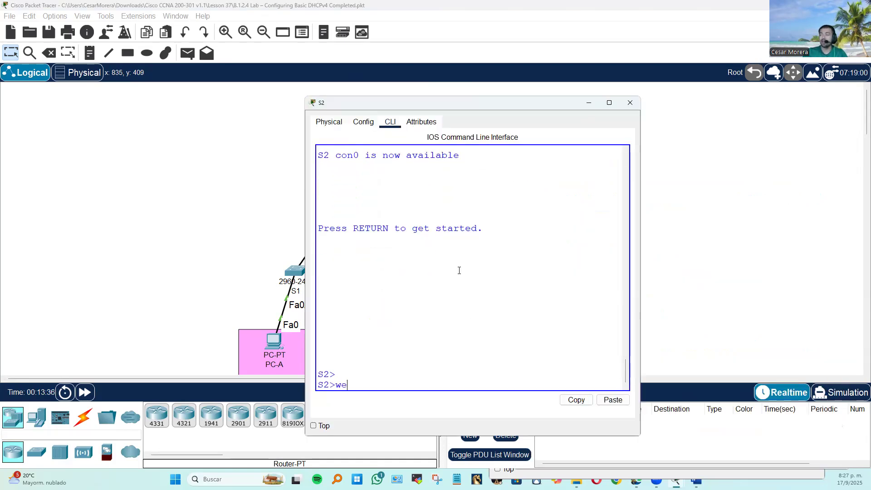
{"action": "key", "text": "BackSpace"}
{"action": "type", "text": "en"}
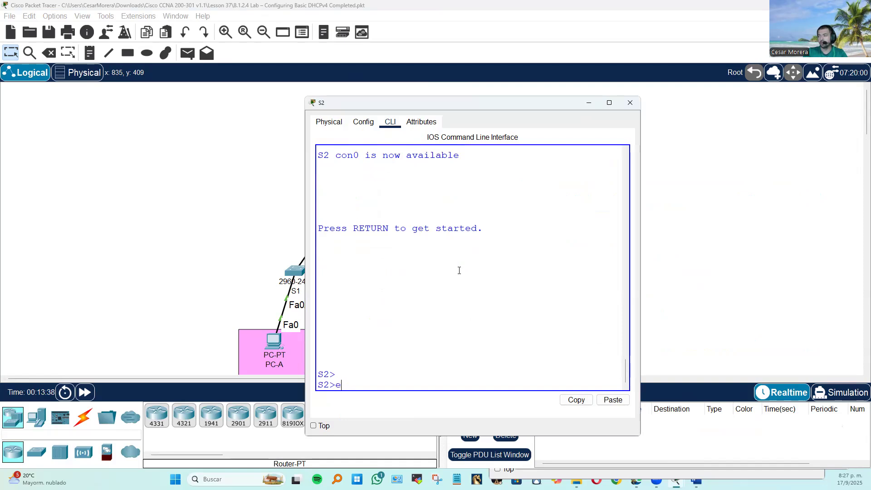
{"action": "type", "text": "n"}
{"action": "key", "text": "Return"}
Display S2's running configuration with show run and examine its FastEthernet interfaces.
{"action": "type", "text": "shwo"}
{"action": "key", "text": "BackSpace"}
{"action": "key", "text": "BackSpace"}
{"action": "type", "text": "ow run"}
{"action": "key", "text": "Return"}
{"action": "key", "text": "space"}
{"action": "key", "text": "space"}
{"action": "scroll", "coordinate": [446, 287], "scroll_direction": "up", "scroll_amount": 6}
{"action": "scroll", "coordinate": [446, 288], "scroll_direction": "up", "scroll_amount": 10}
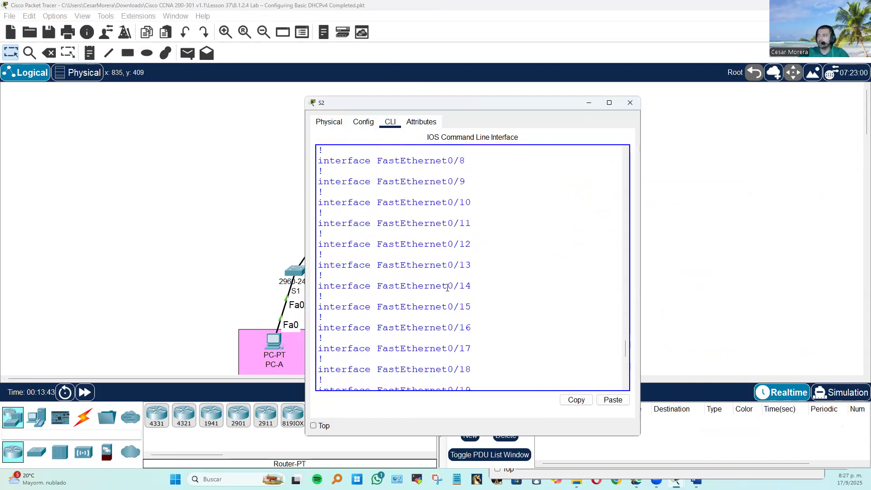
Examine the FastEthernet0/6 section of S2's running configuration, highlighting its lines, and leave the command line.
{"action": "left_click_drag", "start_coordinate": [483, 309], "coordinate": [289, 292]}
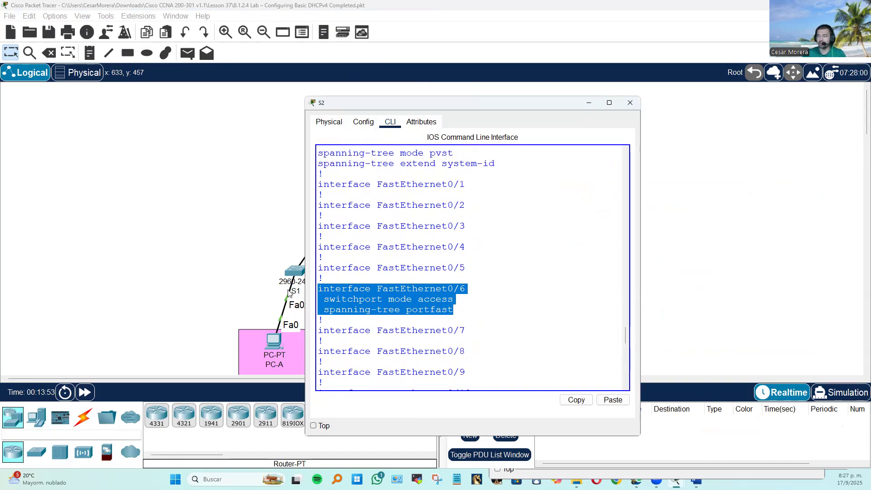
{"action": "scroll", "coordinate": [457, 269], "scroll_direction": "up", "scroll_amount": 6}
{"action": "scroll", "coordinate": [457, 271], "scroll_direction": "down", "scroll_amount": 7}
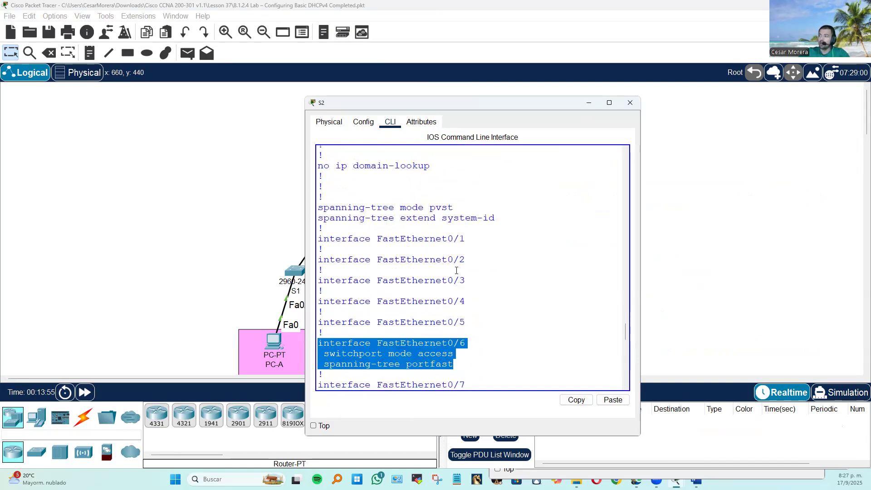
{"action": "left_click", "coordinate": [236, 259]}
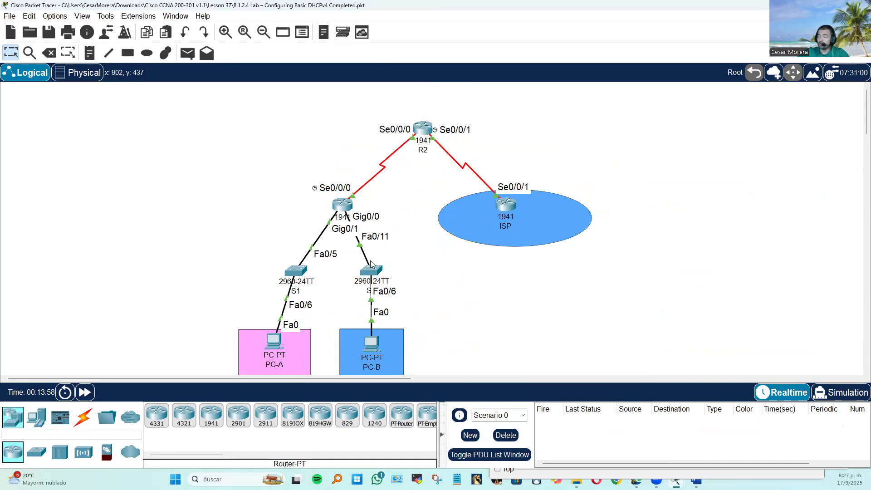
Leave PC-B's command prompt, check its IP configuration, and close the PC-B window.
{"action": "left_click", "coordinate": [373, 340]}
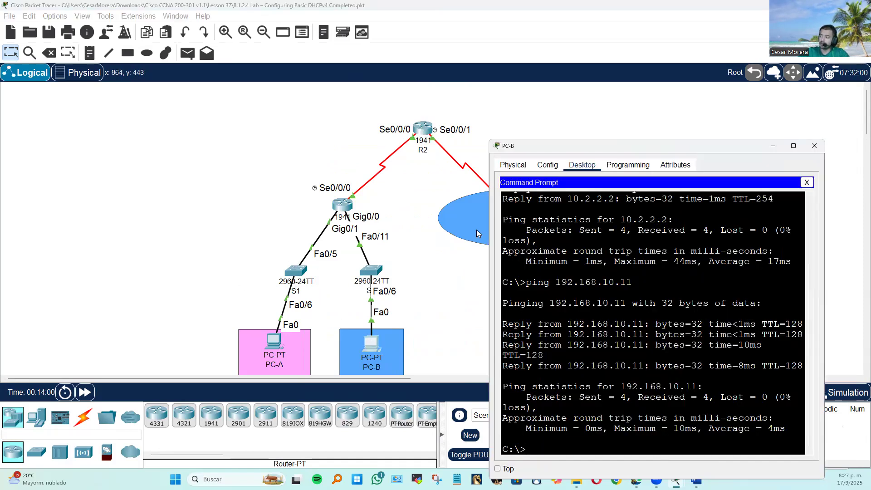
{"action": "left_click", "coordinate": [807, 182]}
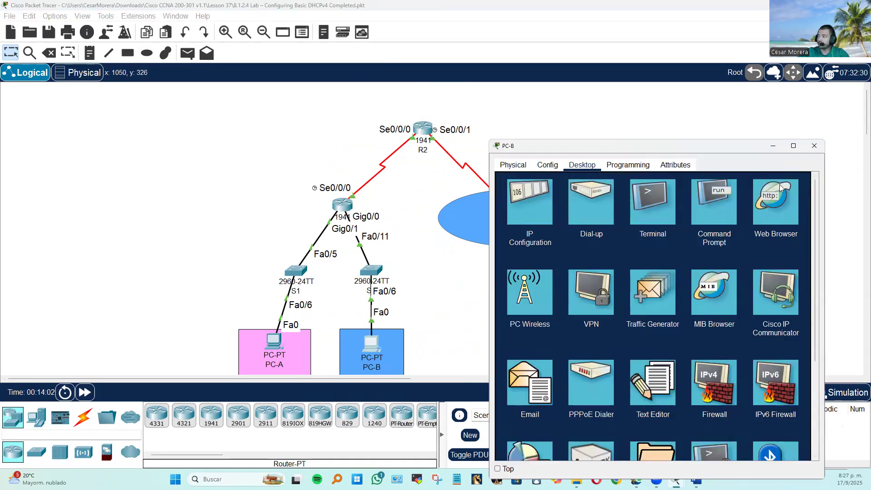
{"action": "left_click", "coordinate": [523, 193]}
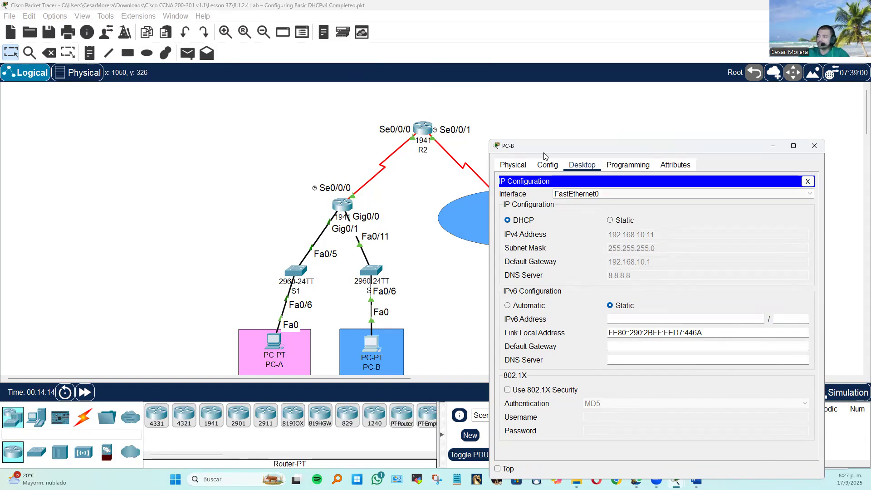
{"action": "left_click", "coordinate": [807, 182]}
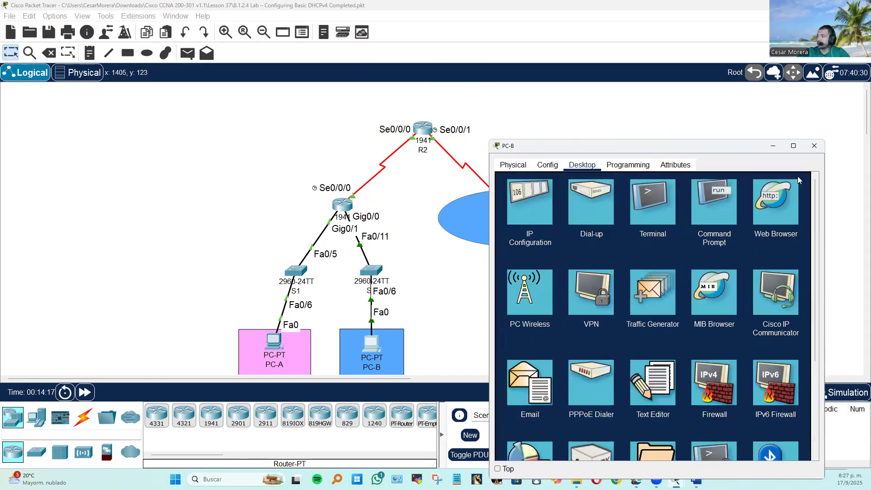
{"action": "left_click", "coordinate": [813, 146]}
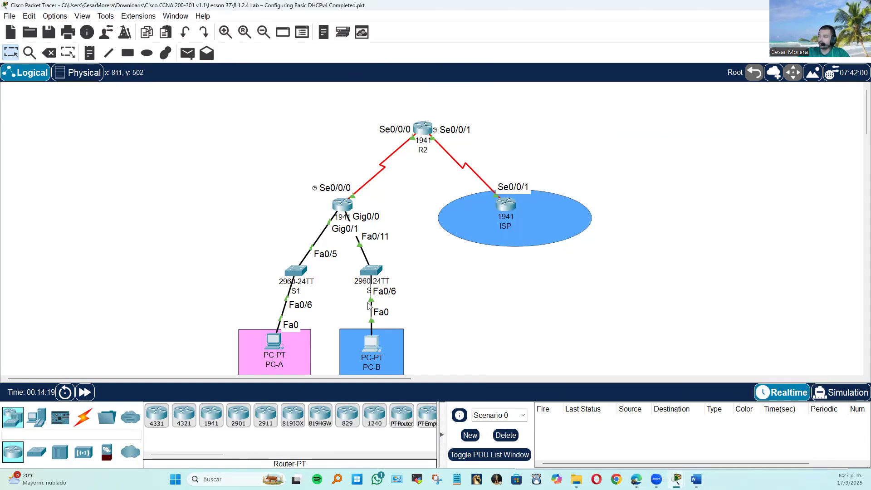
Reopen S2's command line and enter configuration mode for interface fastEthernet 0/6.
{"action": "left_click", "coordinate": [371, 270]}
{"action": "left_click", "coordinate": [543, 295]}
{"action": "scroll", "coordinate": [546, 314], "scroll_direction": "down", "scroll_amount": 17}
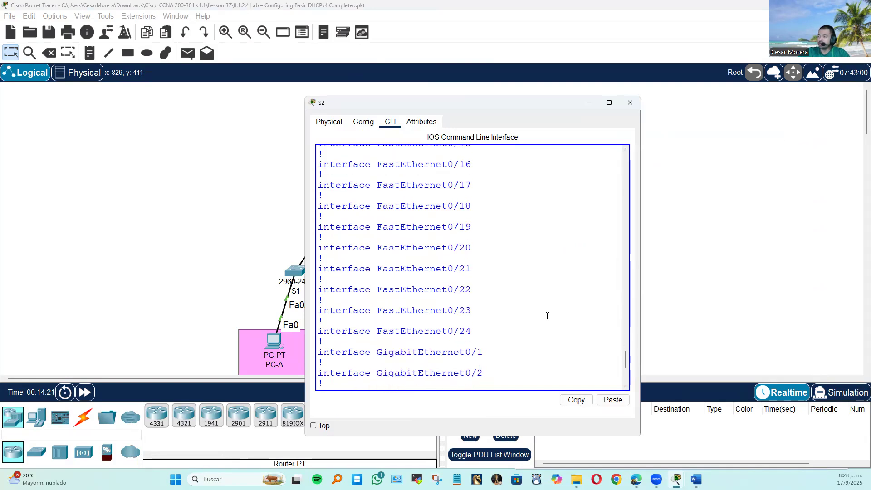
{"action": "scroll", "coordinate": [478, 212], "scroll_direction": "up", "scroll_amount": 17}
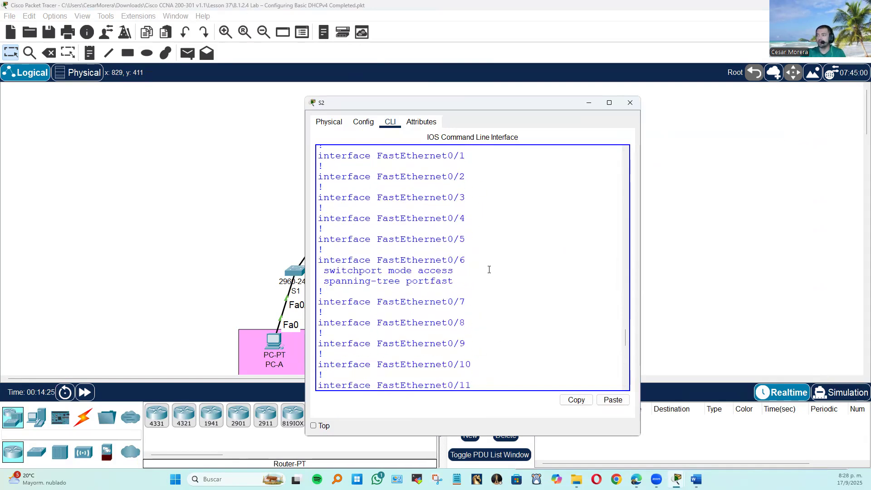
{"action": "scroll", "coordinate": [490, 270], "scroll_direction": "down", "scroll_amount": 17}
{"action": "type", "text": "config t"}
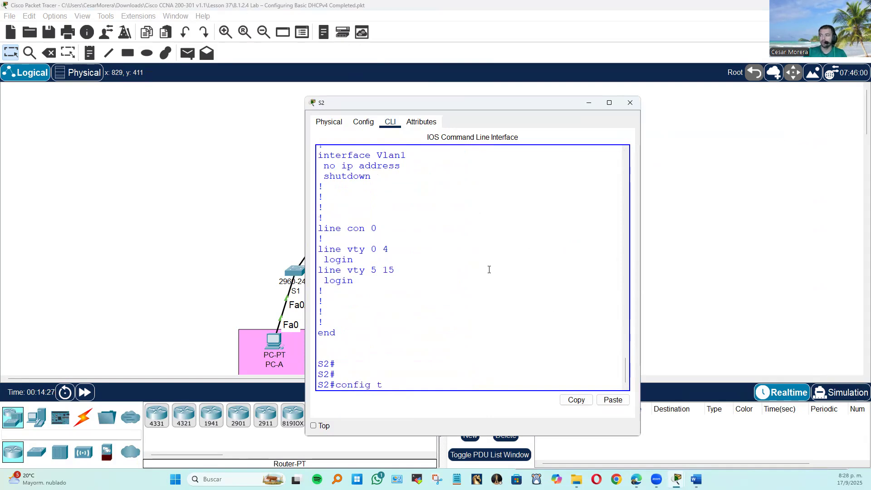
{"action": "key", "text": "Return"}
{"action": "type", "text": "in"}
{"action": "key", "text": "Tab"}
{"action": "type", "text": "fa"}
{"action": "key", "text": "Tab"}
{"action": "type", "text": "0/6"}
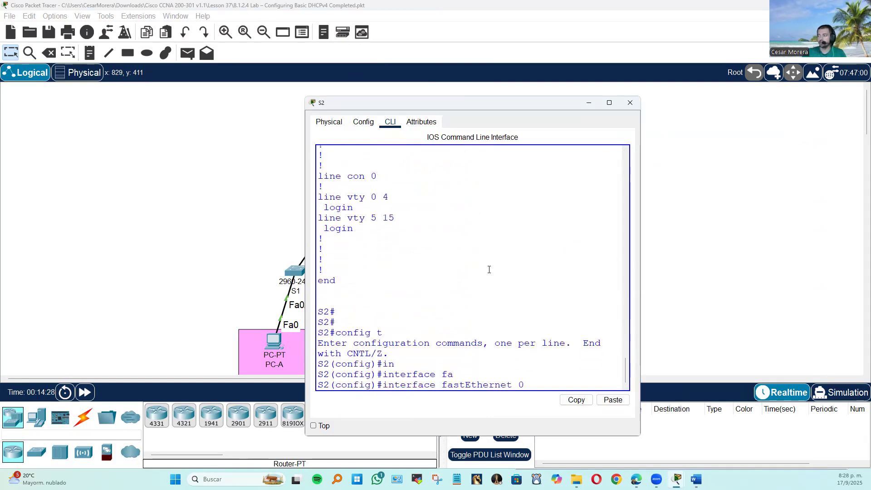
{"action": "key", "text": "Return"}
Remove access mode from S2's FastEthernet 0/6 with no switchport mode access, and close the switch window.
{"action": "type", "text": "no swi"}
{"action": "key", "text": "Tab"}
{"action": "type", "text": "mo"}
{"action": "key", "text": "Tab"}
{"action": "type", "text": "ac"}
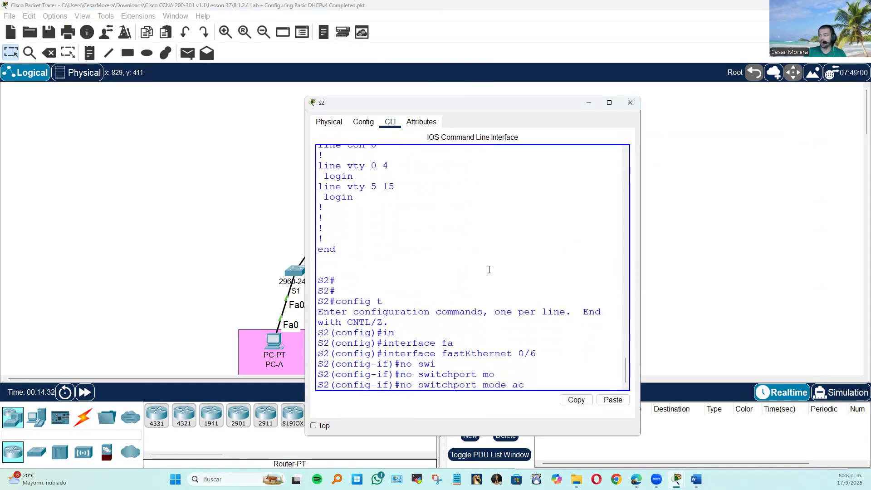
{"action": "key", "text": "Tab"}
{"action": "type", "text": "cess"}
{"action": "key", "text": "Return"}
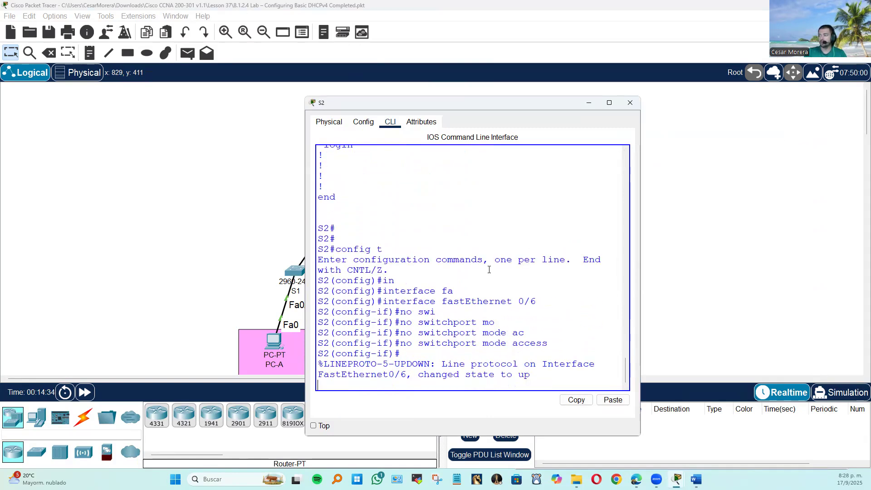
{"action": "key", "text": "Return"}
{"action": "key", "text": "Return"}
{"action": "left_click", "coordinate": [630, 103]}
Switch to Simulation mode and request an address by DHCP in PC-B's IP configuration.
{"action": "left_click", "coordinate": [842, 391]}
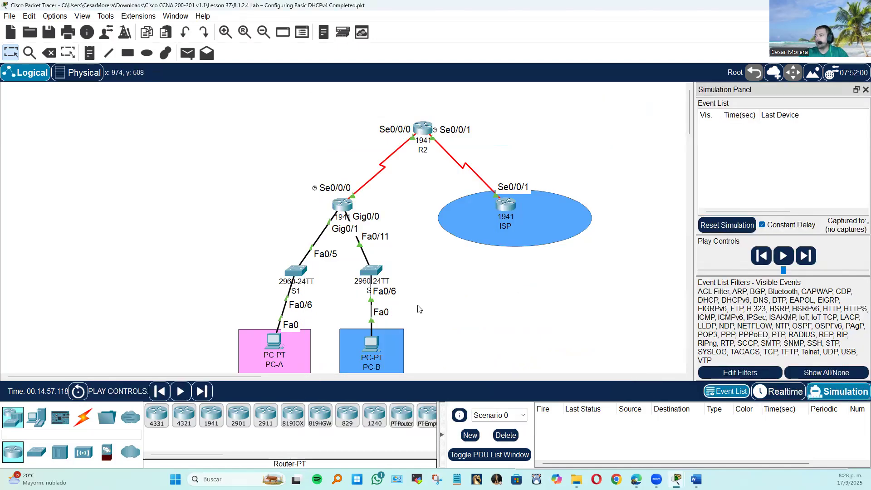
{"action": "scroll", "coordinate": [399, 247], "scroll_direction": "down", "scroll_amount": 1}
{"action": "scroll", "coordinate": [422, 252], "scroll_direction": "up", "scroll_amount": 1}
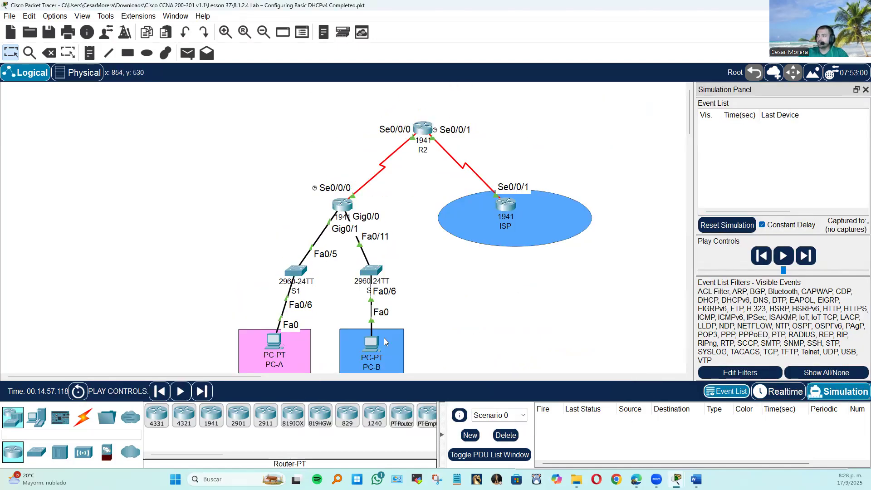
{"action": "left_click", "coordinate": [372, 345]}
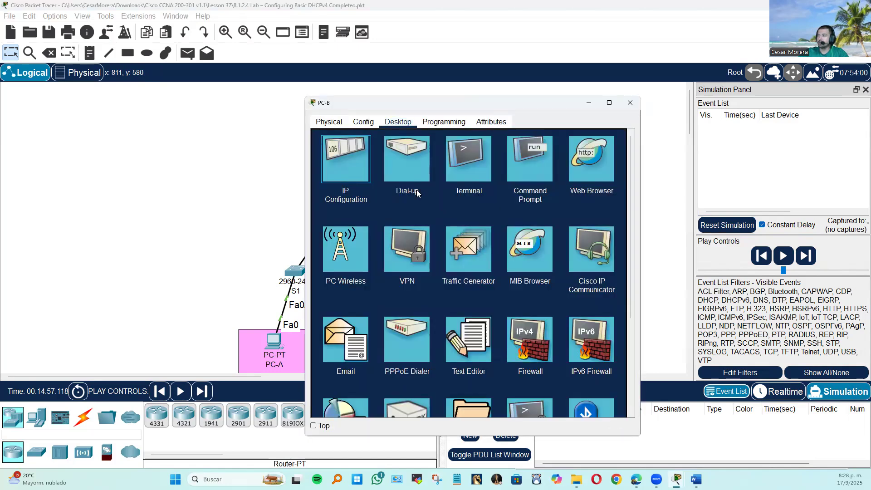
{"action": "left_click", "coordinate": [346, 164]}
{"action": "left_click", "coordinate": [348, 179]}
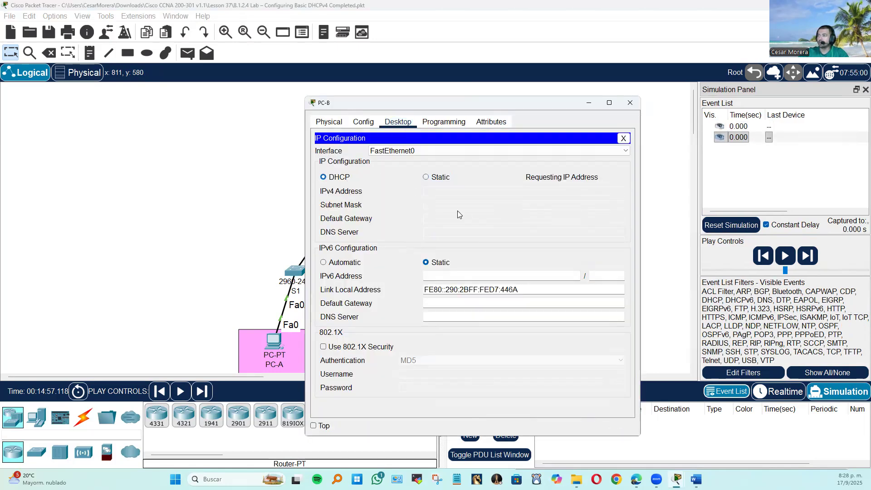
Return to Realtime mode, switch PC-B's addressing to Static and back to DHCP, and close its window.
{"action": "left_click", "coordinate": [780, 391]}
{"action": "left_click", "coordinate": [379, 347]}
{"action": "left_click", "coordinate": [427, 177]}
{"action": "left_click", "coordinate": [325, 177]}
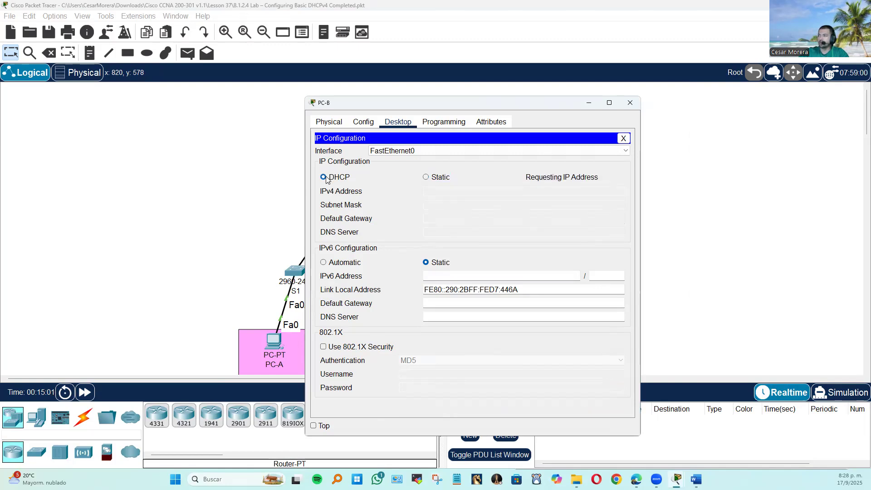
{"action": "left_click", "coordinate": [624, 138]}
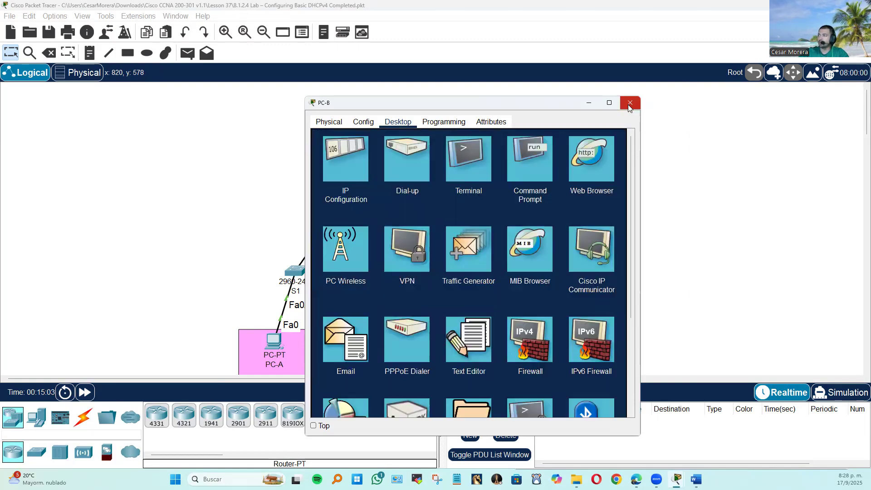
{"action": "left_click", "coordinate": [630, 104]}
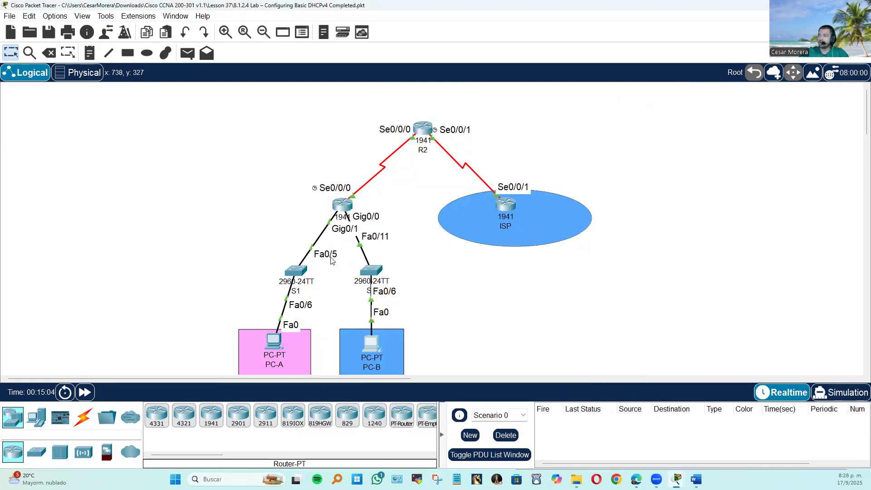
Renew PC-A's IPv4 address by switching its IP configuration to Static and back to DHCP, and close its window.
{"action": "left_click", "coordinate": [284, 342]}
{"action": "left_click", "coordinate": [368, 96]}
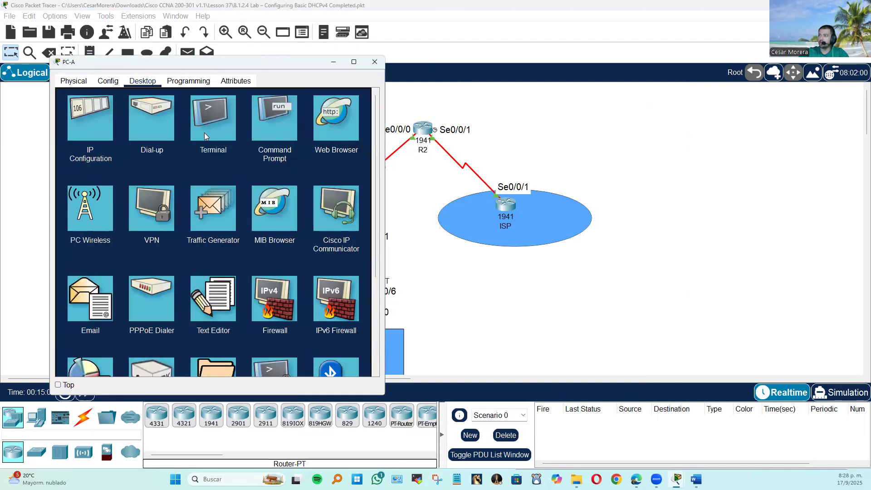
{"action": "left_click", "coordinate": [117, 130]}
{"action": "left_click", "coordinate": [180, 136]}
{"action": "left_click", "coordinate": [68, 136]}
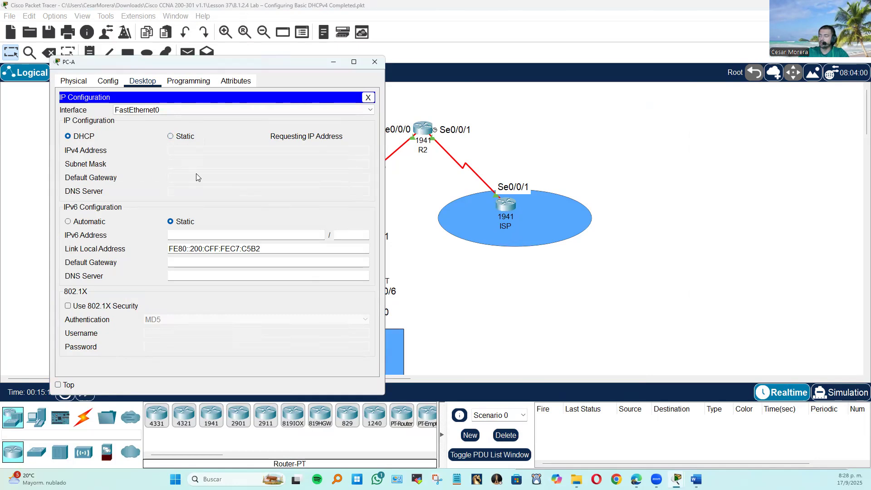
{"action": "left_click", "coordinate": [369, 98]}
{"action": "left_click", "coordinate": [375, 62]}
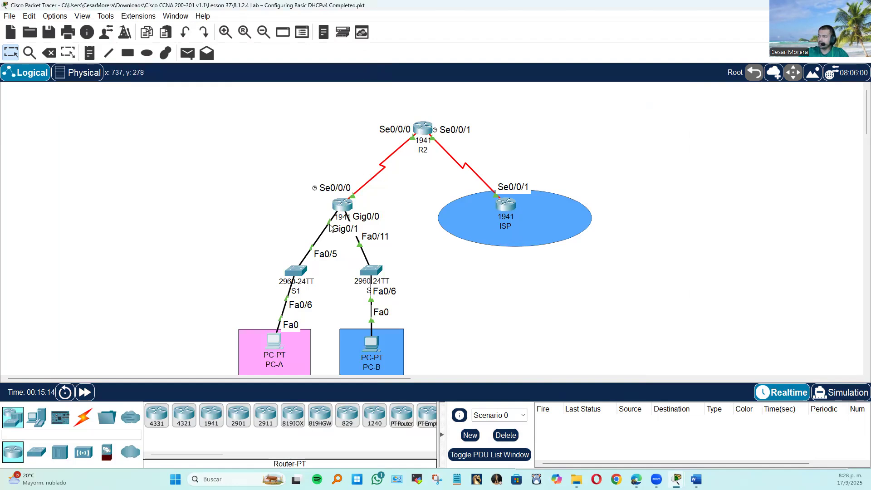
Reopen S2's command line and review the FastEthernet0/6 lines in the earlier running configuration output.
{"action": "left_click", "coordinate": [377, 269]}
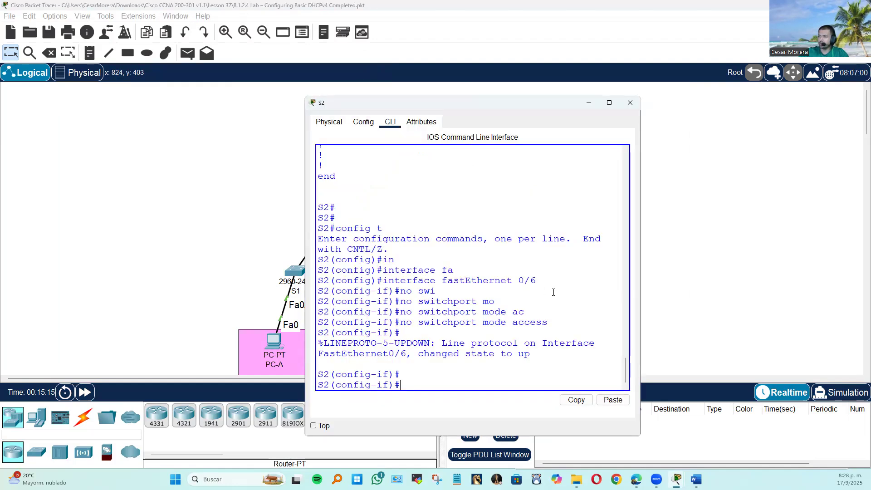
{"action": "scroll", "coordinate": [553, 292], "scroll_direction": "up", "scroll_amount": 15}
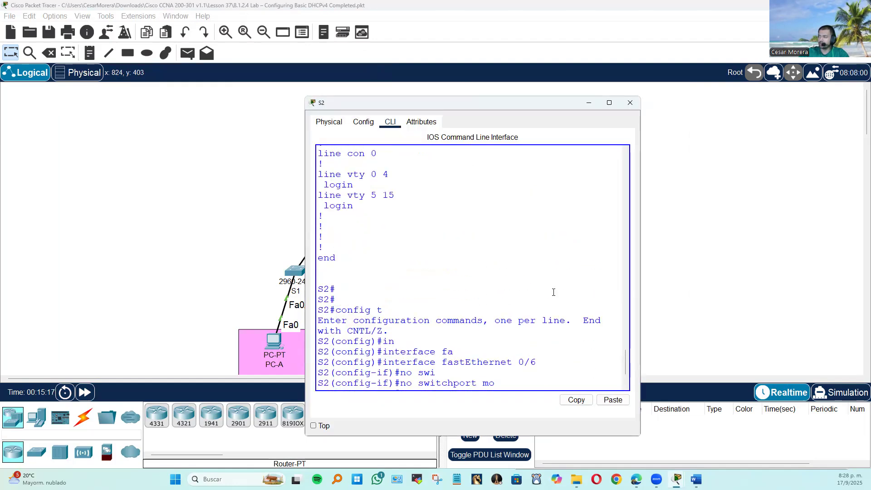
{"action": "scroll", "coordinate": [553, 292], "scroll_direction": "up", "scroll_amount": 7}
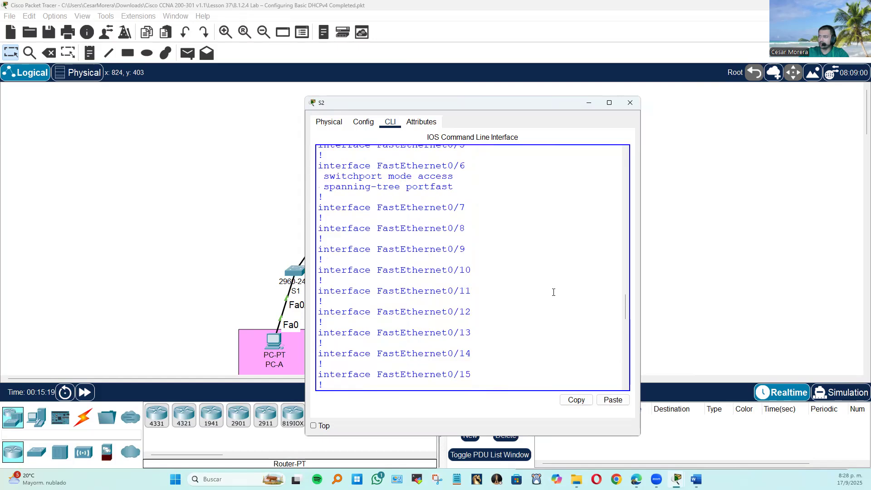
{"action": "scroll", "coordinate": [553, 292], "scroll_direction": "up", "scroll_amount": 4}
{"action": "scroll", "coordinate": [554, 292], "scroll_direction": "down", "scroll_amount": 5}
{"action": "scroll", "coordinate": [554, 291], "scroll_direction": "down", "scroll_amount": 15}
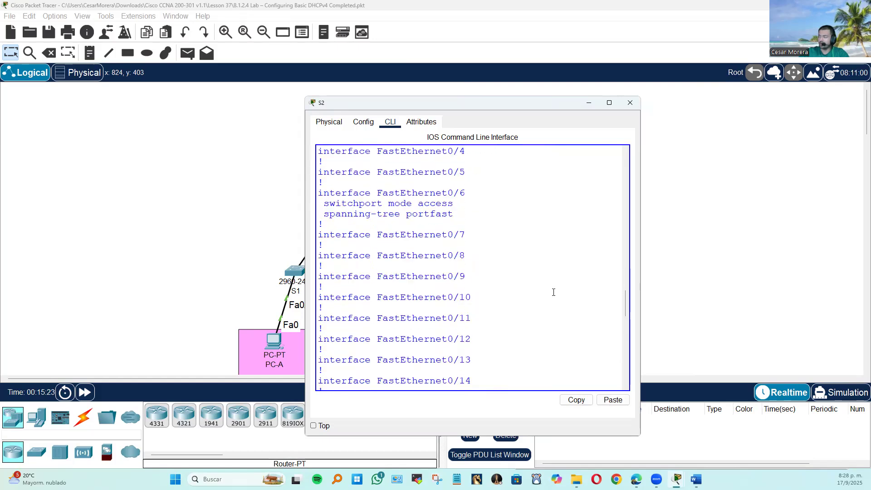
Restart S2's FastEthernet 0/6 with shut and no shut, and leave the command line.
{"action": "key", "text": "Return"}
{"action": "key", "text": "Return"}
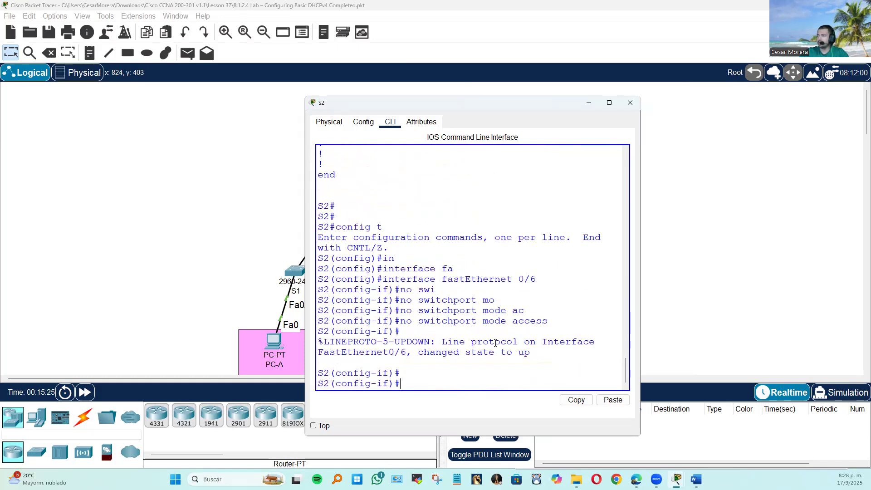
{"action": "type", "text": "shut"}
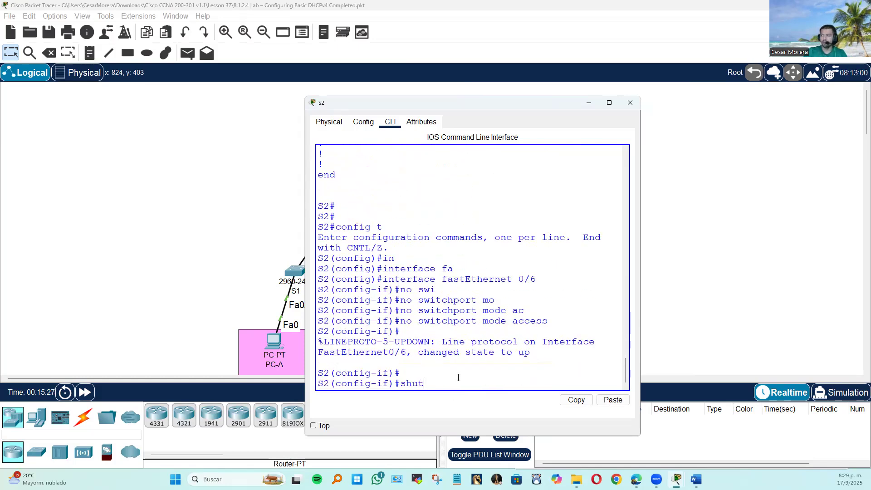
{"action": "key", "text": "Return"}
{"action": "type", "text": "no shut"}
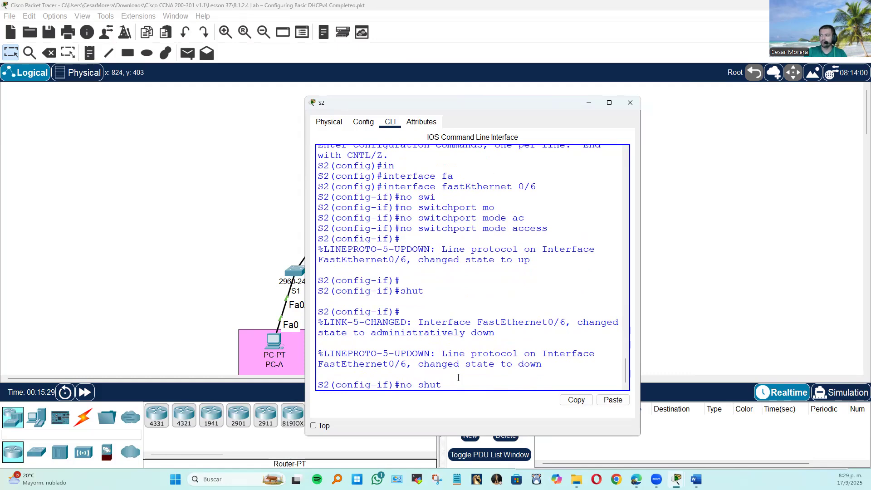
{"action": "key", "text": "Return"}
{"action": "key", "text": "Return"}
{"action": "left_click", "coordinate": [247, 277]}
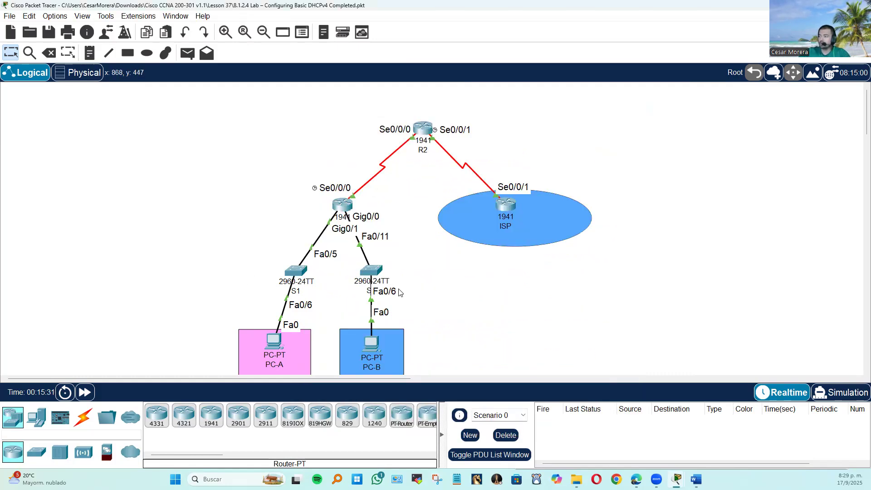
Renew PC-B's IPv4 address by switching its IP configuration to Static and back to DHCP, and close its window.
{"action": "scroll", "coordinate": [382, 358], "scroll_direction": "down", "scroll_amount": 3}
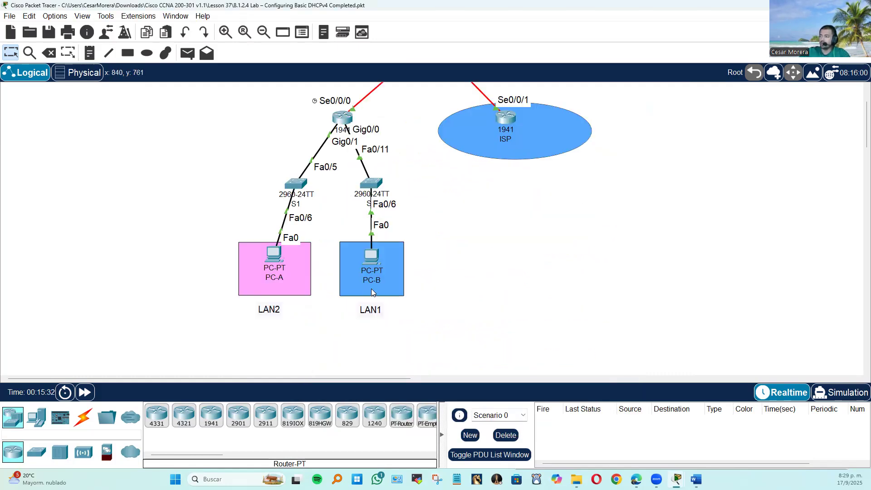
{"action": "left_click", "coordinate": [372, 255]}
{"action": "left_click", "coordinate": [344, 178]}
{"action": "left_click", "coordinate": [426, 177]}
{"action": "left_click", "coordinate": [334, 177]}
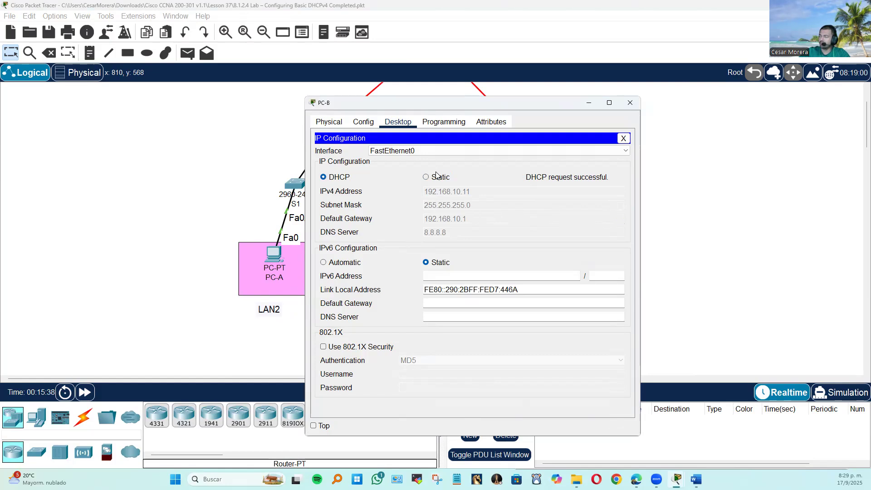
{"action": "left_click", "coordinate": [623, 138]}
{"action": "left_click", "coordinate": [630, 102]}
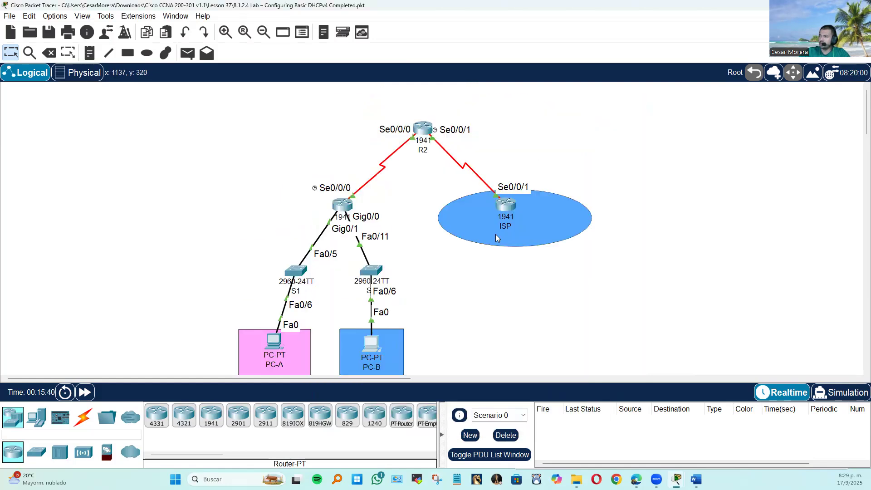
Reopen S2's command line and set FastEthernet 0/6 to switchport mode access.
{"action": "left_click", "coordinate": [379, 272]}
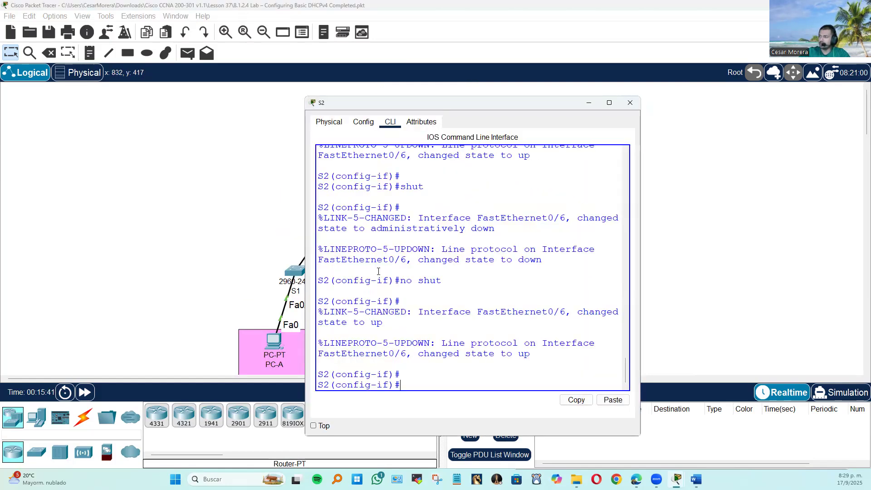
{"action": "scroll", "coordinate": [460, 285], "scroll_direction": "up", "scroll_amount": 10}
{"action": "scroll", "coordinate": [458, 285], "scroll_direction": "down", "scroll_amount": 7}
{"action": "scroll", "coordinate": [457, 285], "scroll_direction": "up", "scroll_amount": 7}
{"action": "scroll", "coordinate": [458, 285], "scroll_direction": "down", "scroll_amount": 7}
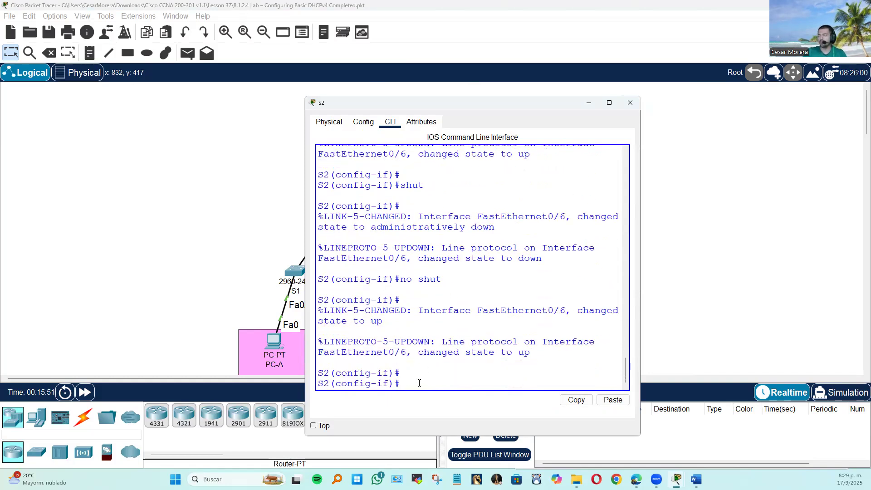
{"action": "type", "text": "wi"}
{"action": "key", "text": "Tab"}
{"action": "type", "text": "m"}
{"action": "key", "text": "Tab"}
{"action": "type", "text": "a"}
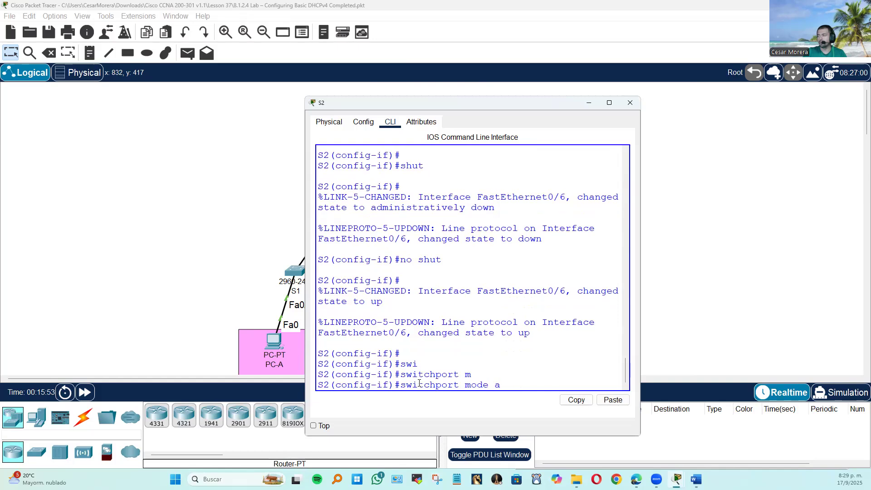
{"action": "key", "text": "Tab"}
{"action": "key", "text": "Tab"}
{"action": "key", "text": "BackSpace"}
{"action": "type", "text": "ac"}
{"action": "key", "text": "Tab"}
{"action": "key", "text": "Return"}
{"action": "key", "text": "Return"}
End S2's configuration mode, save its configuration with wr, and leave the command line.
{"action": "type", "text": "end"}
{"action": "key", "text": "Return"}
{"action": "type", "text": "wro"}
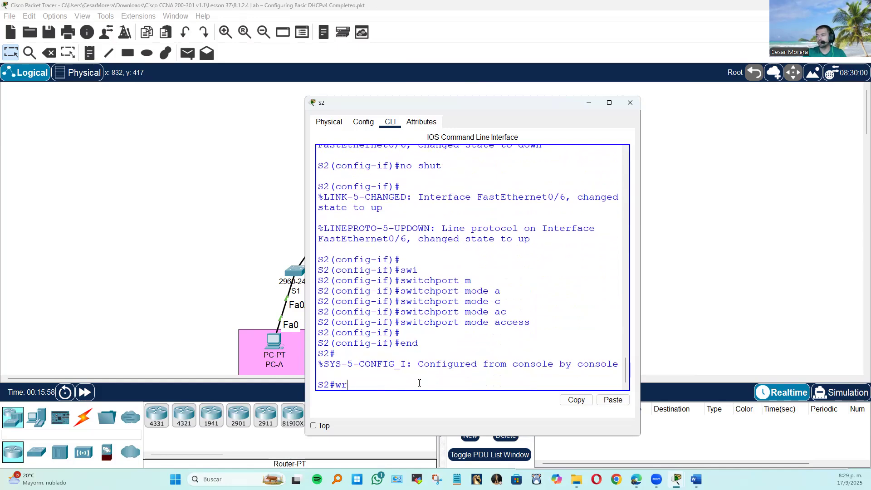
{"action": "key", "text": "Return"}
{"action": "left_click", "coordinate": [243, 204]}
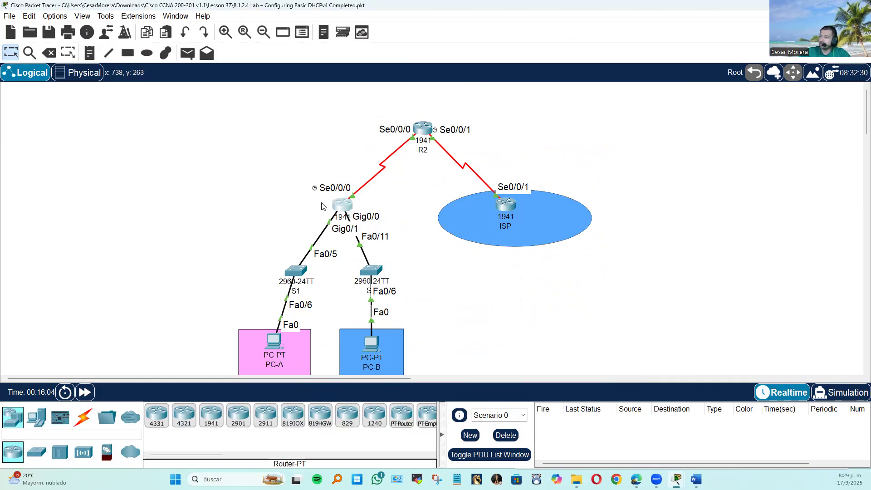
Turn off the port status of R1's GigabitEthernet0/0 in its interface configuration and close the router window.
{"action": "left_click", "coordinate": [335, 205]}
{"action": "scroll", "coordinate": [397, 236], "scroll_direction": "up", "scroll_amount": 8}
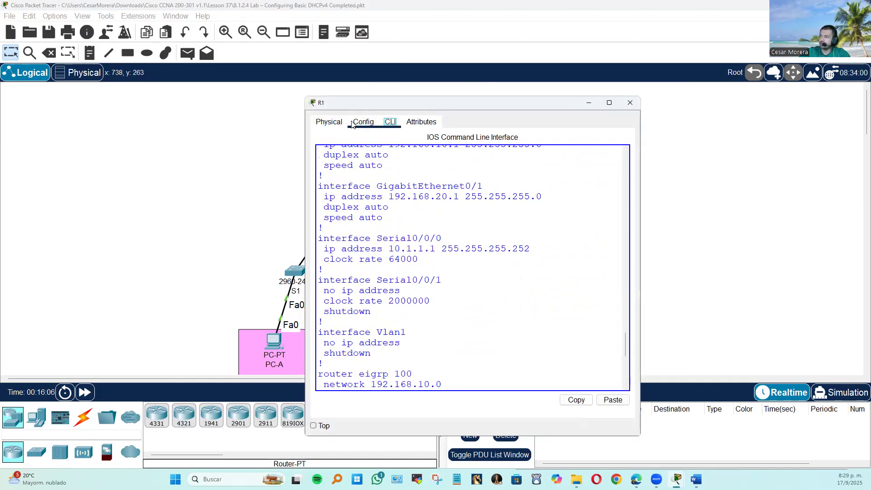
{"action": "left_click", "coordinate": [364, 122]}
{"action": "left_click", "coordinate": [359, 239]}
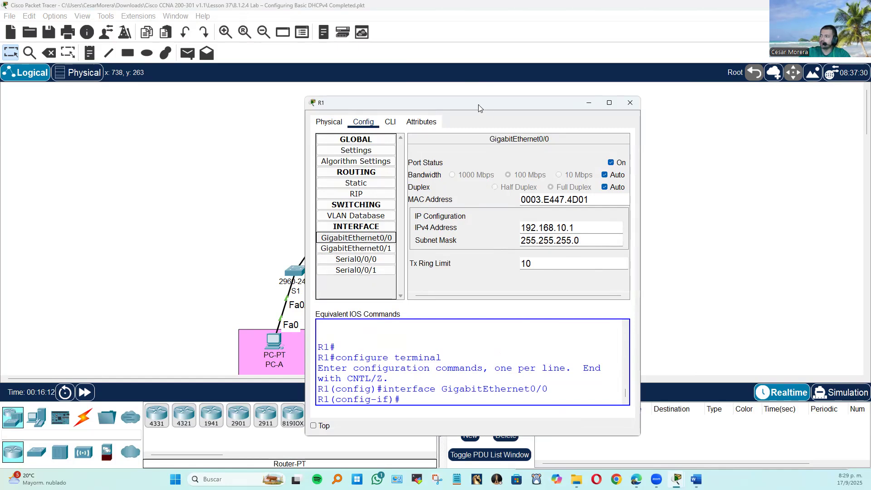
{"action": "left_click_drag", "start_coordinate": [478, 108], "coordinate": [611, 105]}
{"action": "left_click", "coordinate": [743, 160]}
{"action": "left_click", "coordinate": [762, 100]}
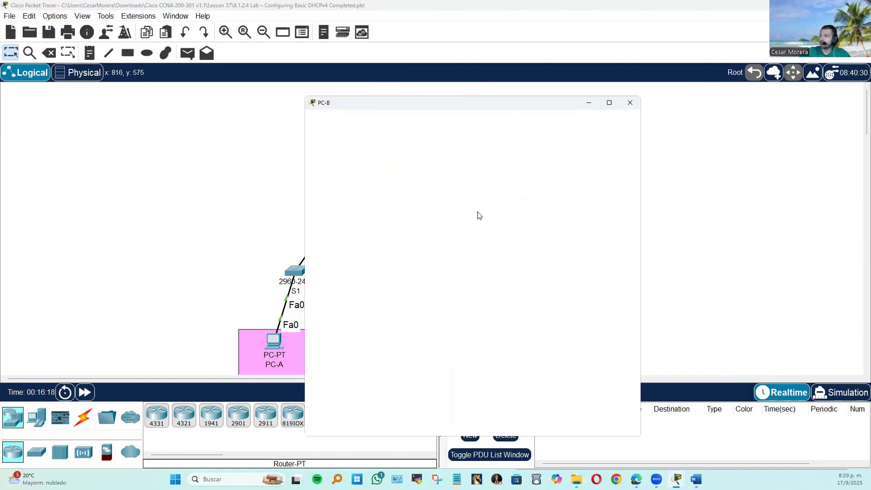
Try to renew PC-B's IPv4 address by switching its IP configuration to Static and back to DHCP.
{"action": "left_click", "coordinate": [371, 168]}
{"action": "left_click", "coordinate": [425, 177]}
{"action": "left_click", "coordinate": [325, 178]}
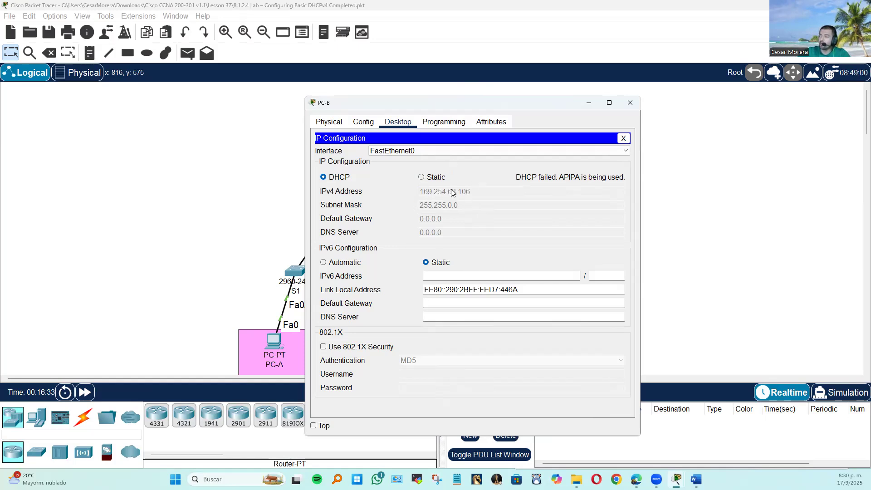
{"action": "left_click", "coordinate": [624, 138]}
{"action": "left_click", "coordinate": [630, 103]}
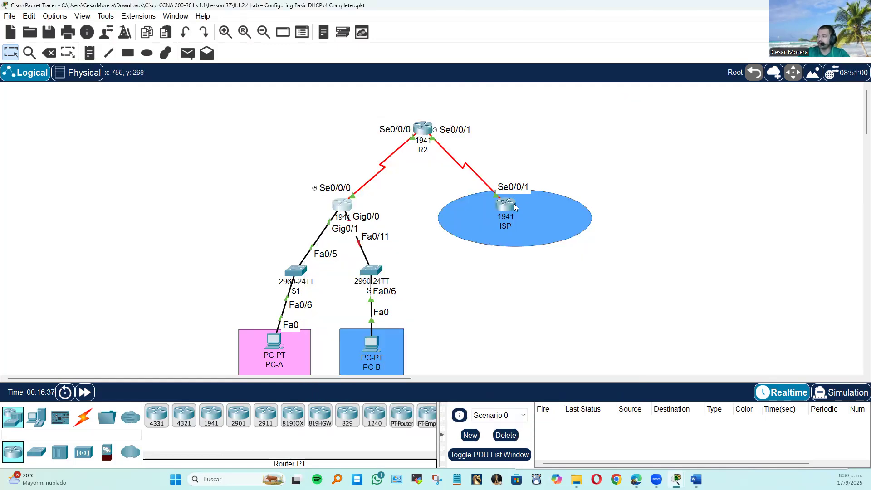
Re-enable R1's GigabitEthernet0/0 with no shut from the command line, and leave the router window.
{"action": "left_click", "coordinate": [343, 205]}
{"action": "left_click", "coordinate": [390, 121]}
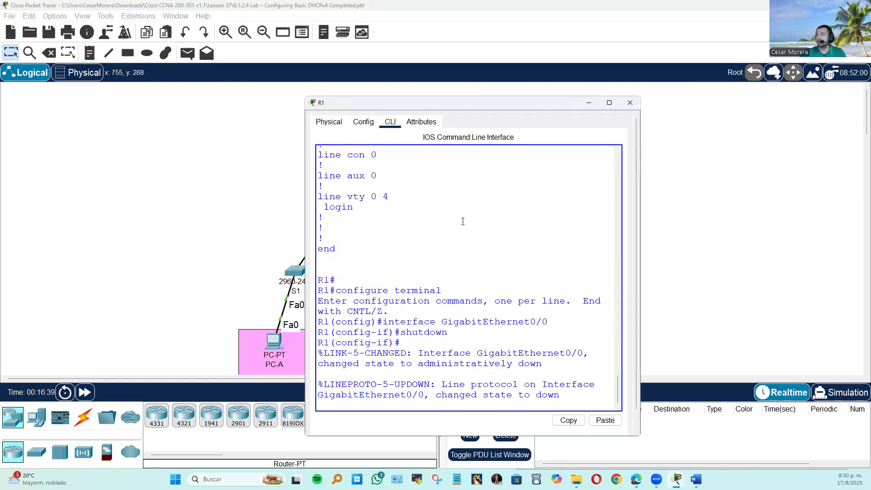
{"action": "key", "text": "Return"}
{"action": "key", "text": "Return"}
{"action": "type", "text": "noi"}
{"action": "key", "text": "BackSpace"}
{"action": "key", "text": "BackSpace"}
{"action": "key", "text": "BackSpace"}
{"action": "type", "text": "no shut"}
{"action": "key", "text": "Return"}
{"action": "key", "text": "Return"}
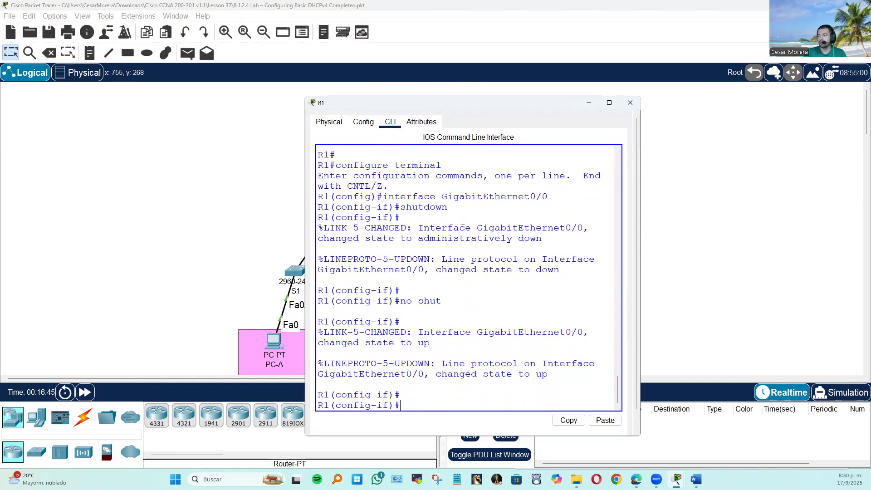
{"action": "left_click", "coordinate": [186, 200]}
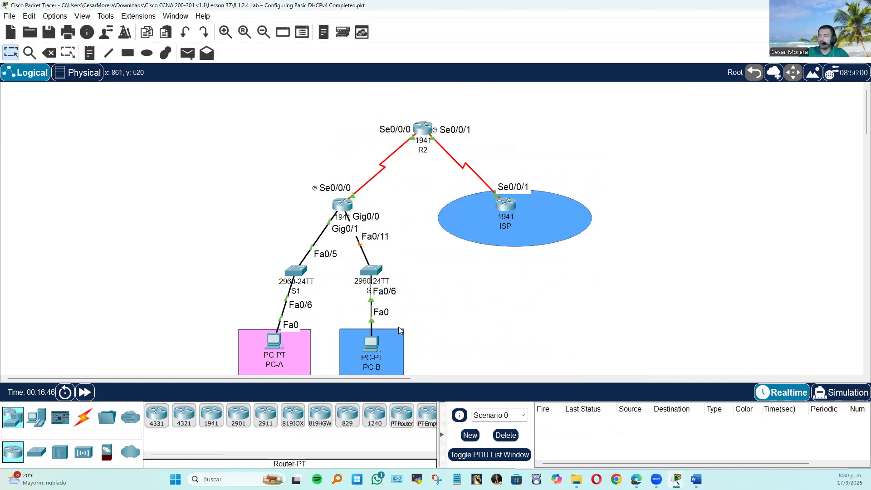
Switch to Simulation and back to Realtime, and try again to renew PC-B's address by changing from DHCP to Static and back.
{"action": "left_click", "coordinate": [842, 393]}
{"action": "left_click", "coordinate": [782, 393]}
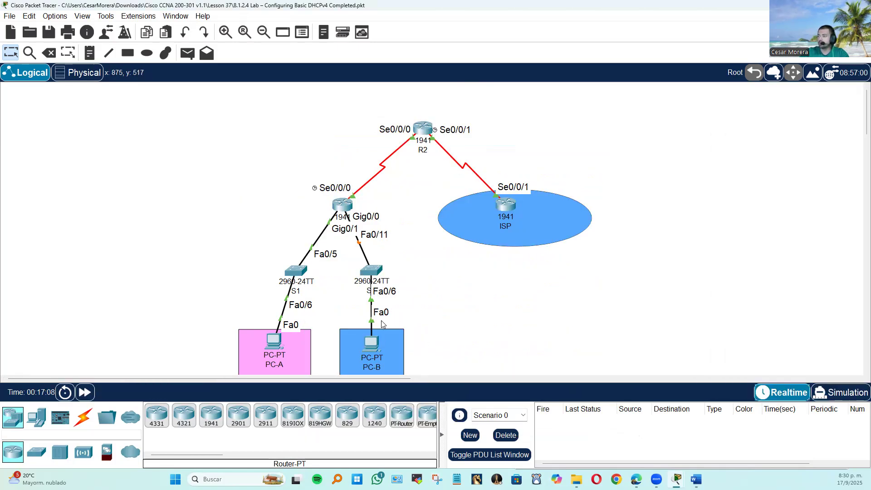
{"action": "left_click", "coordinate": [377, 339]}
{"action": "left_click", "coordinate": [350, 168]}
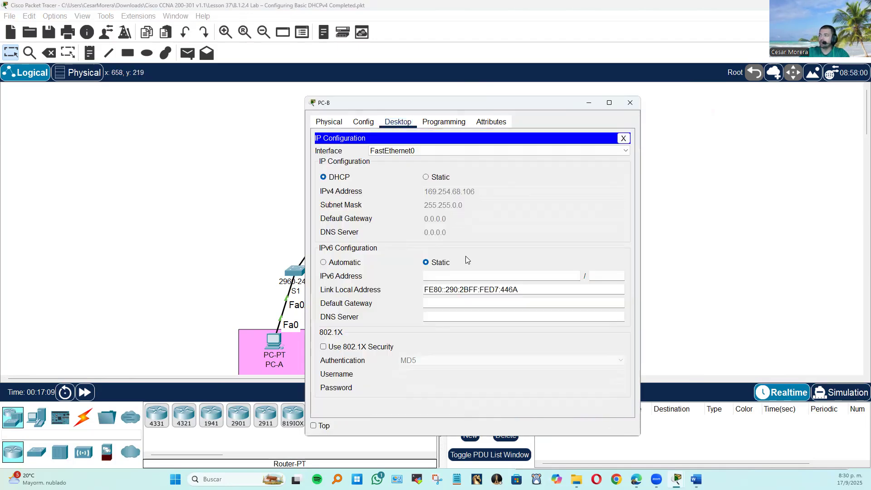
{"action": "left_click", "coordinate": [438, 177]}
{"action": "left_click", "coordinate": [336, 178]}
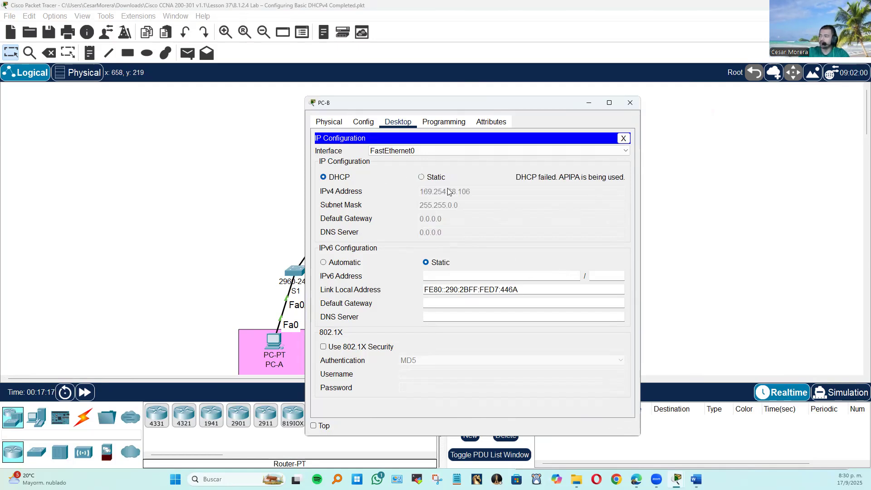
{"action": "left_click", "coordinate": [624, 138]}
{"action": "left_click", "coordinate": [630, 102]}
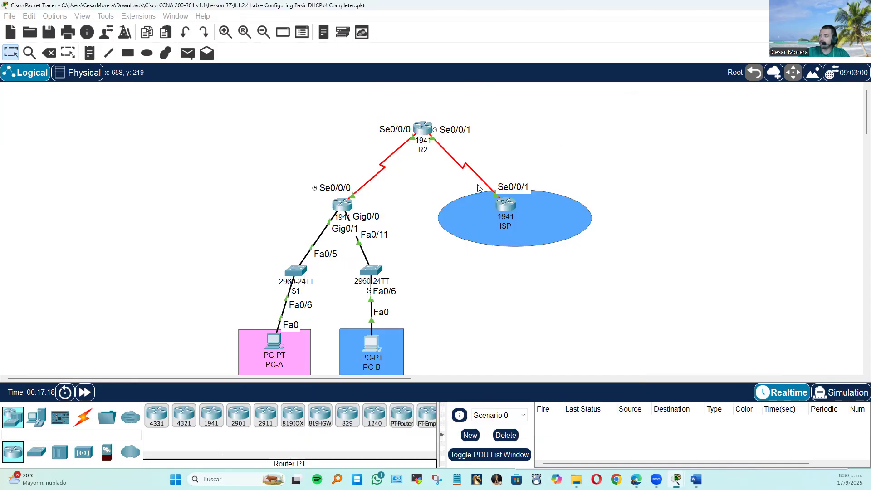
Toggle Simulation and Realtime once more, request PC-B's IPv4 address again by switching to Static and back to DHCP, and close its window.
{"action": "left_click", "coordinate": [835, 392]}
{"action": "left_click", "coordinate": [785, 392]}
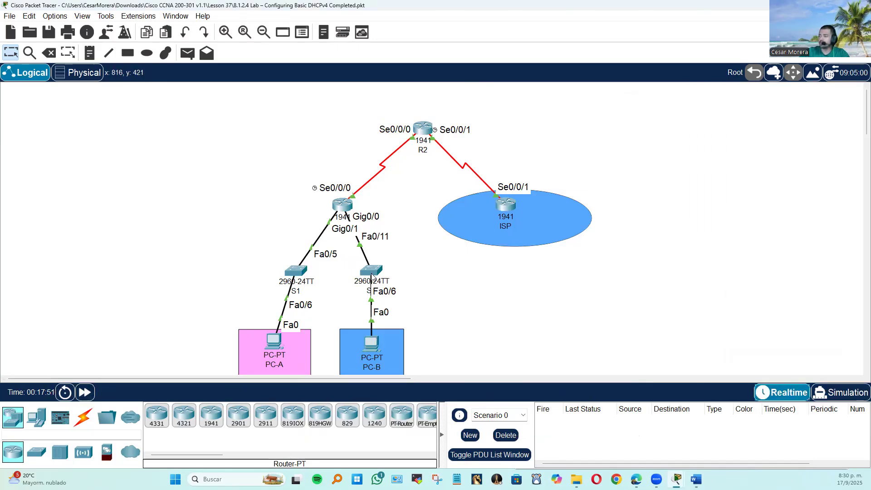
{"action": "left_click", "coordinate": [385, 335]}
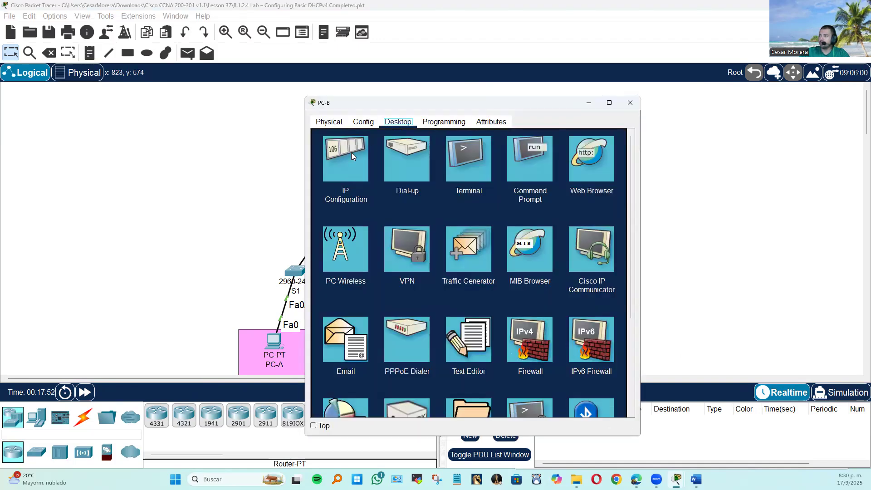
{"action": "left_click", "coordinate": [352, 153]}
{"action": "left_click", "coordinate": [427, 177]}
{"action": "left_click", "coordinate": [324, 177]}
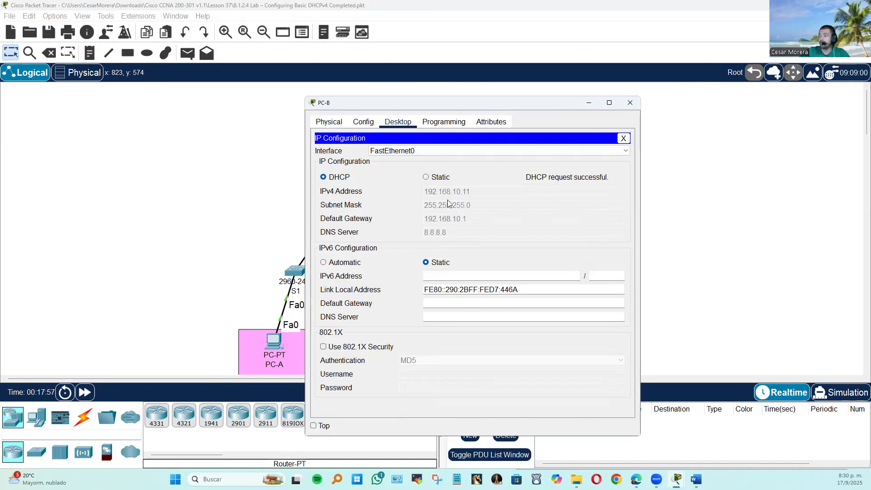
{"action": "left_click", "coordinate": [624, 138]}
{"action": "left_click", "coordinate": [631, 103]}
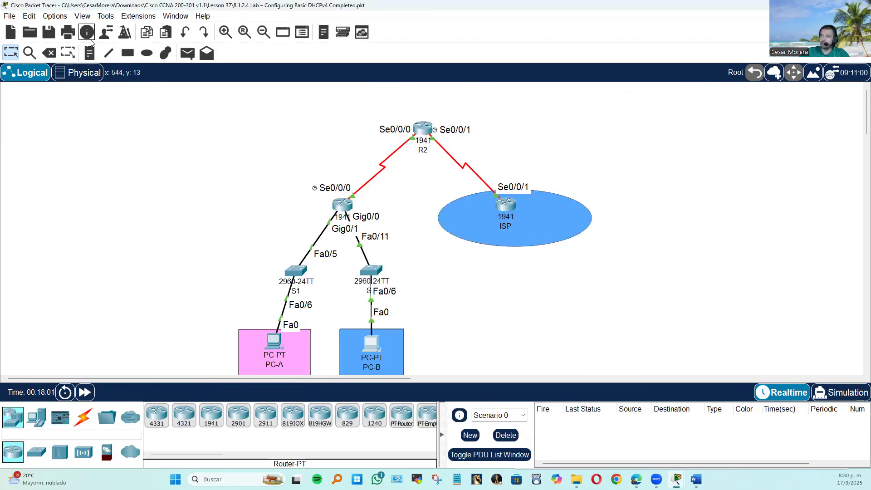
Save the completed DHCPv4 lab file.
{"action": "left_click", "coordinate": [49, 32]}
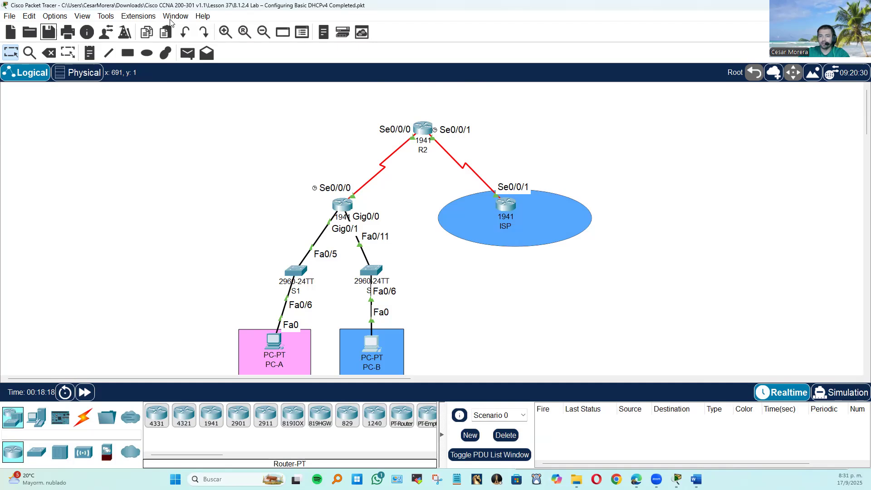
{"action": "left_click", "coordinate": [686, 21]}
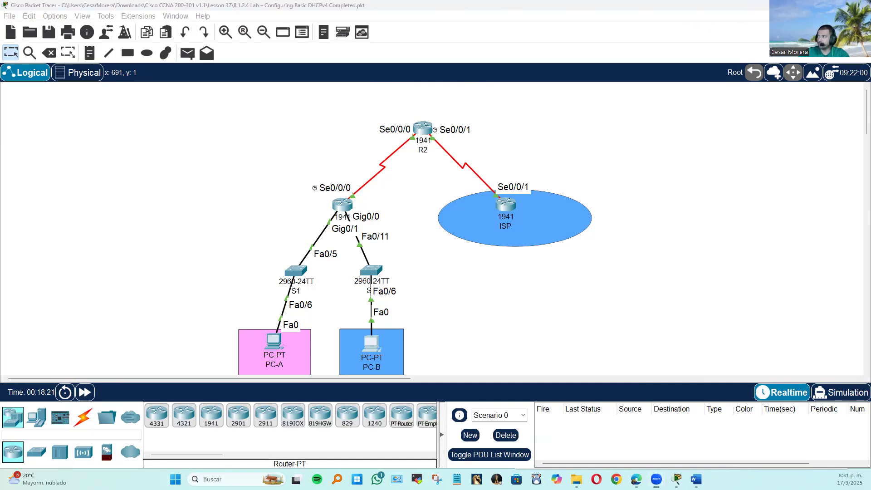